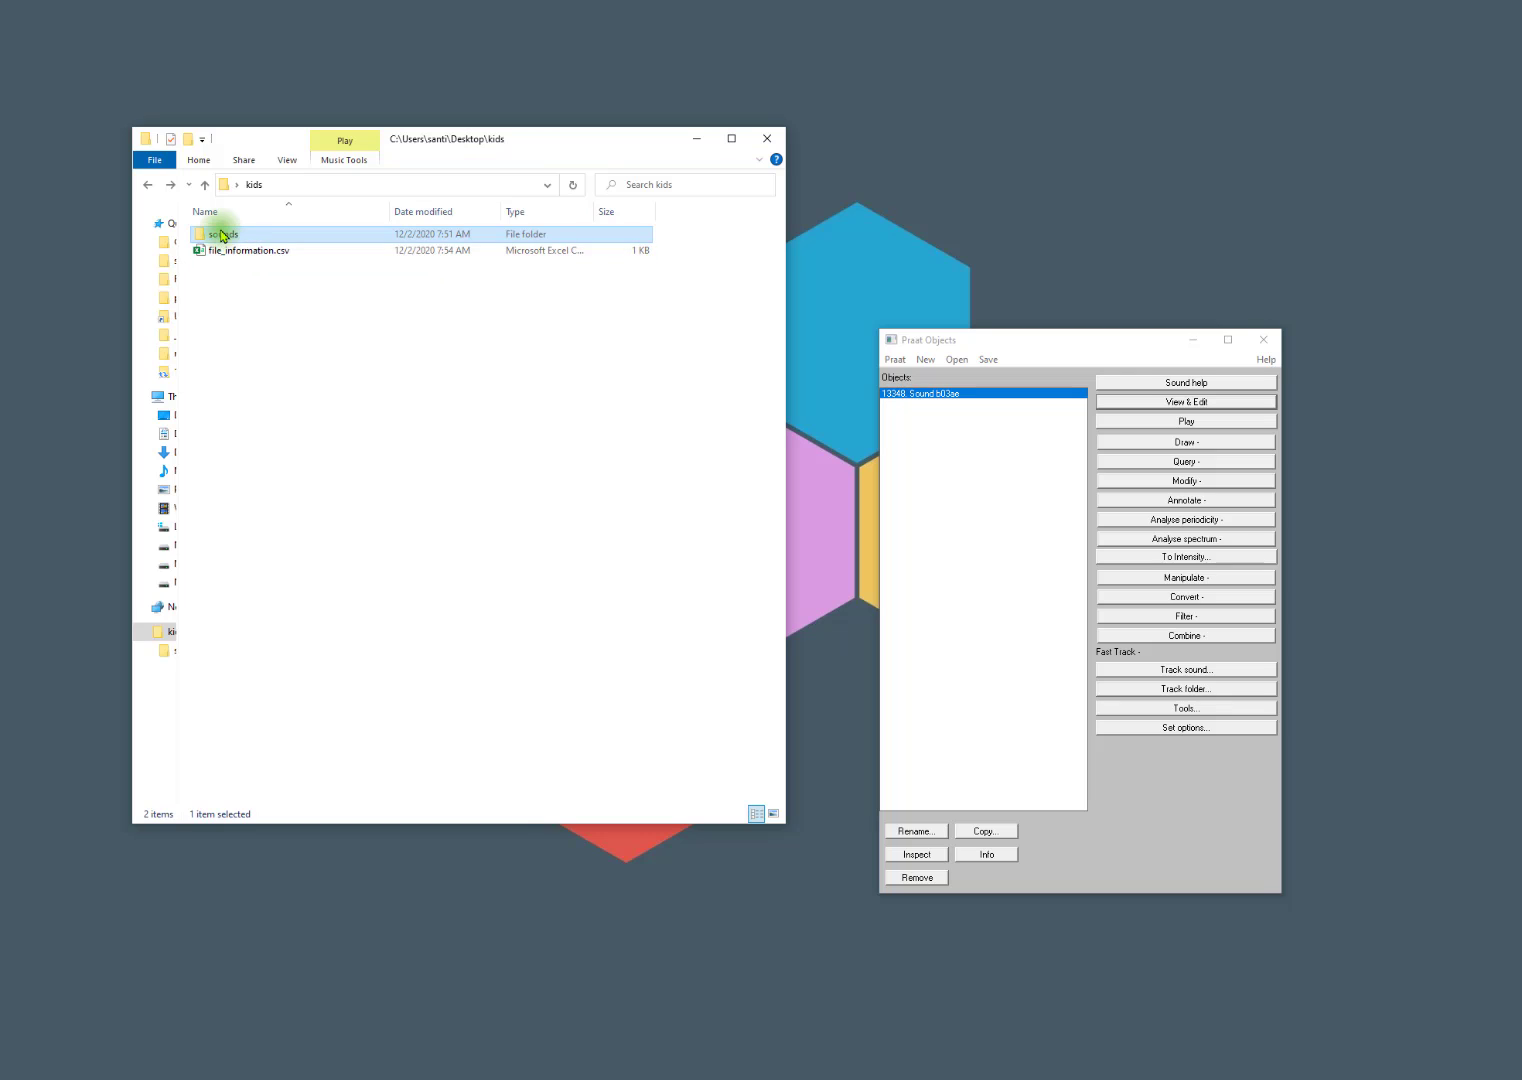
Inspect the WAV files in the sounds folder and return to the kids folder.
{"action": "double_click", "coordinate": [226, 235]}
{"action": "left_click", "coordinate": [224, 232]}
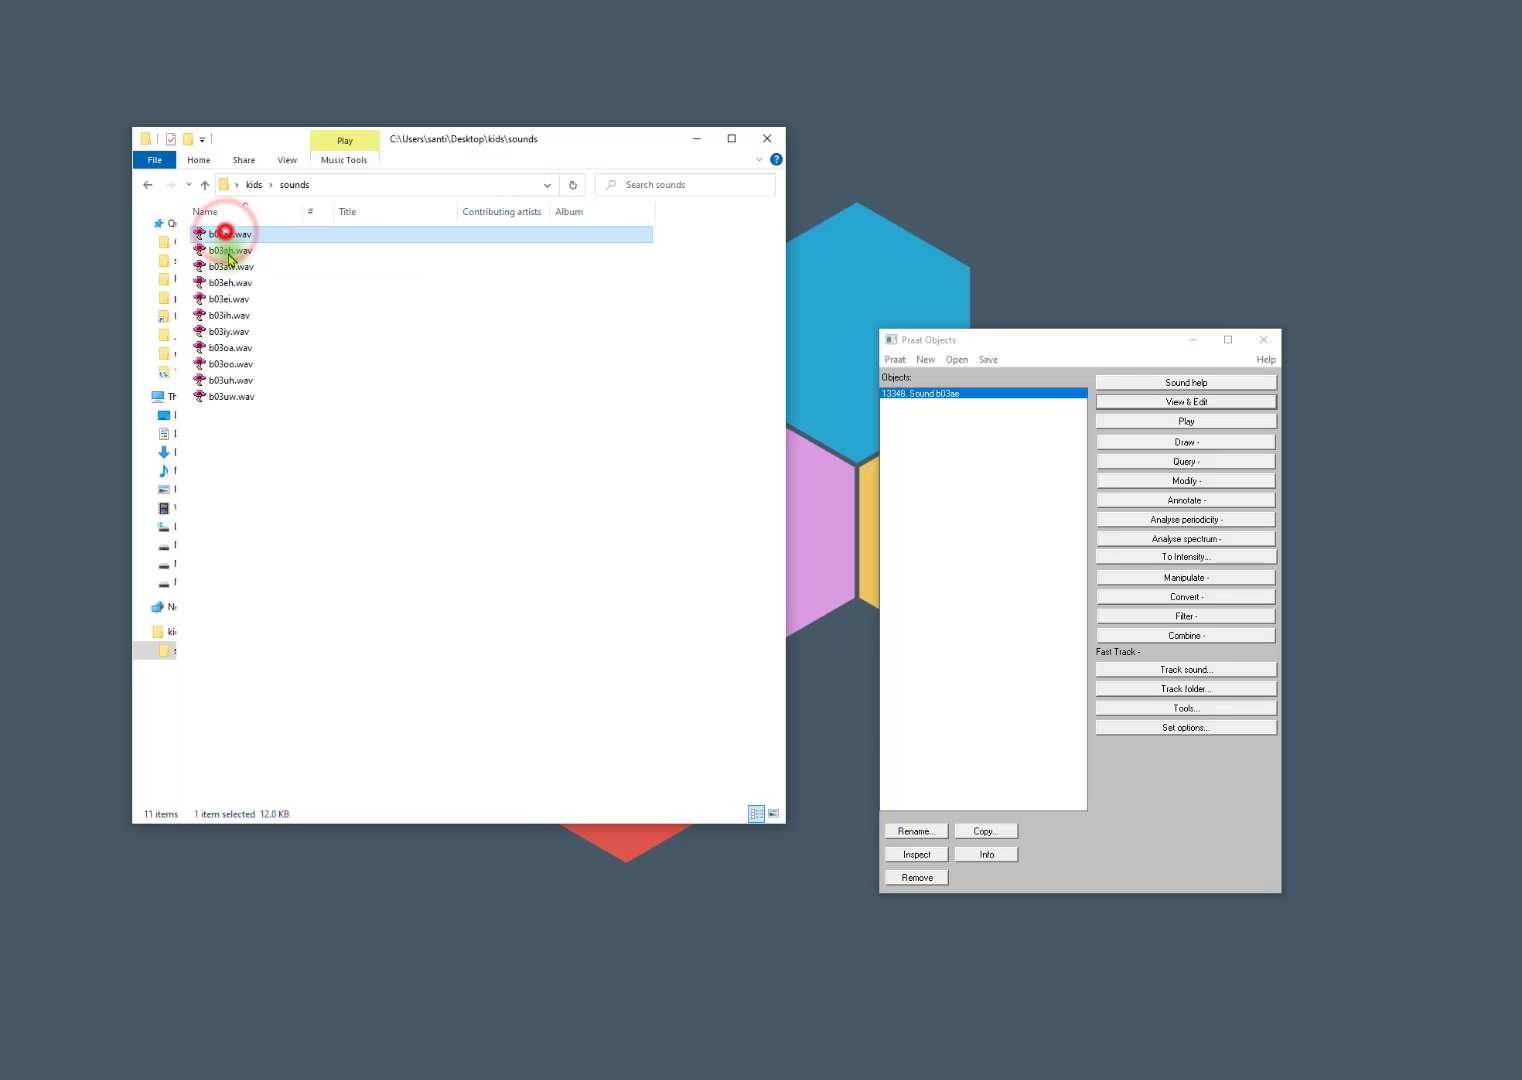
{"action": "left_click", "coordinate": [237, 396], "text": "shift"}
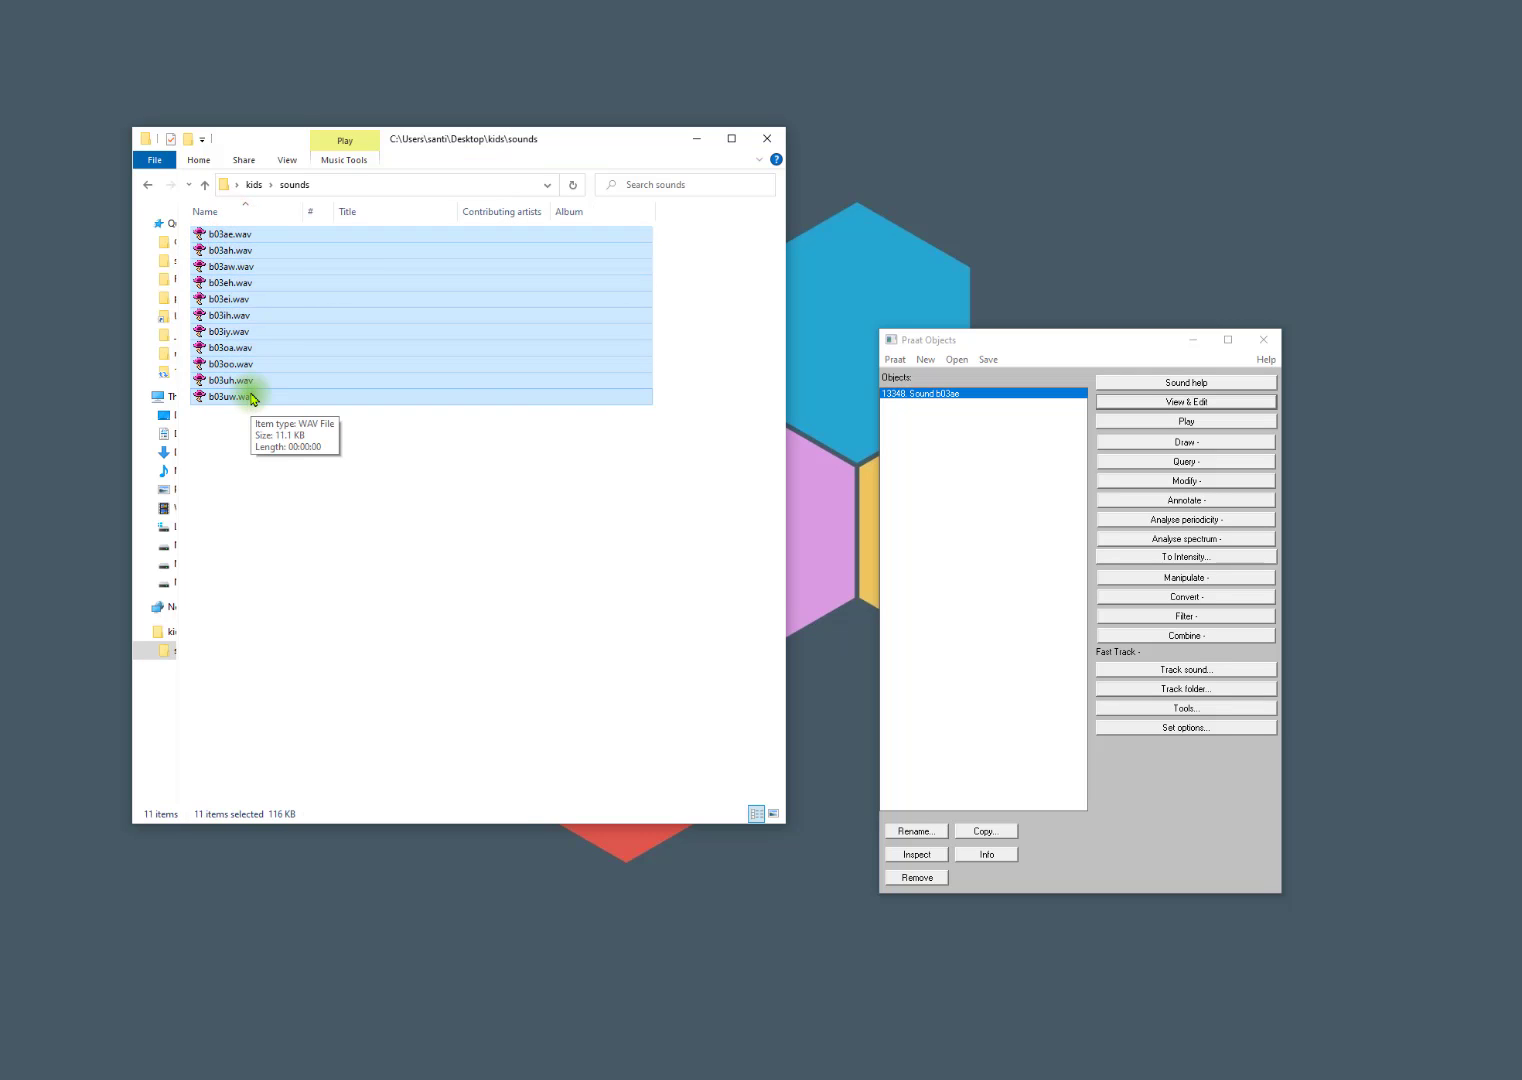
{"action": "left_click", "coordinate": [288, 547]}
{"action": "key", "text": "alt+Left"}
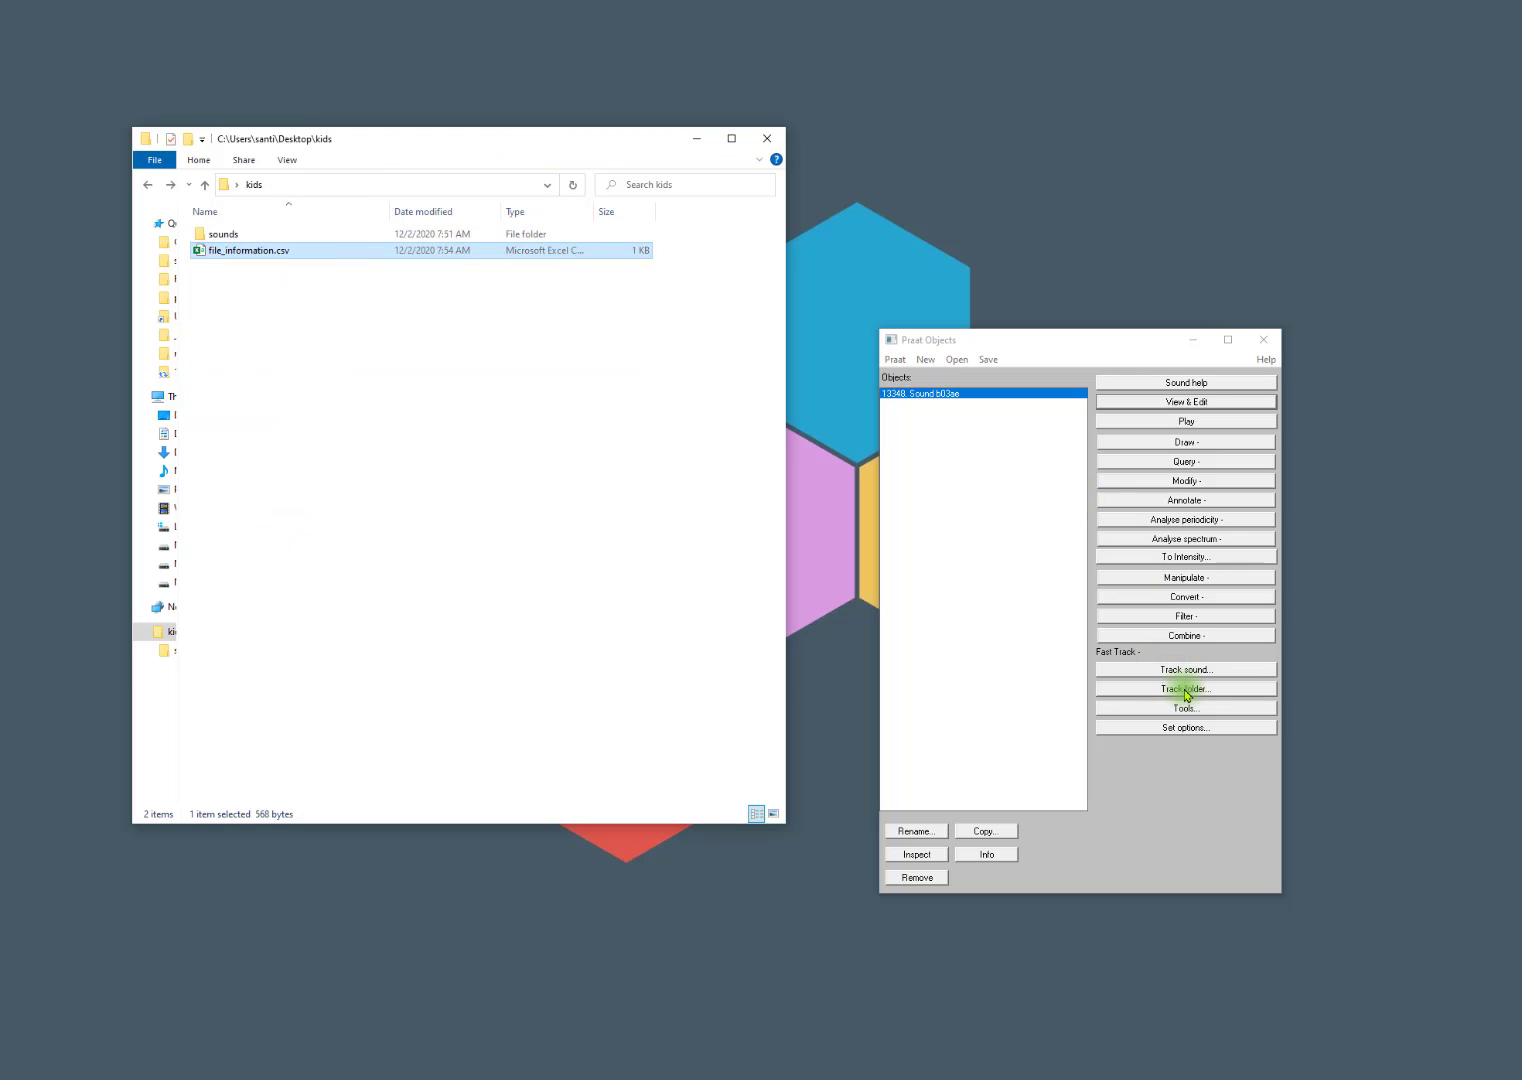
Run Fast Track's folder analysis on the kids folder from 5300 to 7500 Hz with 16 steps and three formants.
{"action": "left_click", "coordinate": [1184, 688]}
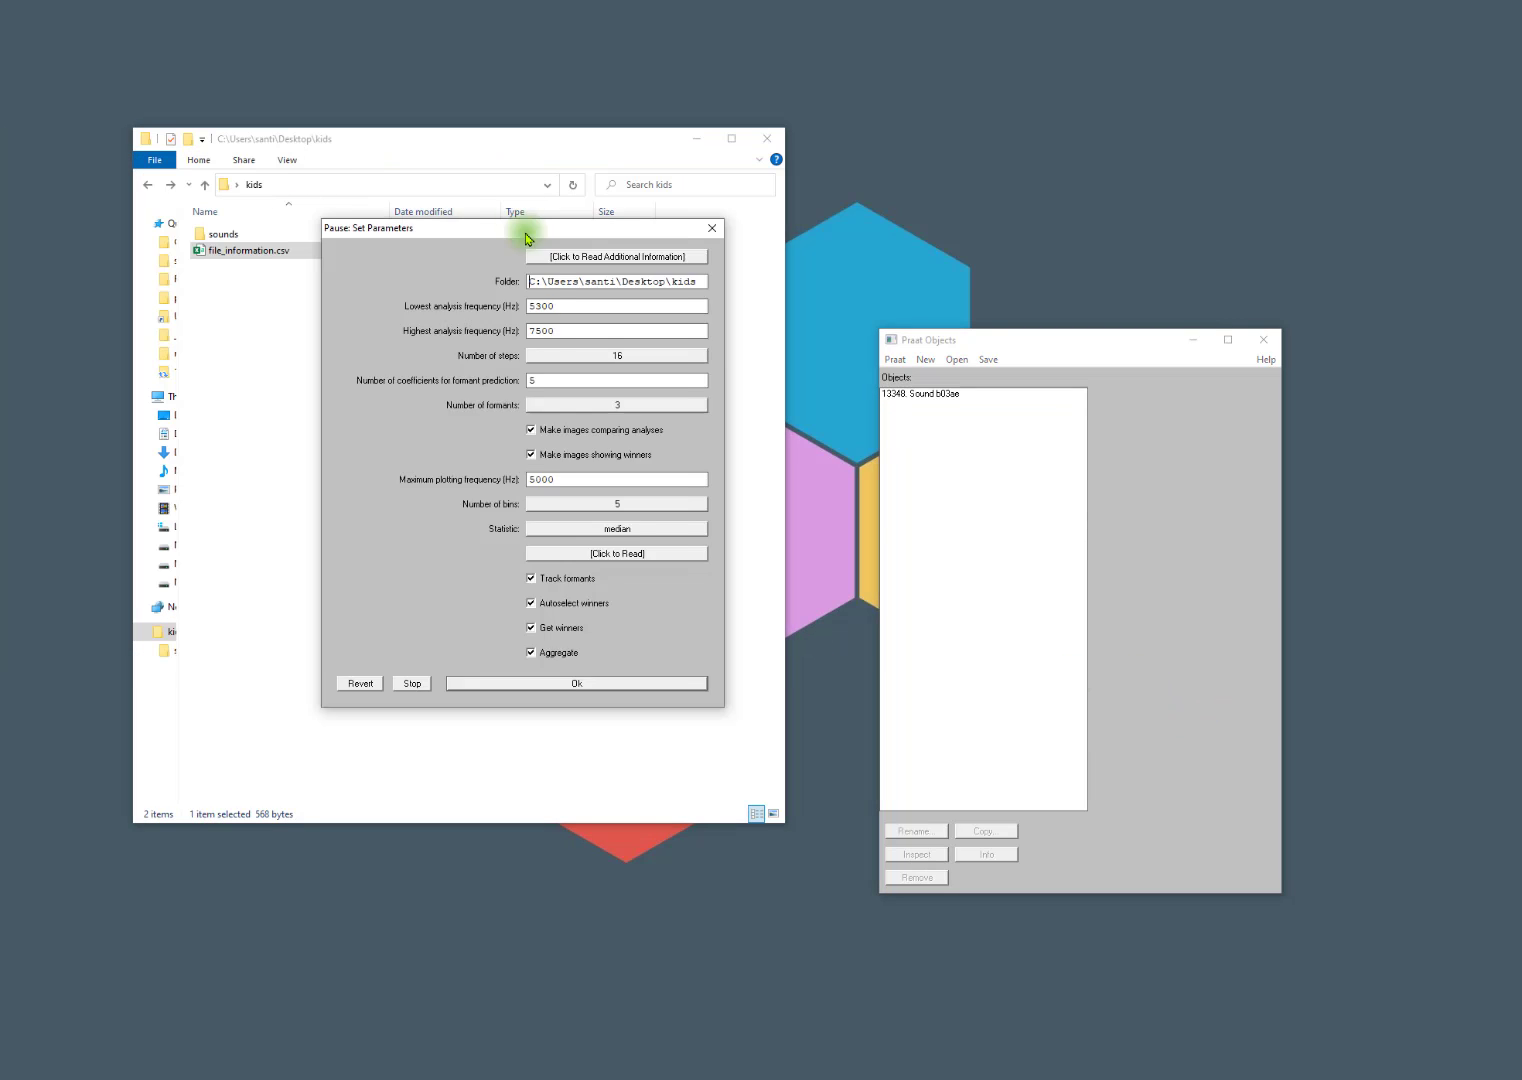
{"action": "left_click_drag", "start_coordinate": [527, 233], "coordinate": [735, 181]}
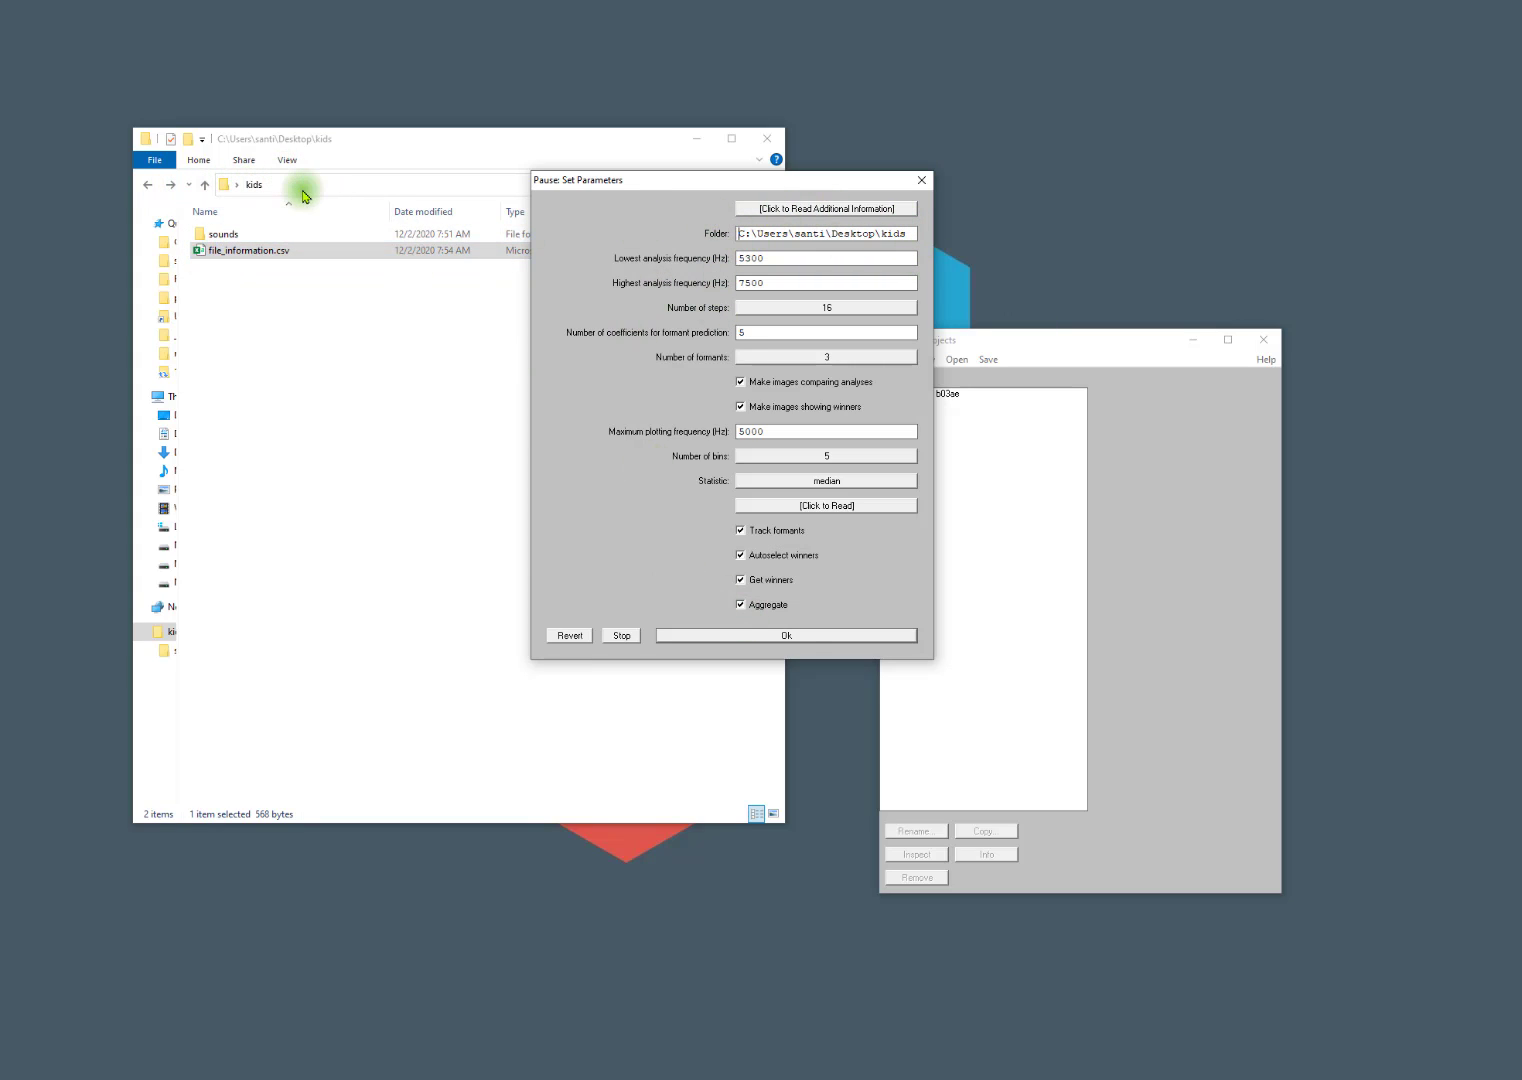
{"action": "left_click", "coordinate": [697, 637]}
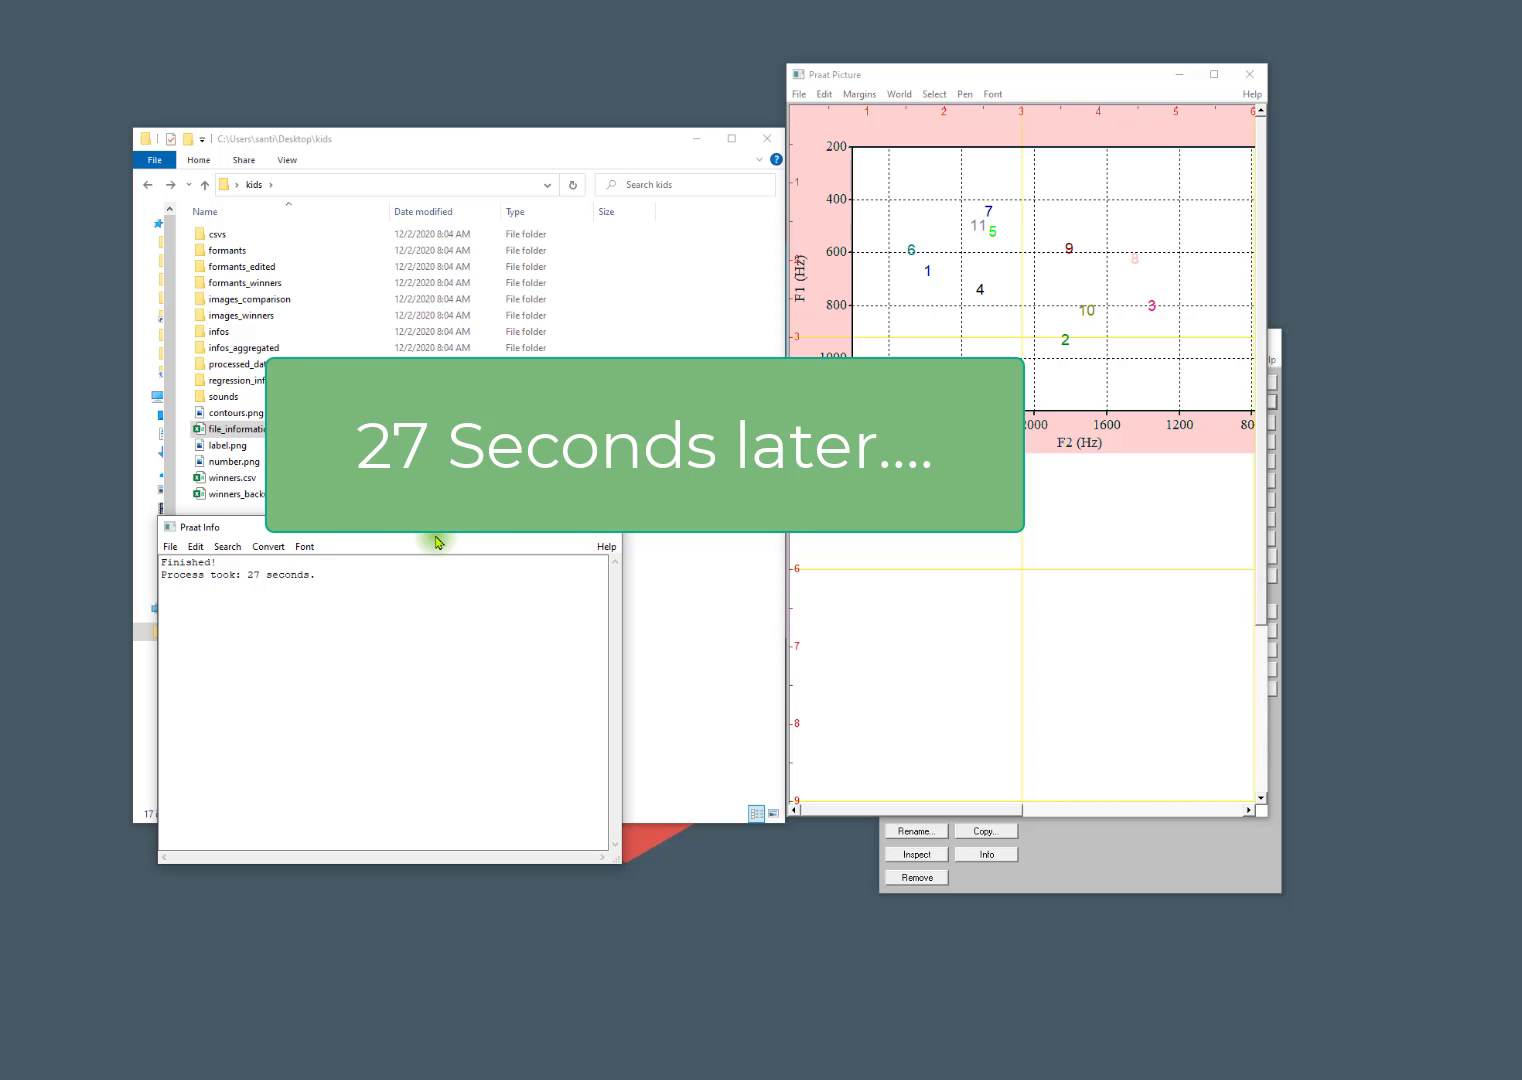
Check the processing time in the Praat Info window, and close the Praat Picture and Praat Info windows.
{"action": "left_click_drag", "start_coordinate": [411, 525], "coordinate": [716, 452]}
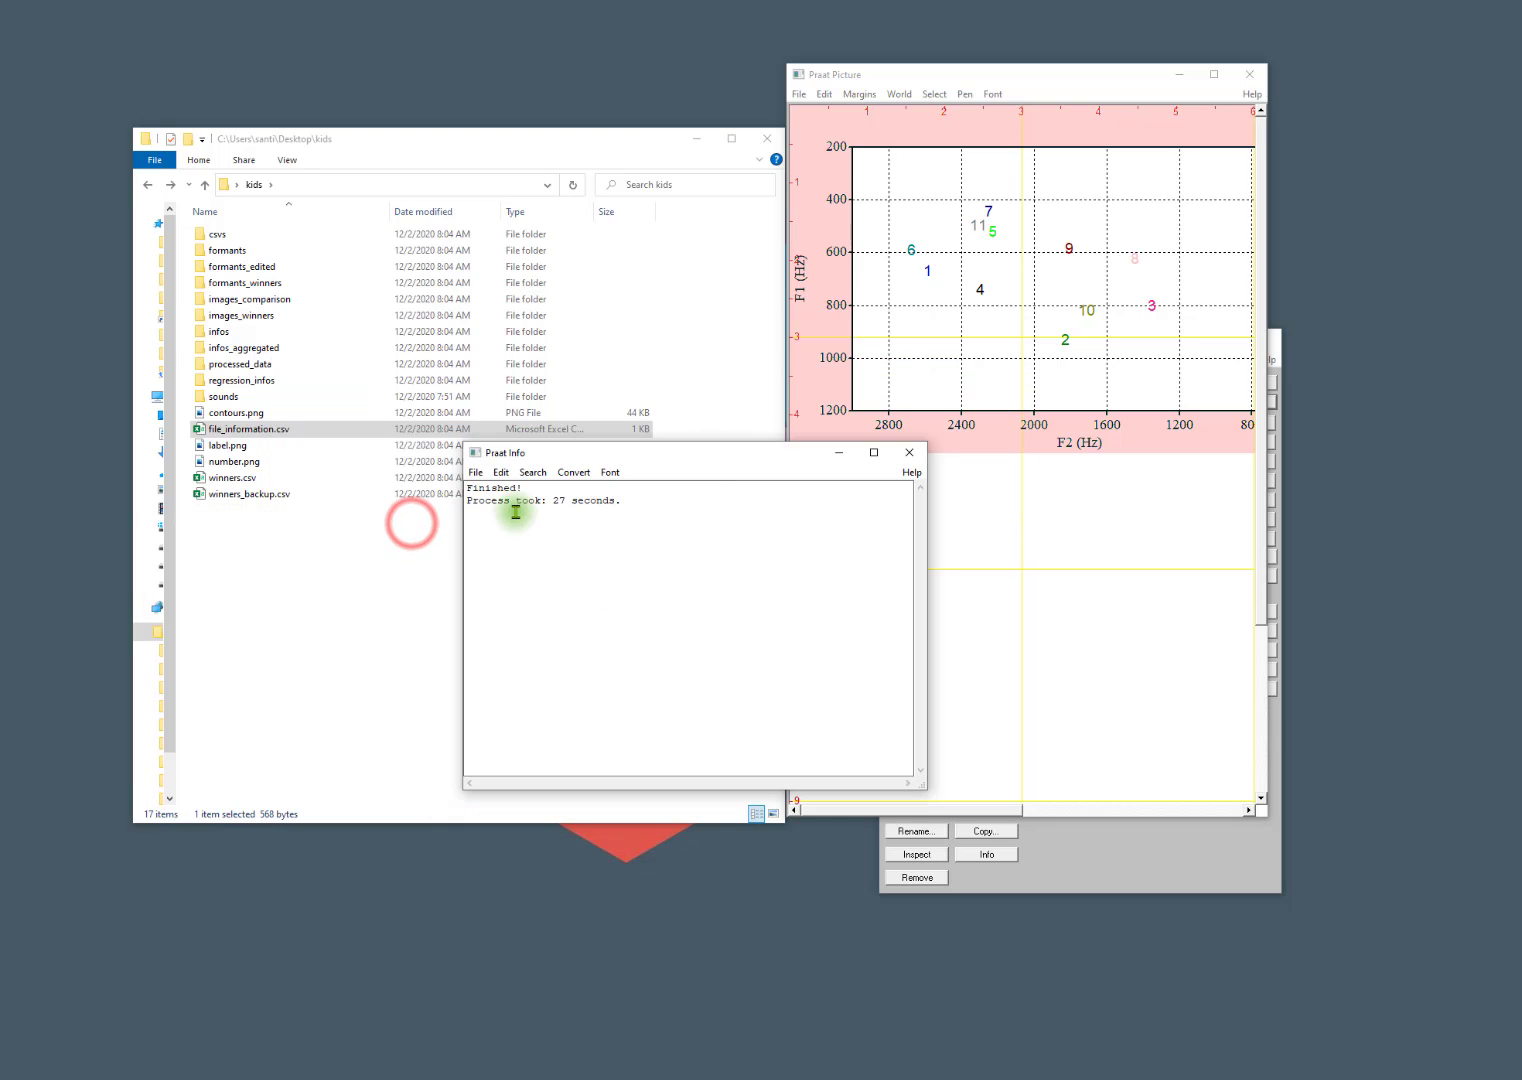
{"action": "left_click_drag", "start_coordinate": [630, 494], "coordinate": [422, 508]}
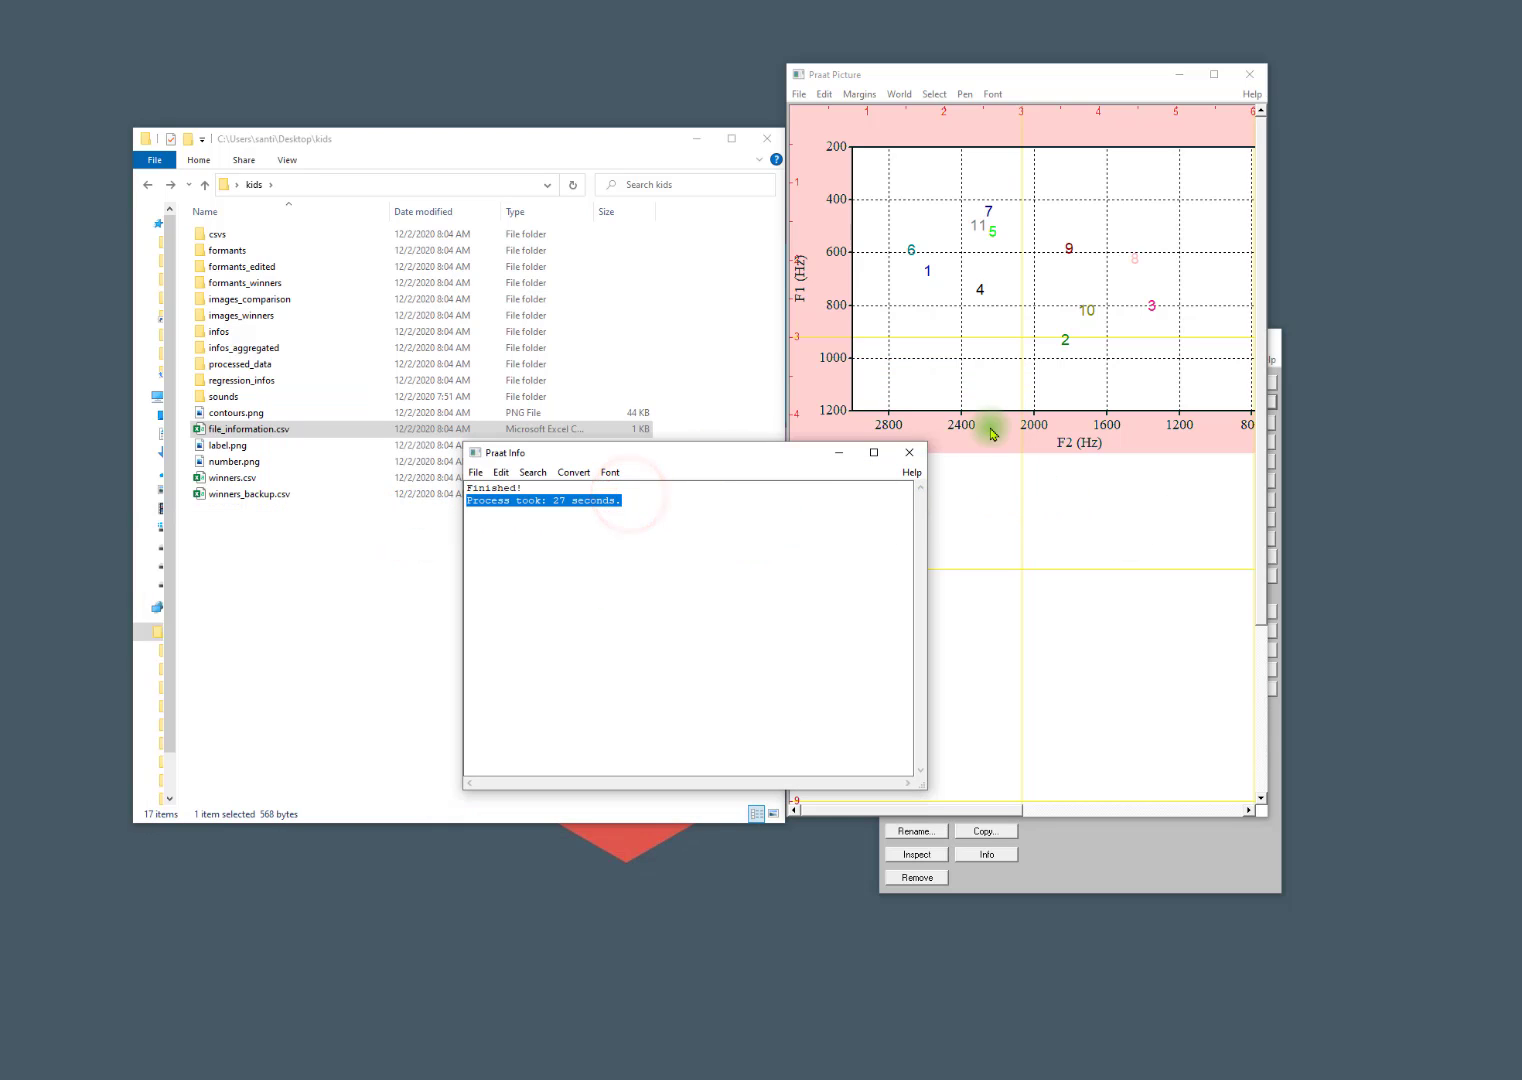
{"action": "left_click", "coordinate": [1249, 74]}
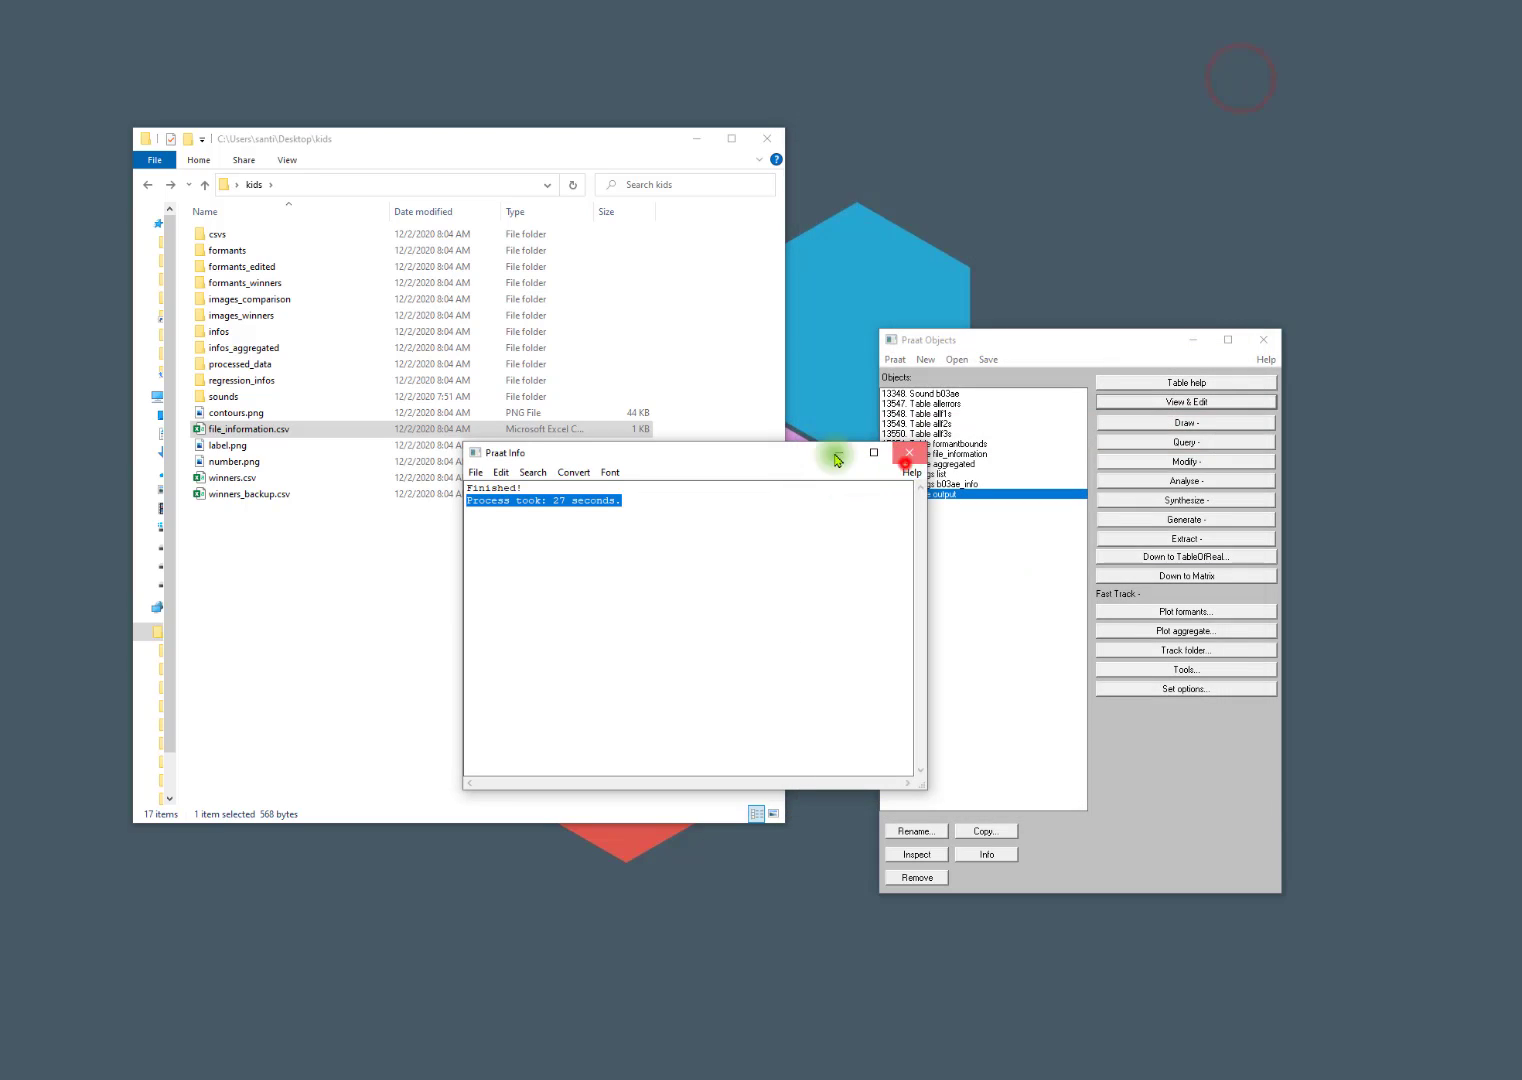
{"action": "left_click", "coordinate": [908, 453]}
View the labelled vowel plot label.png from the kids folder and close it.
{"action": "left_click", "coordinate": [226, 456]}
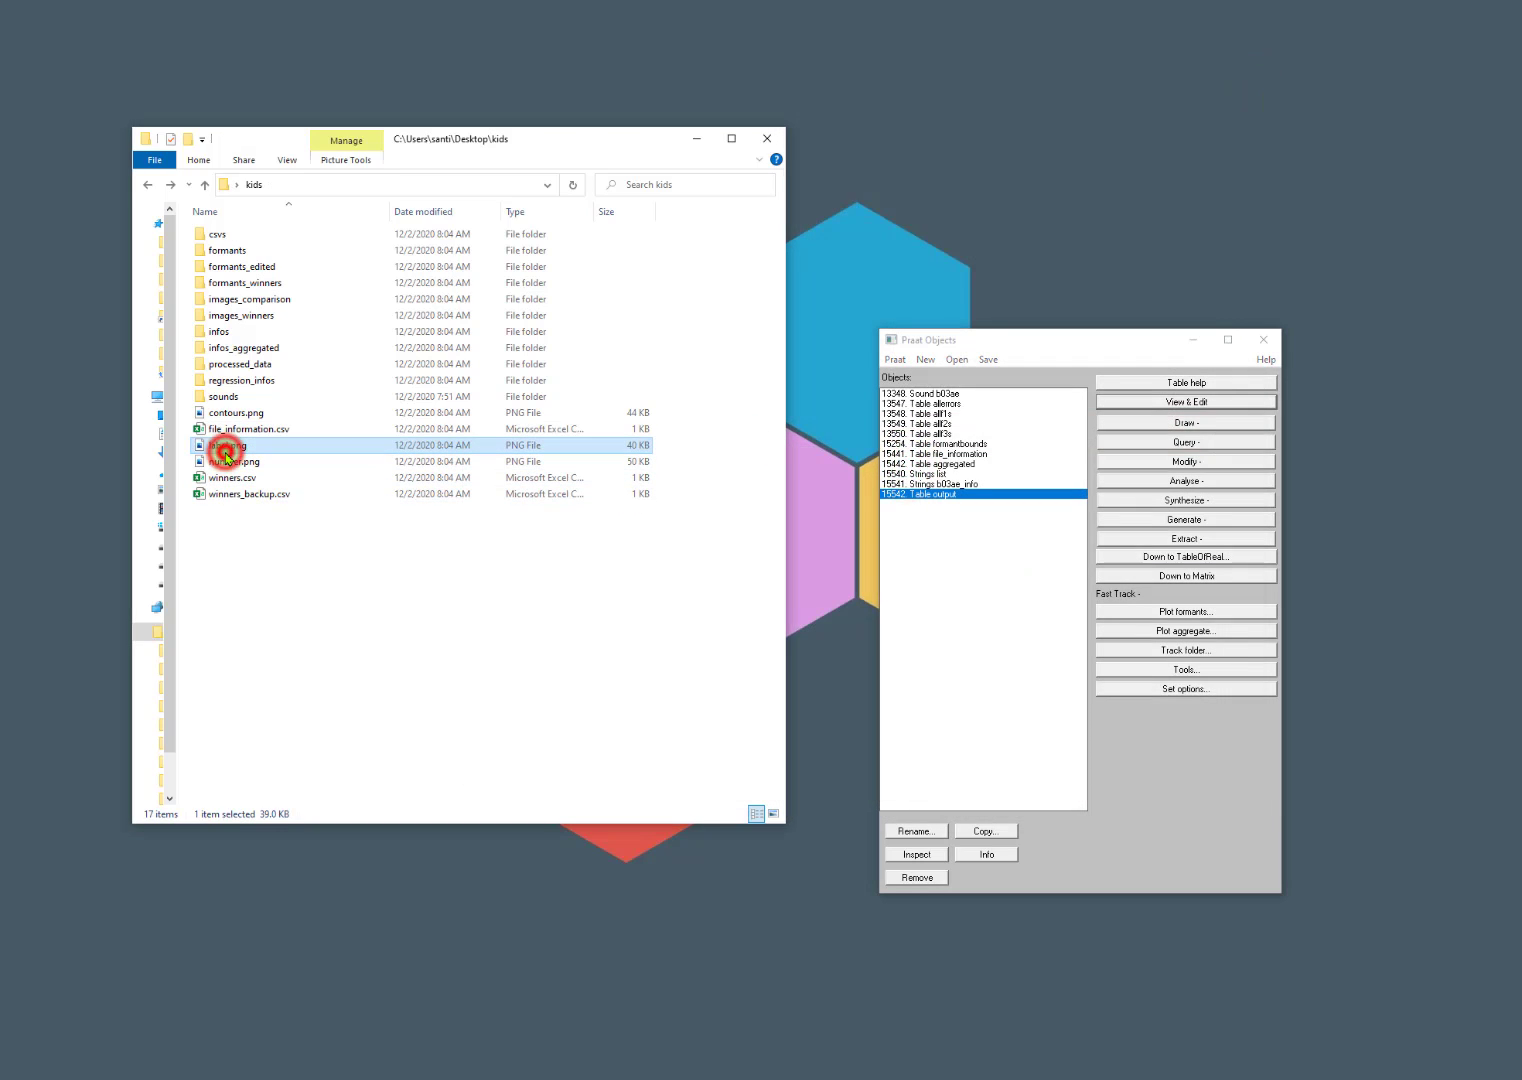
{"action": "double_click", "coordinate": [226, 456]}
{"action": "left_click", "coordinate": [415, 136]}
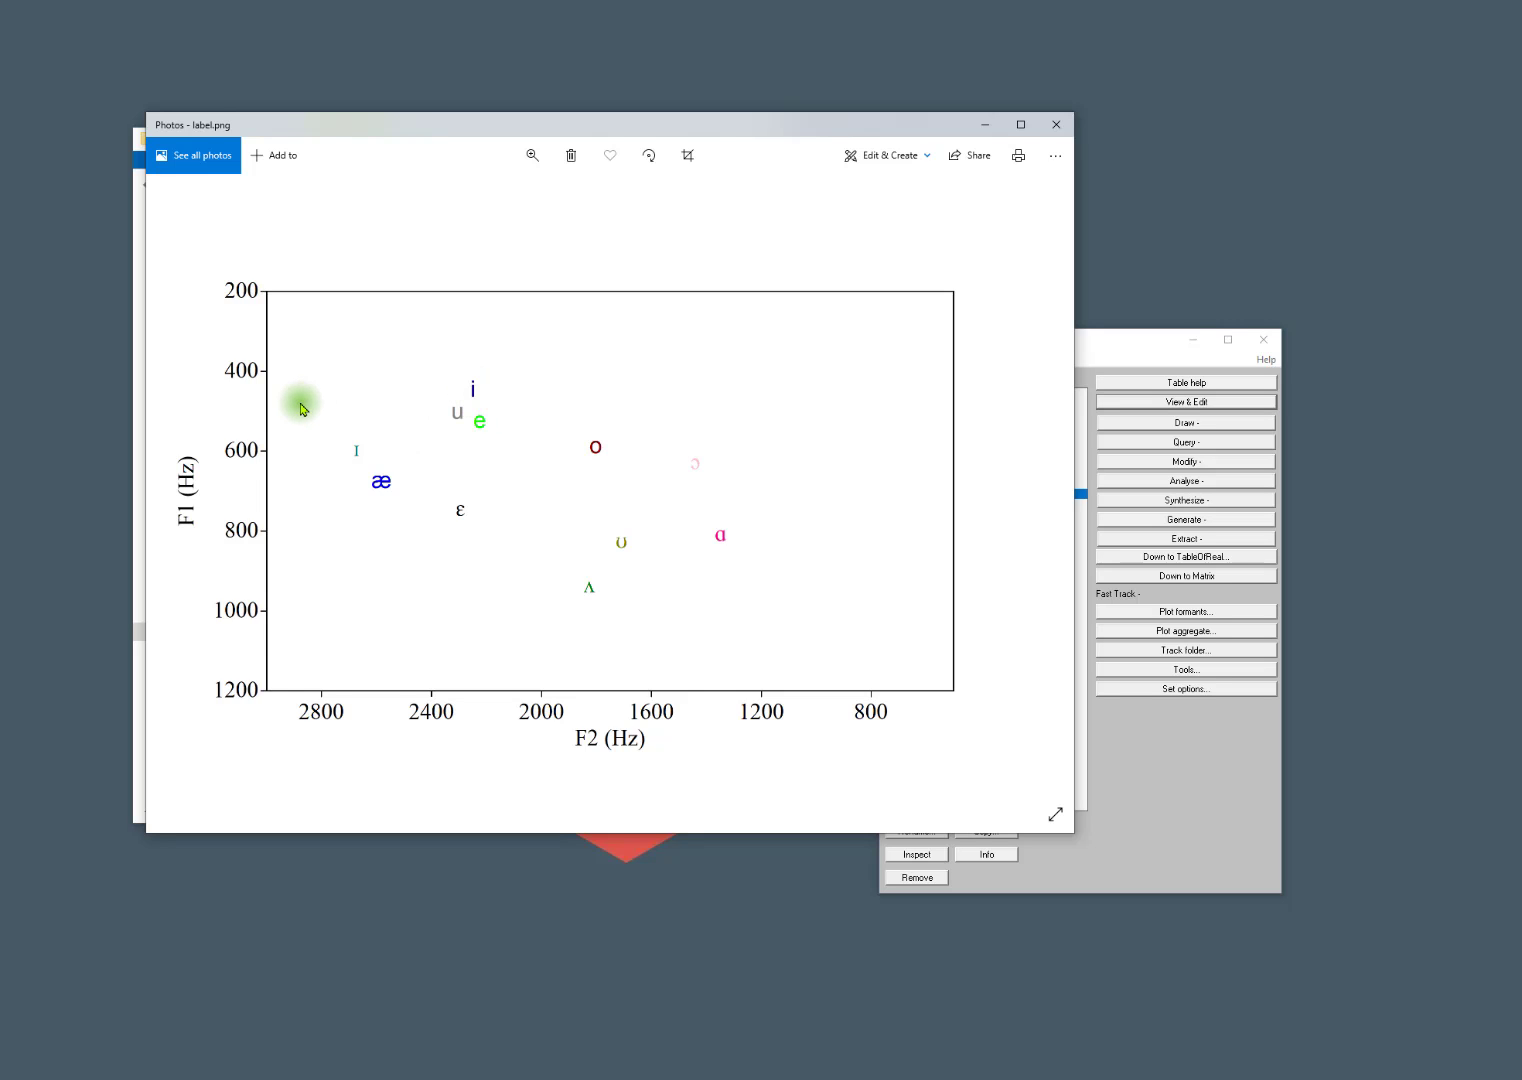
{"action": "left_click", "coordinate": [1041, 120]}
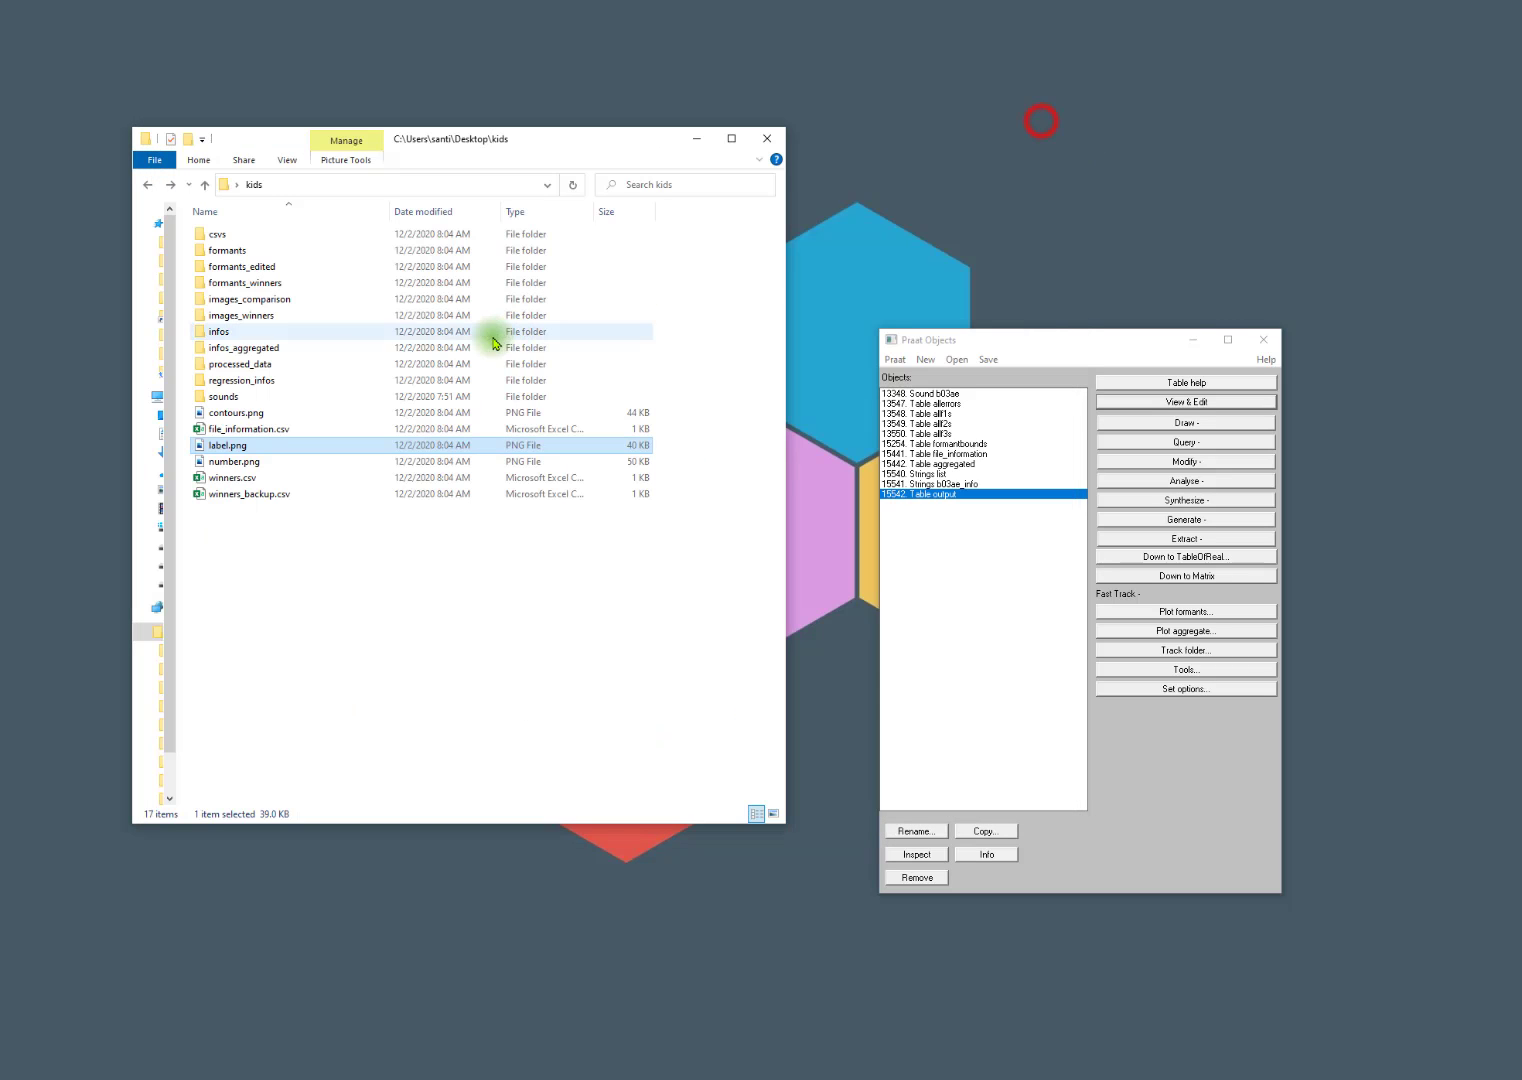
Examine the winning formant tracks of every sound in the images_winners folder, and return to the kids folder.
{"action": "double_click", "coordinate": [228, 315]}
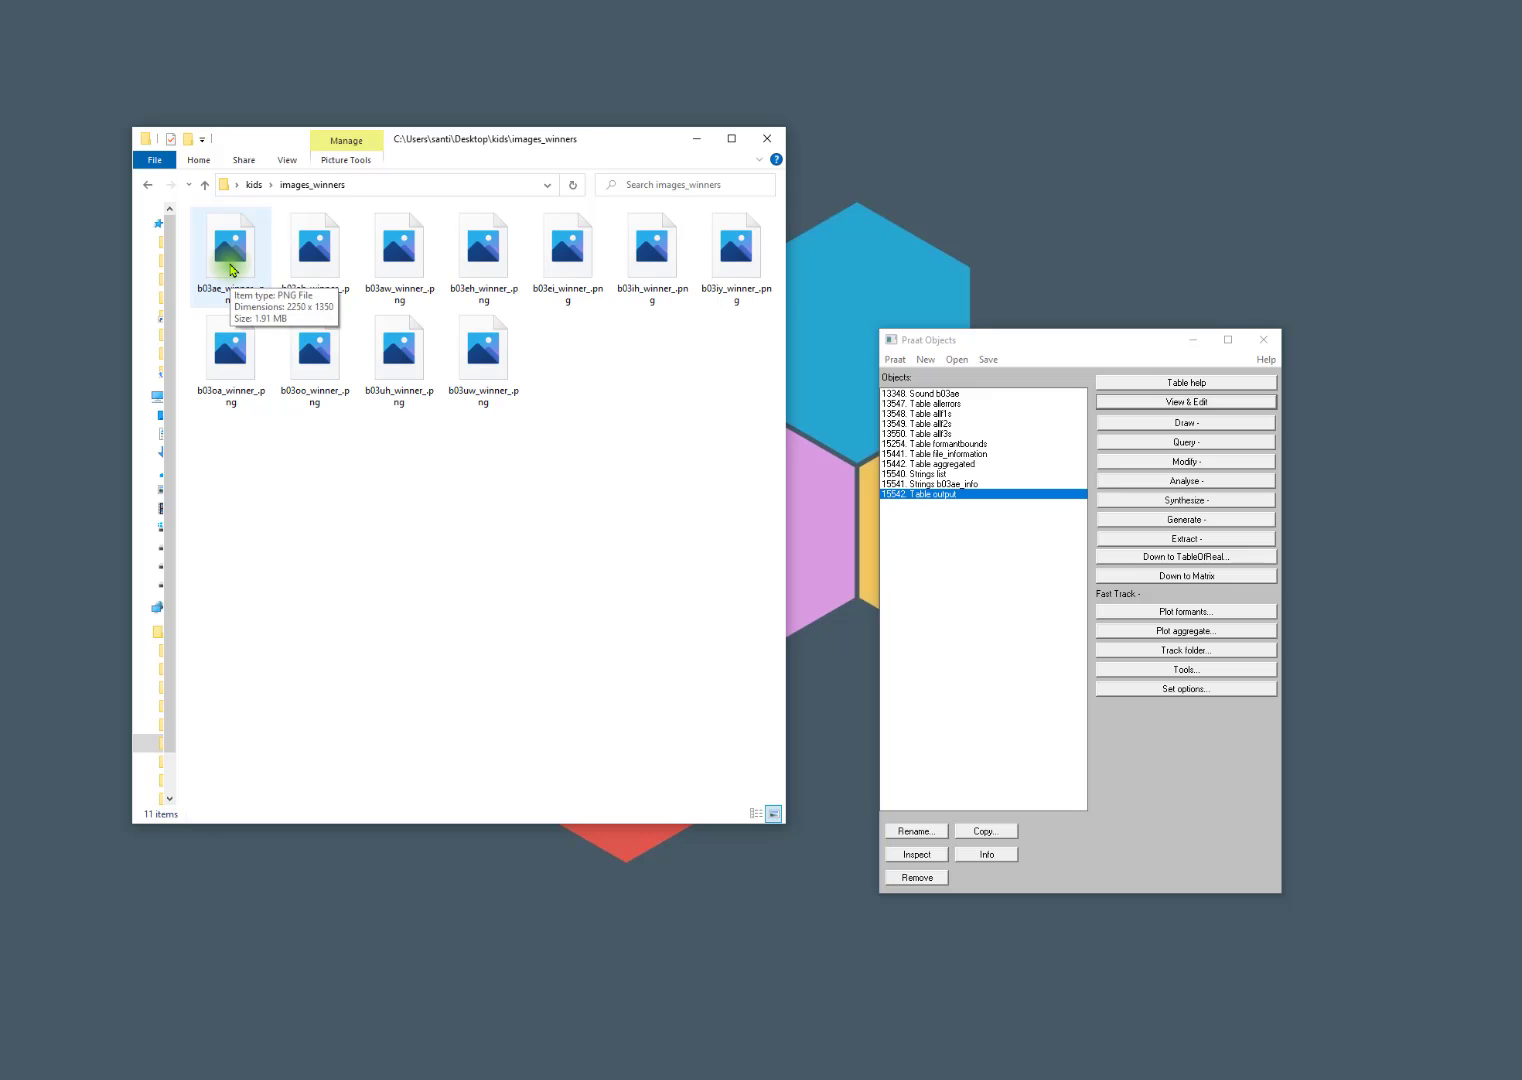
{"action": "double_click", "coordinate": [205, 268]}
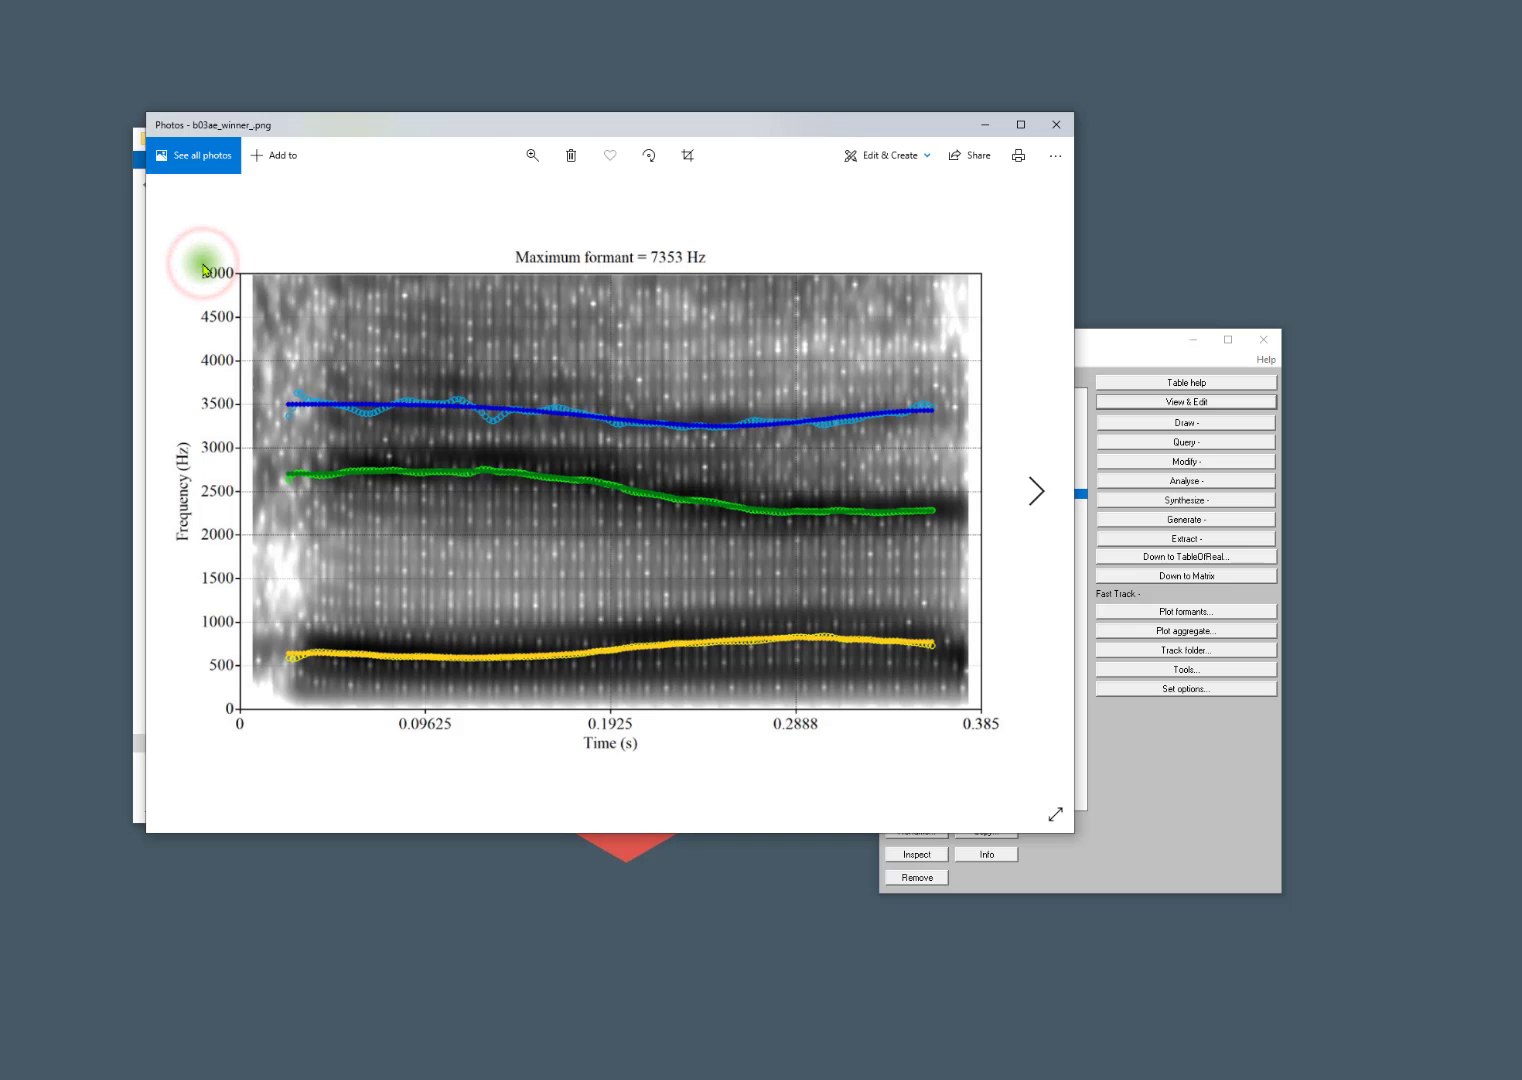
{"action": "left_click", "coordinate": [476, 202]}
{"action": "key", "text": "Right"}
{"action": "key", "text": "Right"}
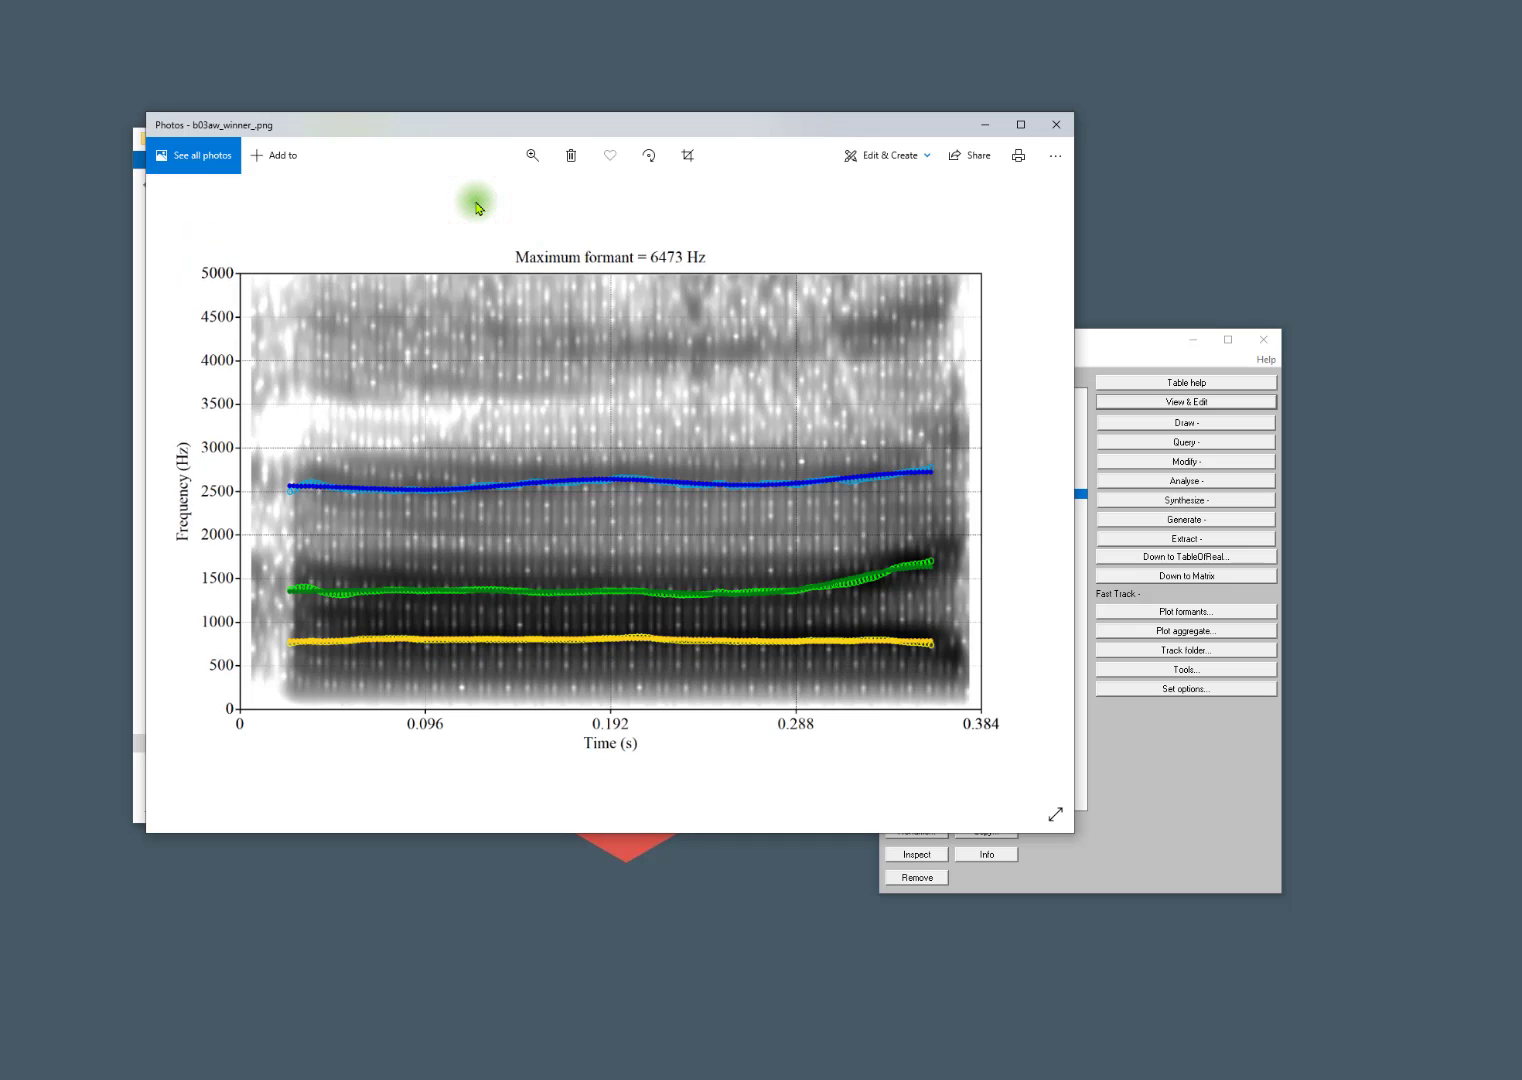
{"action": "key", "text": "Right"}
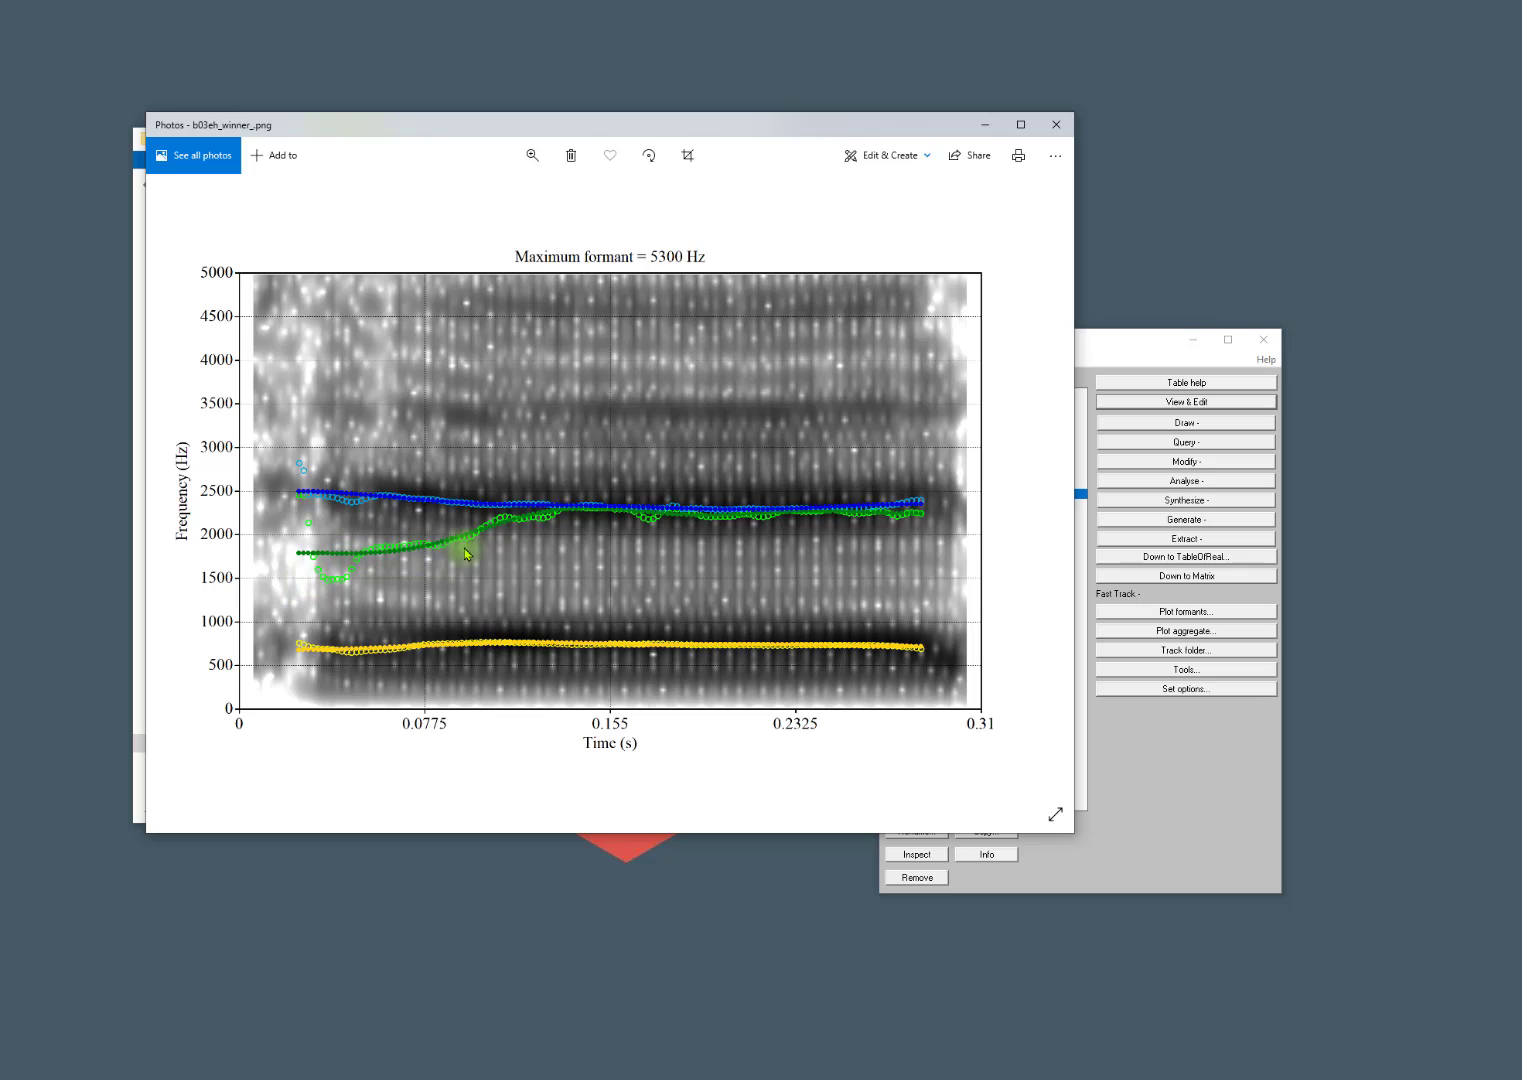
{"action": "key", "text": "Right"}
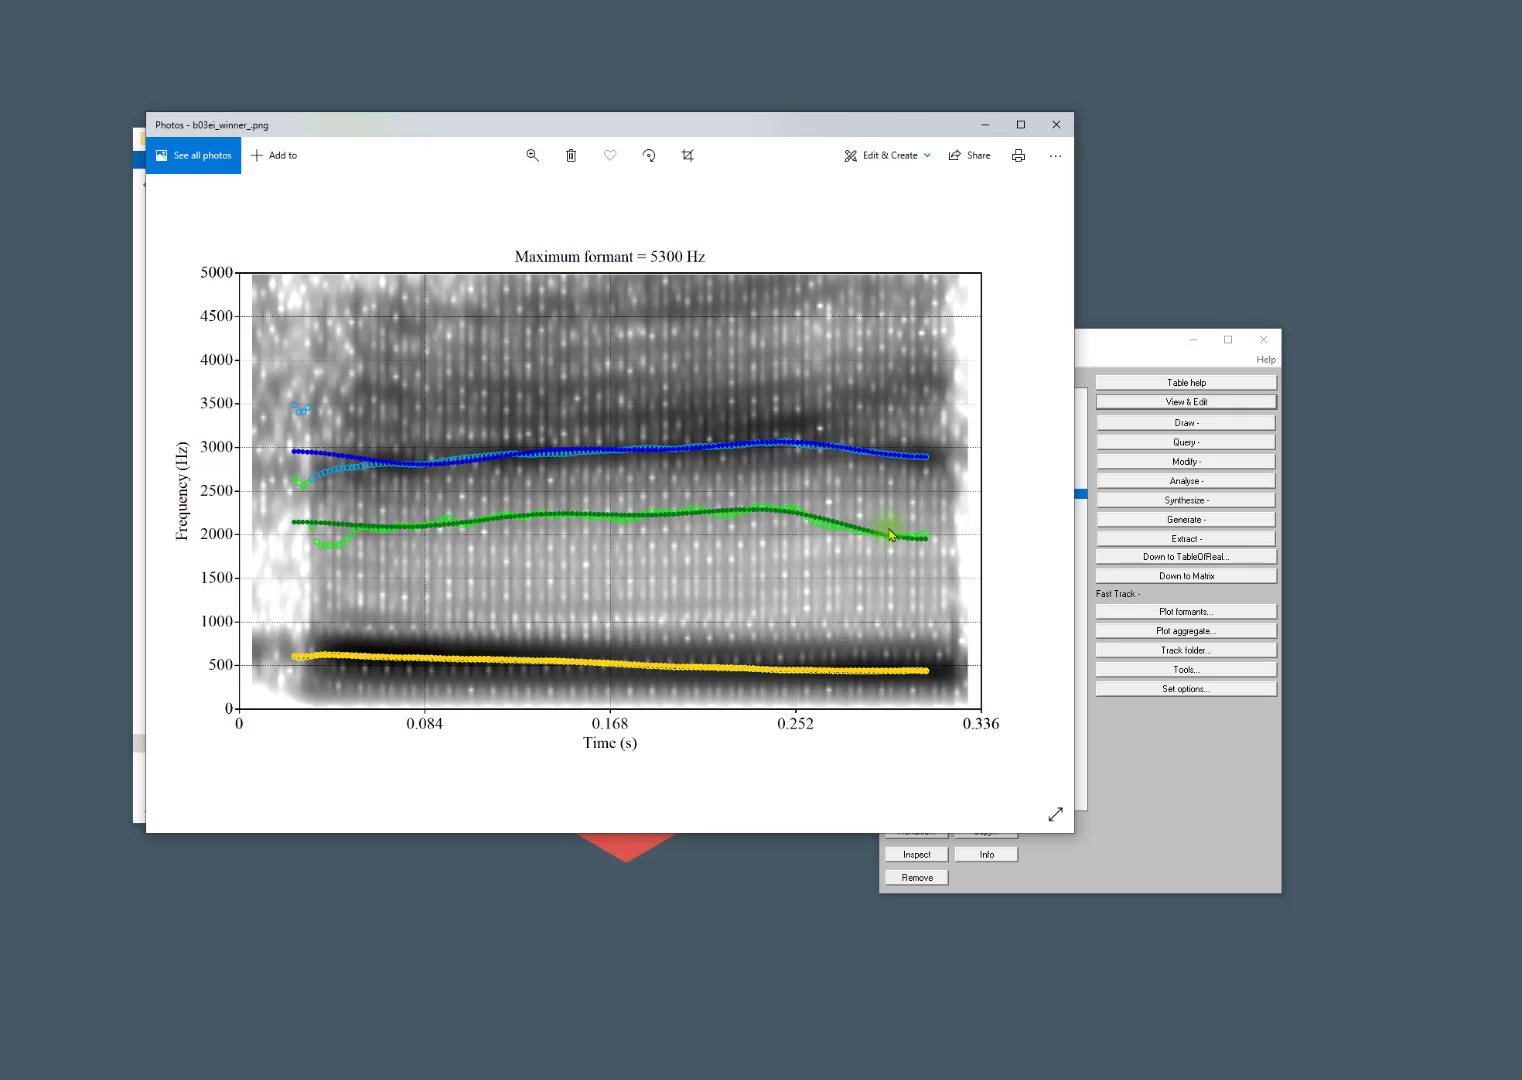
{"action": "key", "text": "Right"}
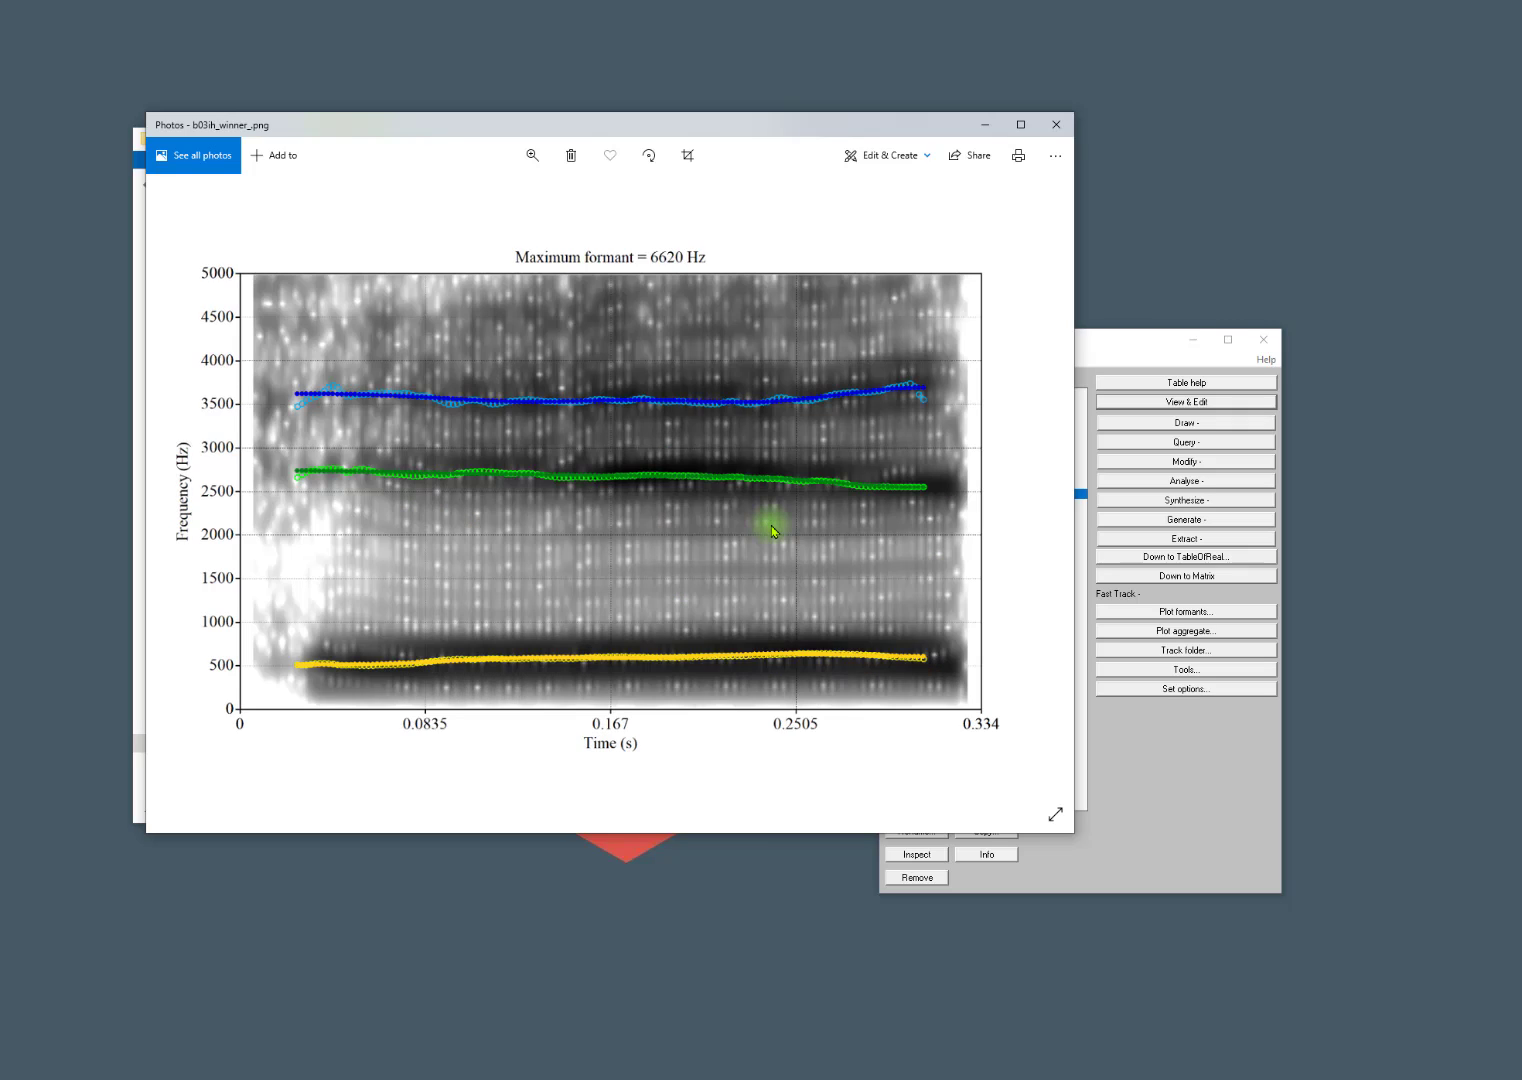
{"action": "key", "text": "Right"}
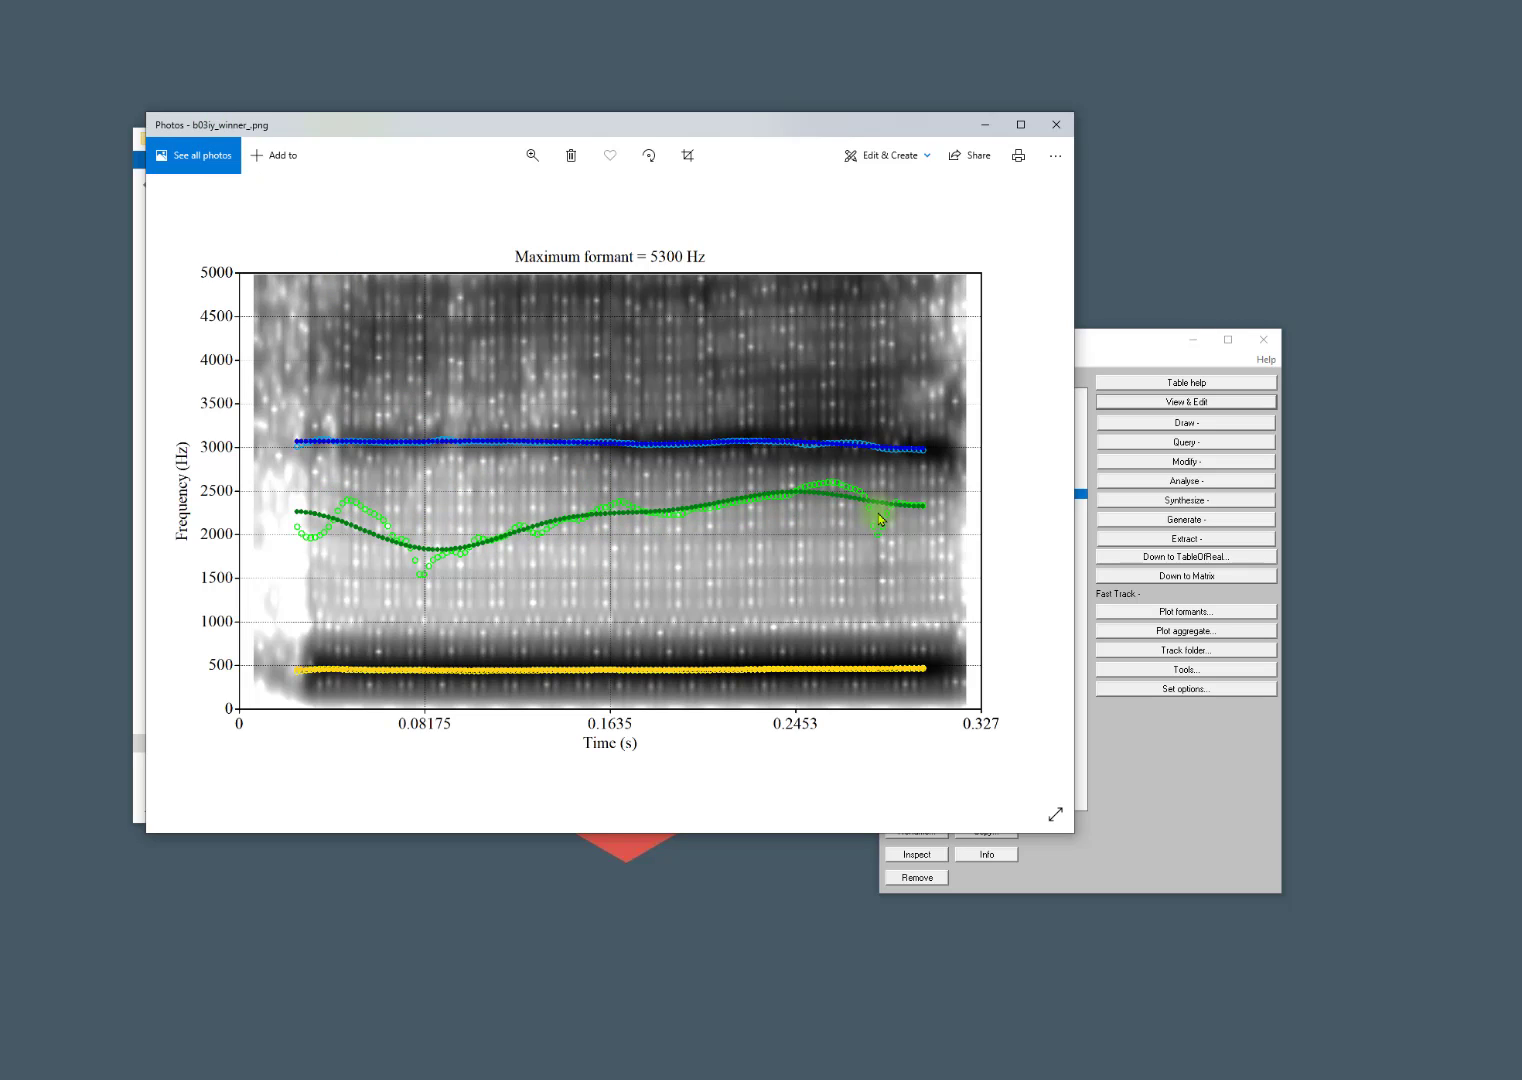
{"action": "key", "text": "Right"}
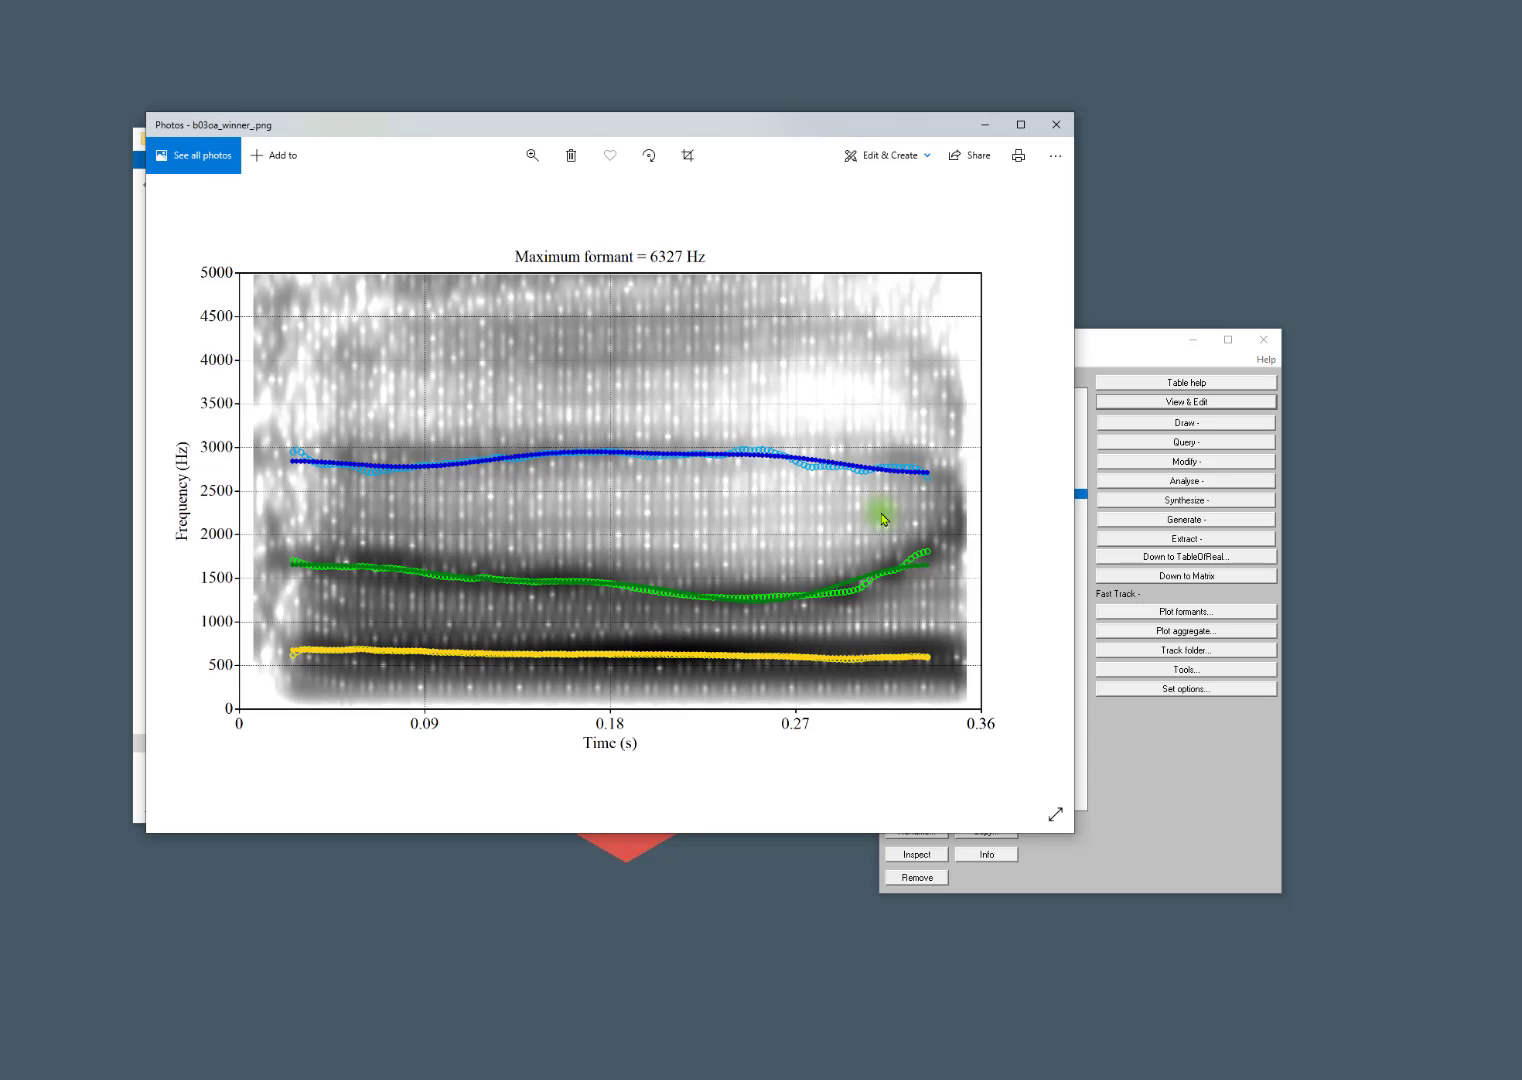
{"action": "key", "text": "Right"}
{"action": "key", "text": "Right"}
{"action": "key", "text": "Right"}
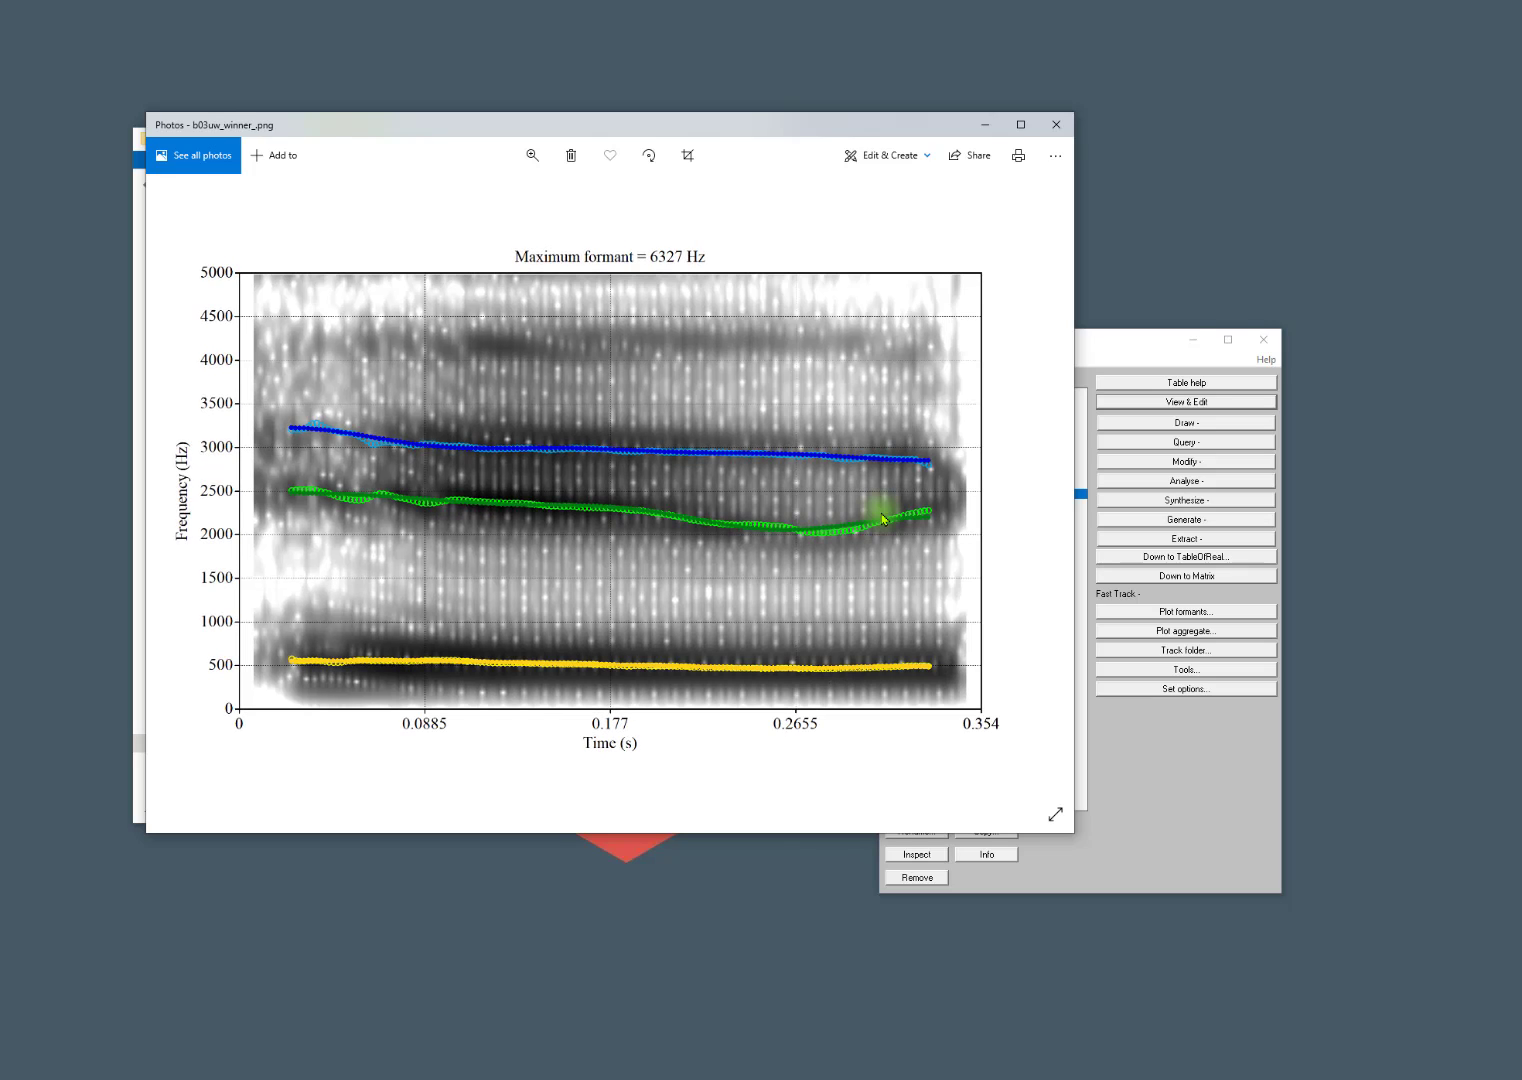
{"action": "left_click", "coordinate": [1045, 127]}
{"action": "key", "text": "BackSpace"}
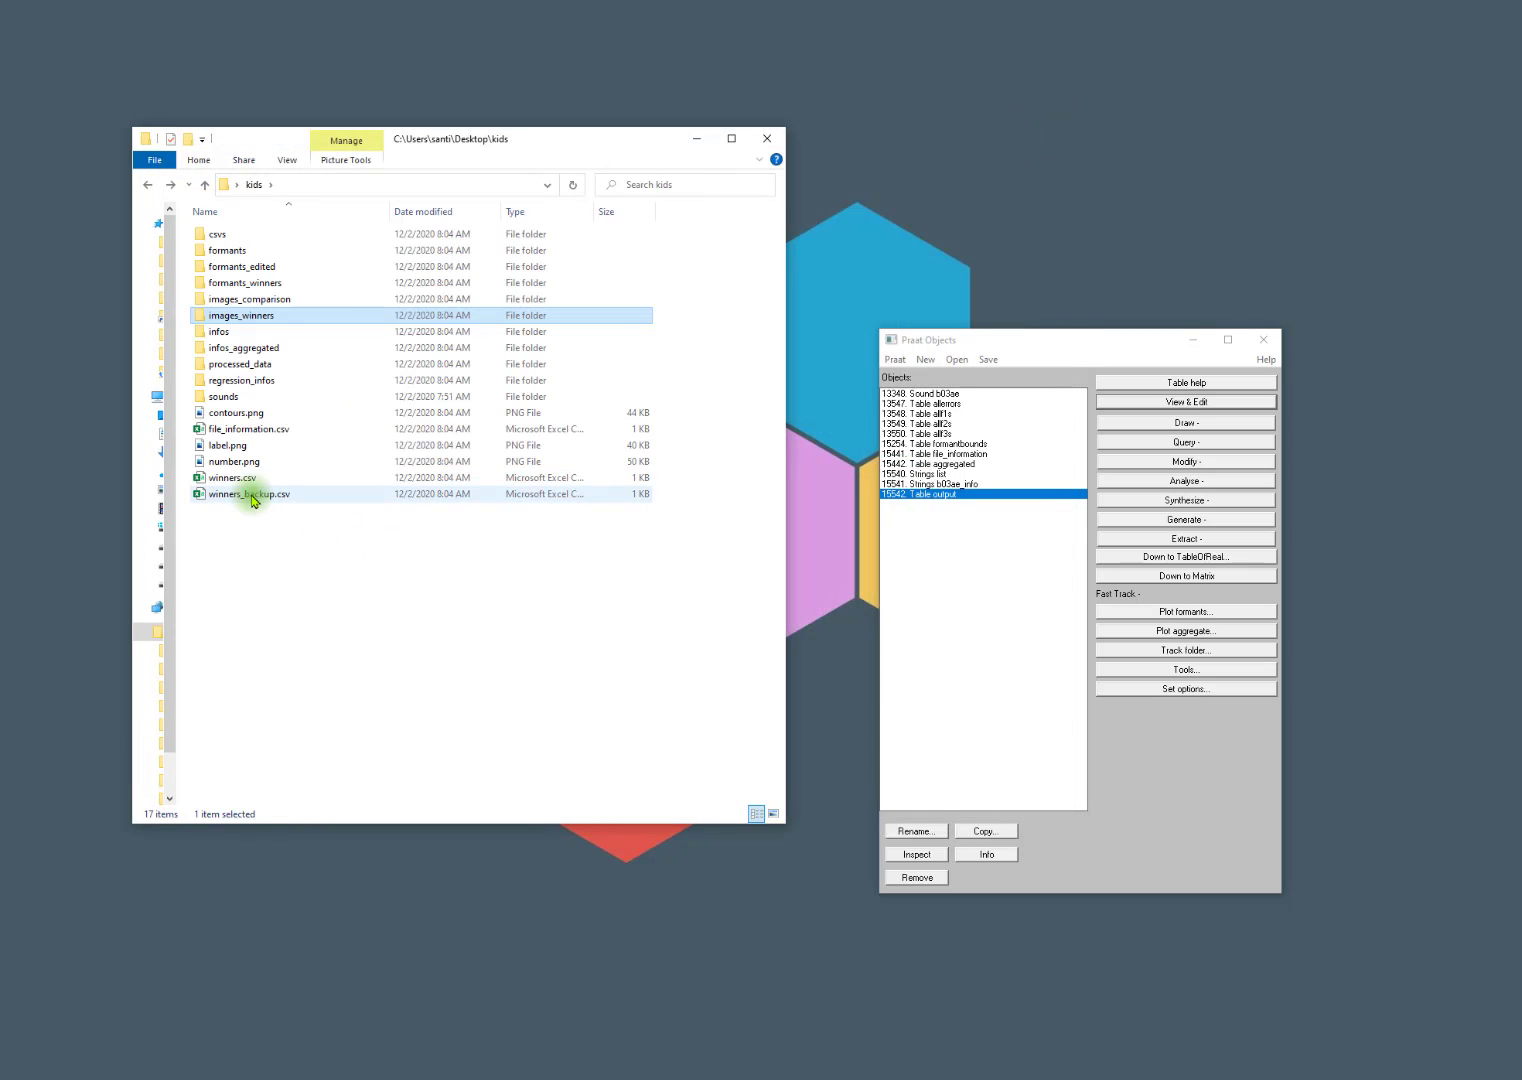
Open winners.csv in Excel and place its narrowed window beside the kids folder.
{"action": "double_click", "coordinate": [224, 478]}
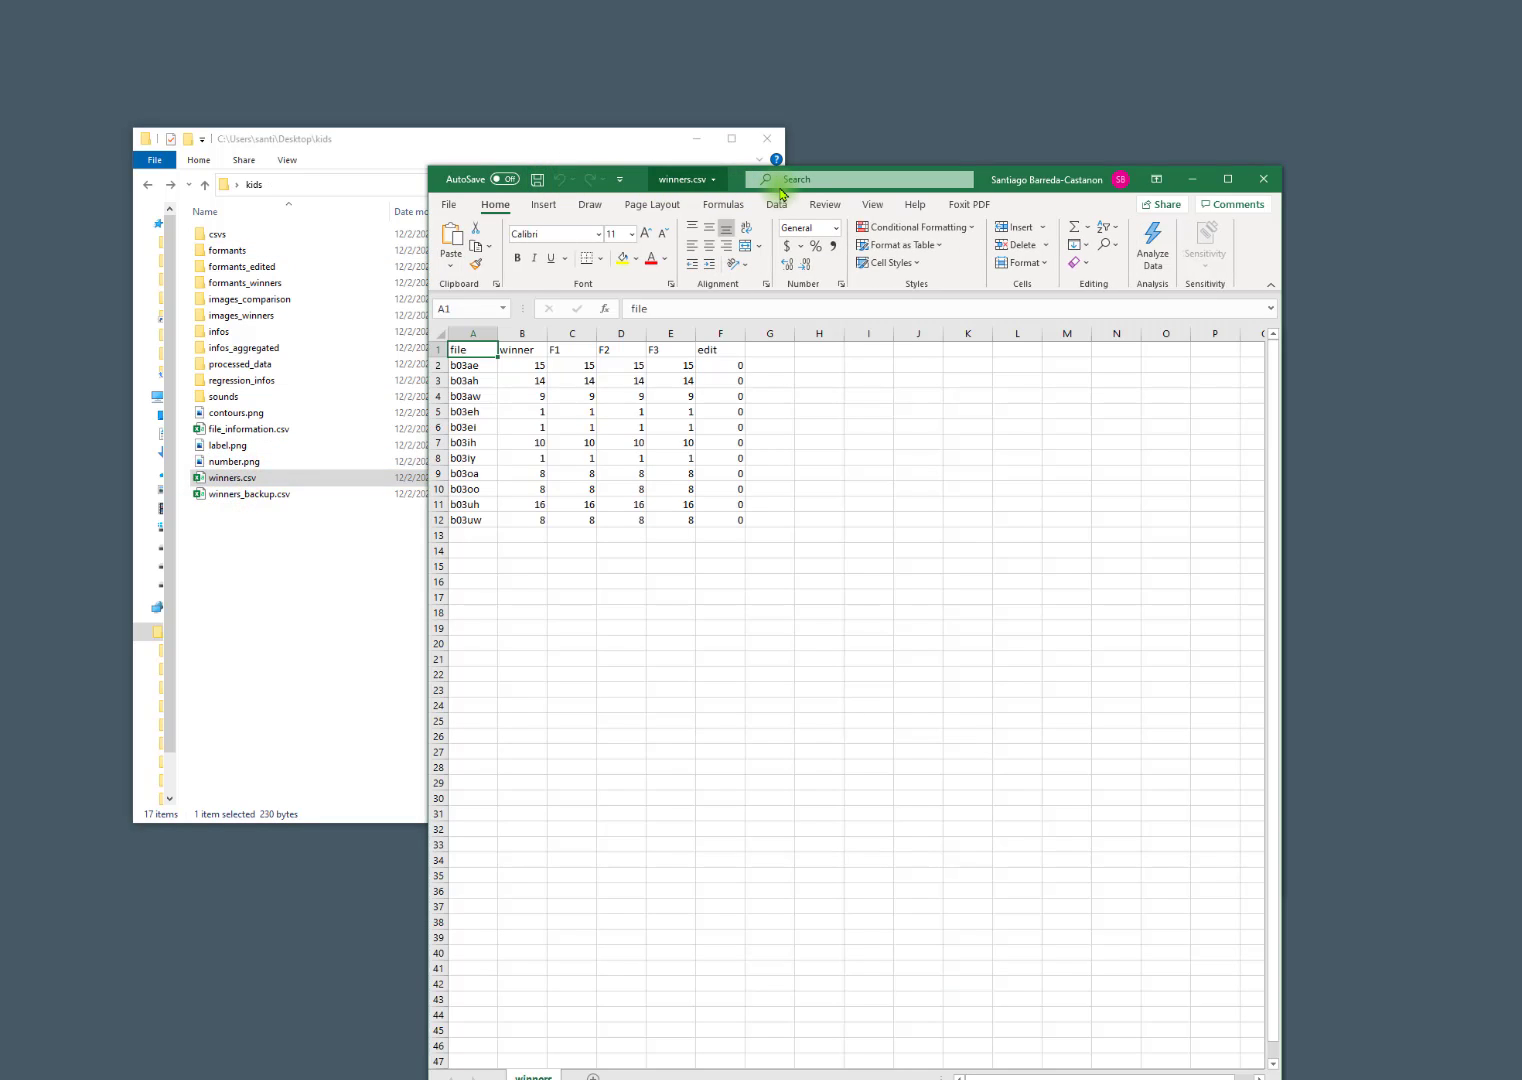
{"action": "left_click_drag", "start_coordinate": [1012, 173], "coordinate": [1209, 79]}
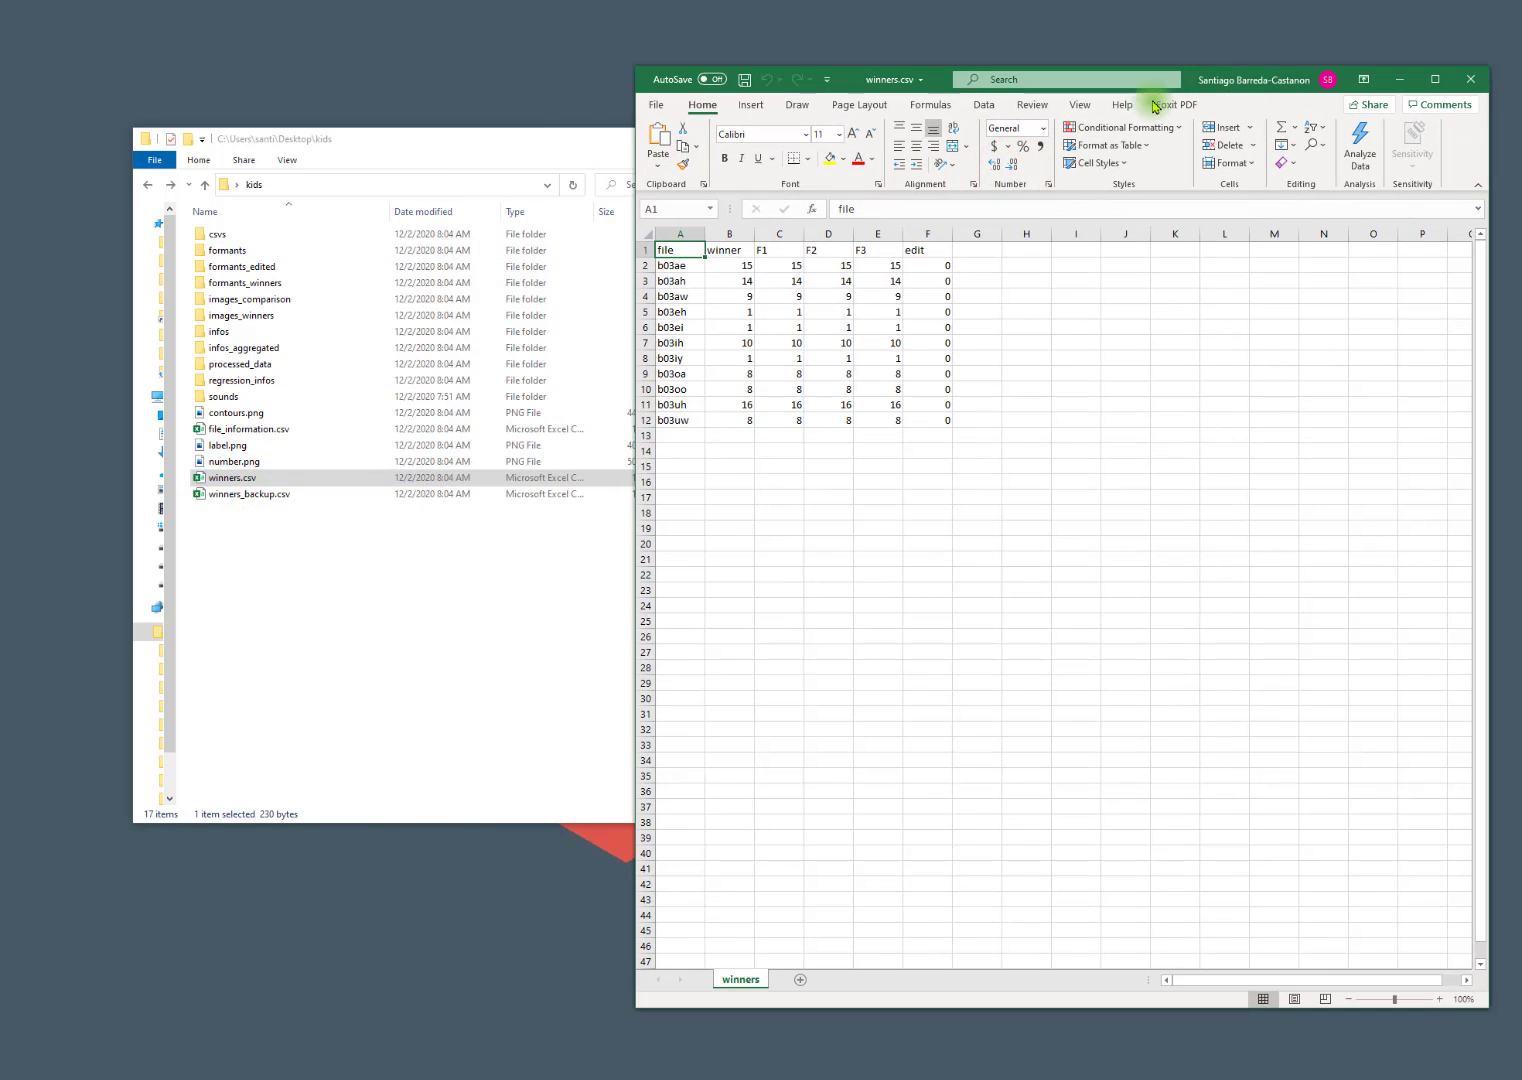
{"action": "left_click_drag", "start_coordinate": [633, 67], "coordinate": [815, 145]}
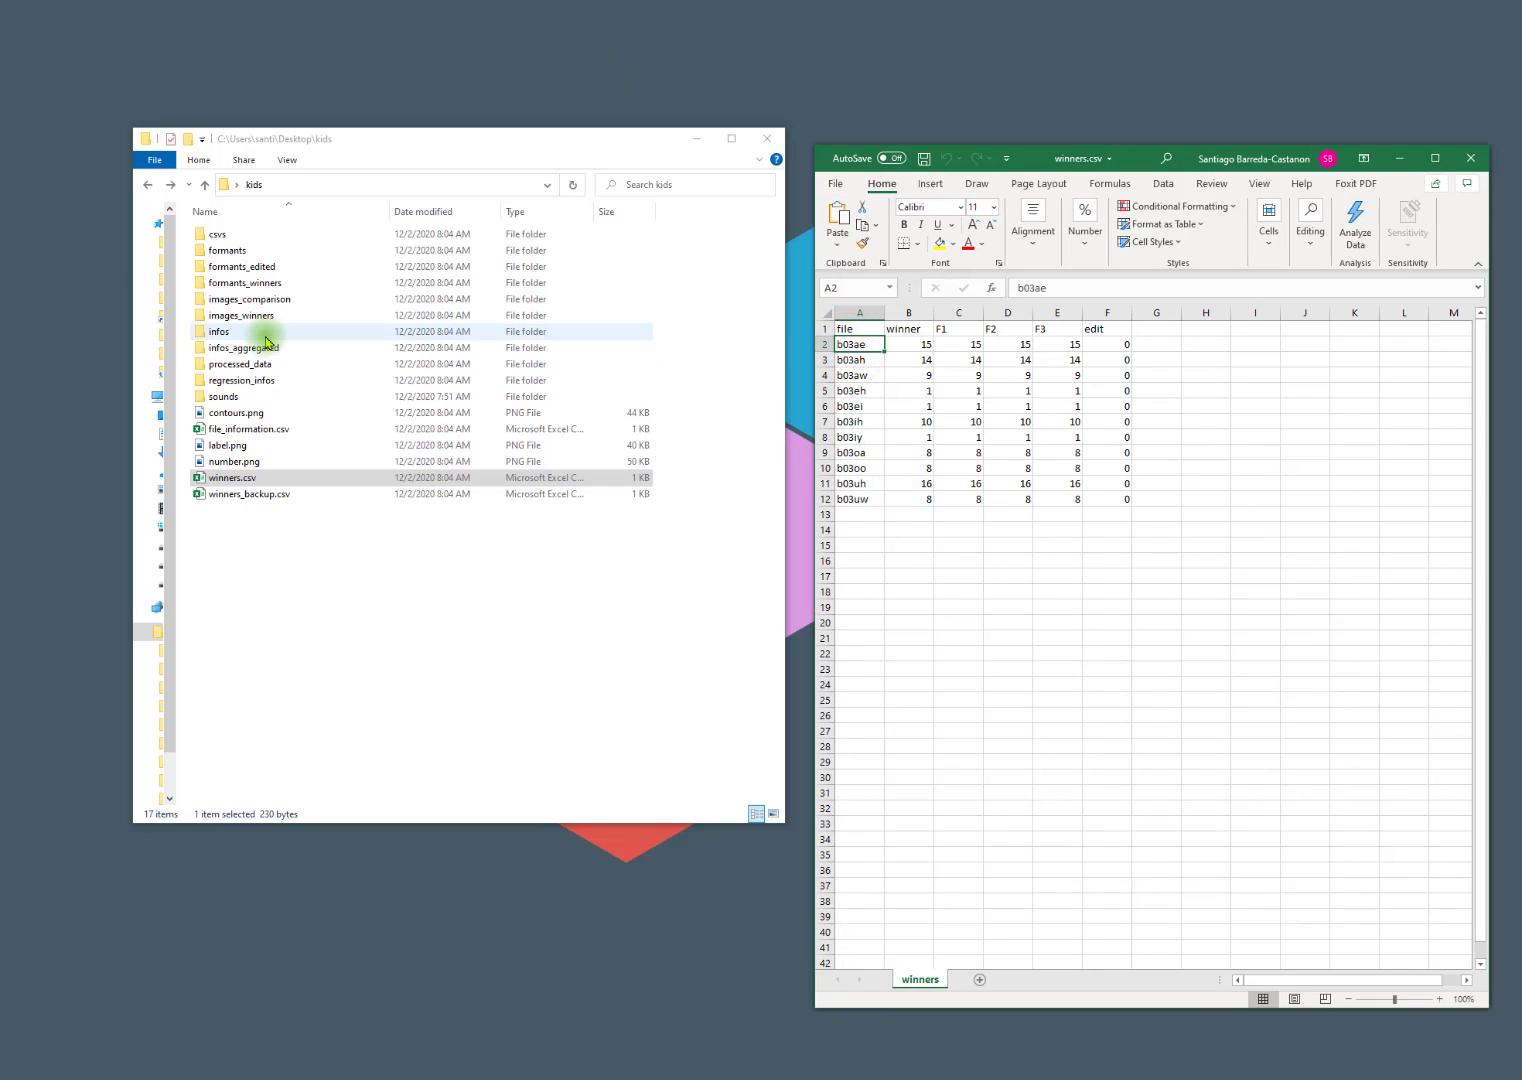
Open b03ae_comparison.png from the images_comparison folder and arrange it side by side with winners.csv.
{"action": "double_click", "coordinate": [228, 299]}
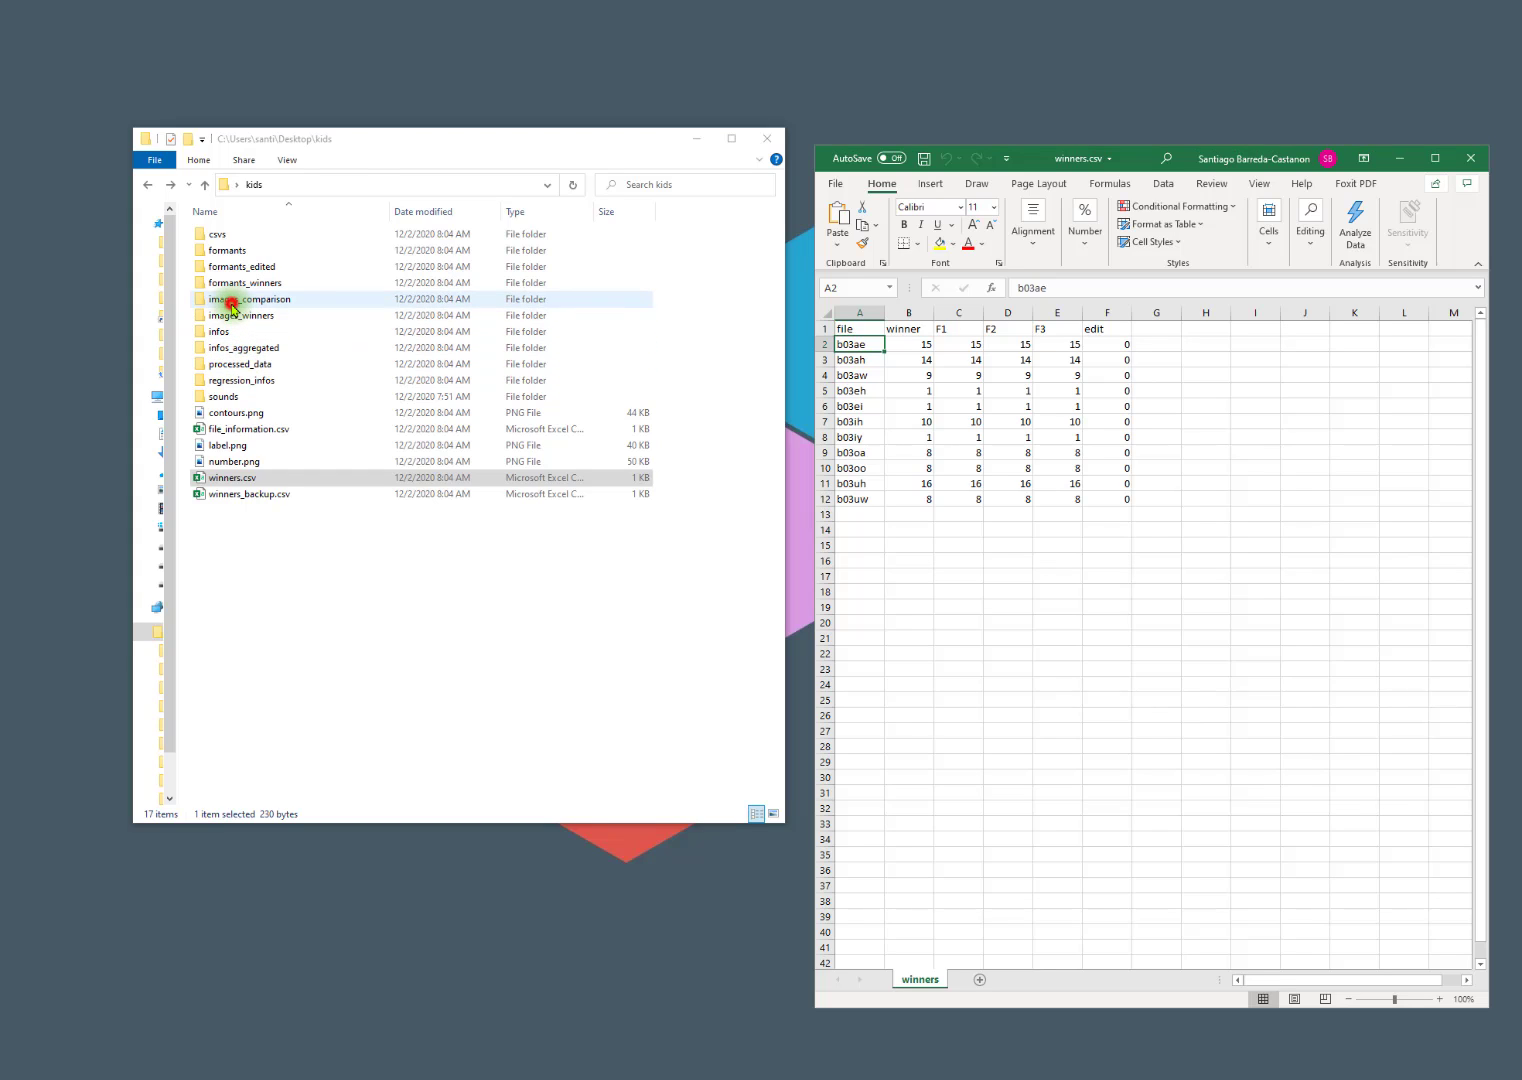
{"action": "double_click", "coordinate": [225, 288]}
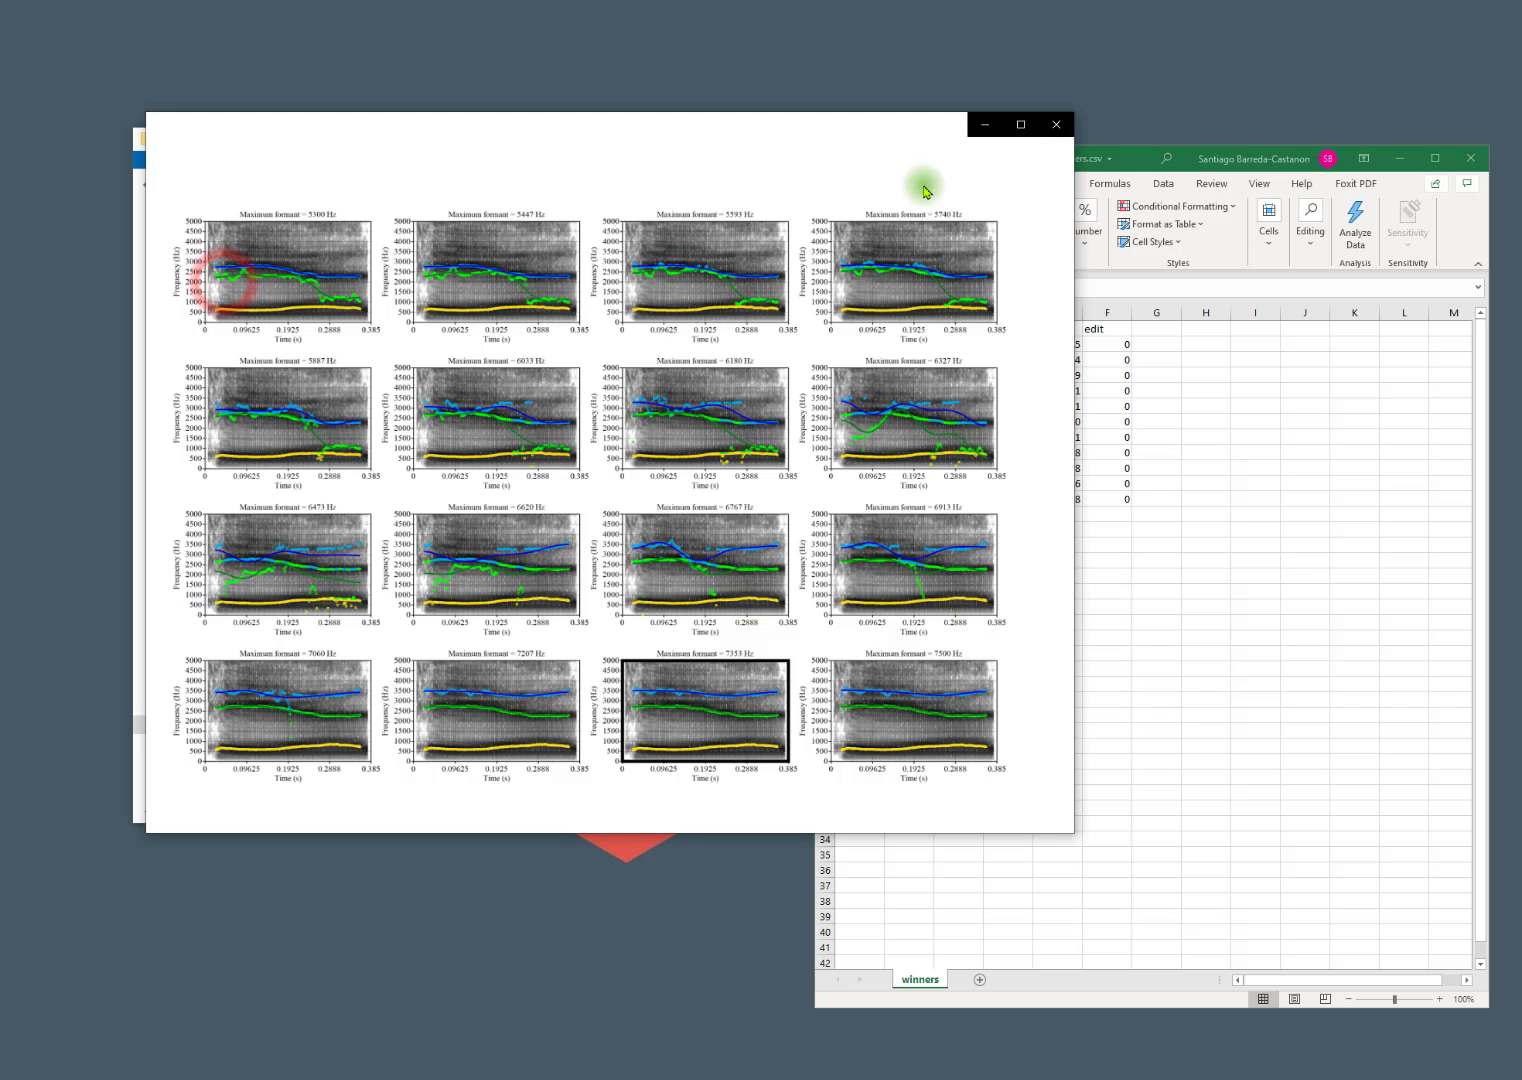
{"action": "left_click_drag", "start_coordinate": [1147, 158], "coordinate": [1146, 97]}
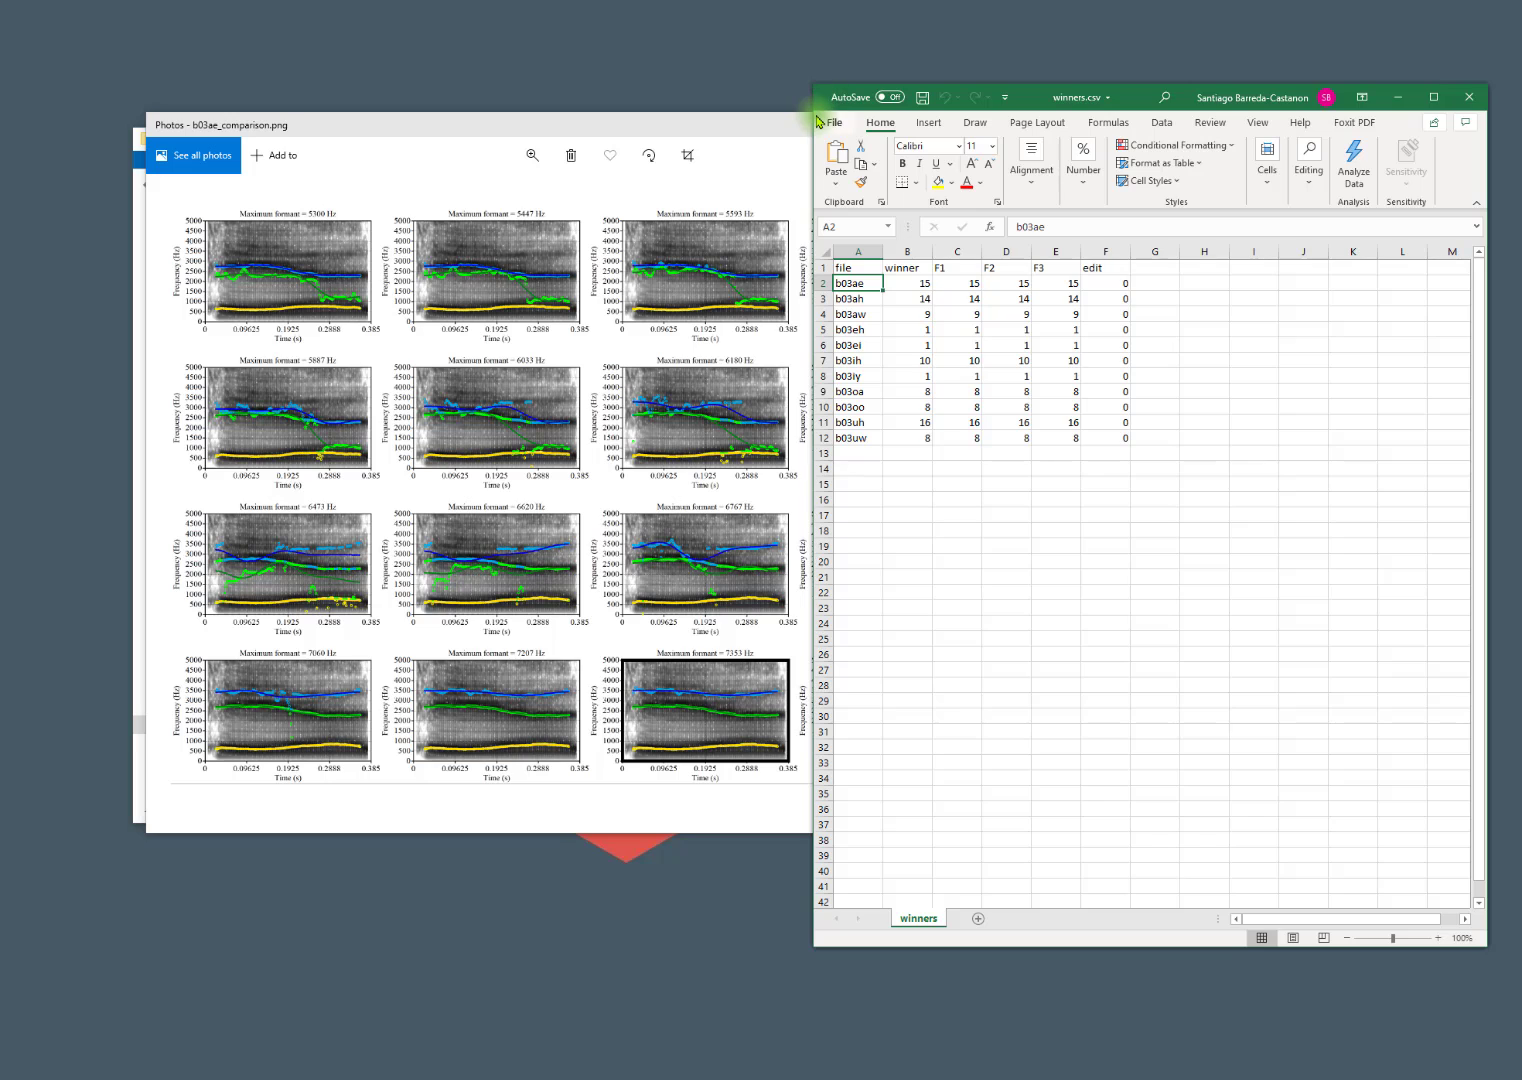
{"action": "left_click_drag", "start_coordinate": [812, 111], "coordinate": [724, 114]}
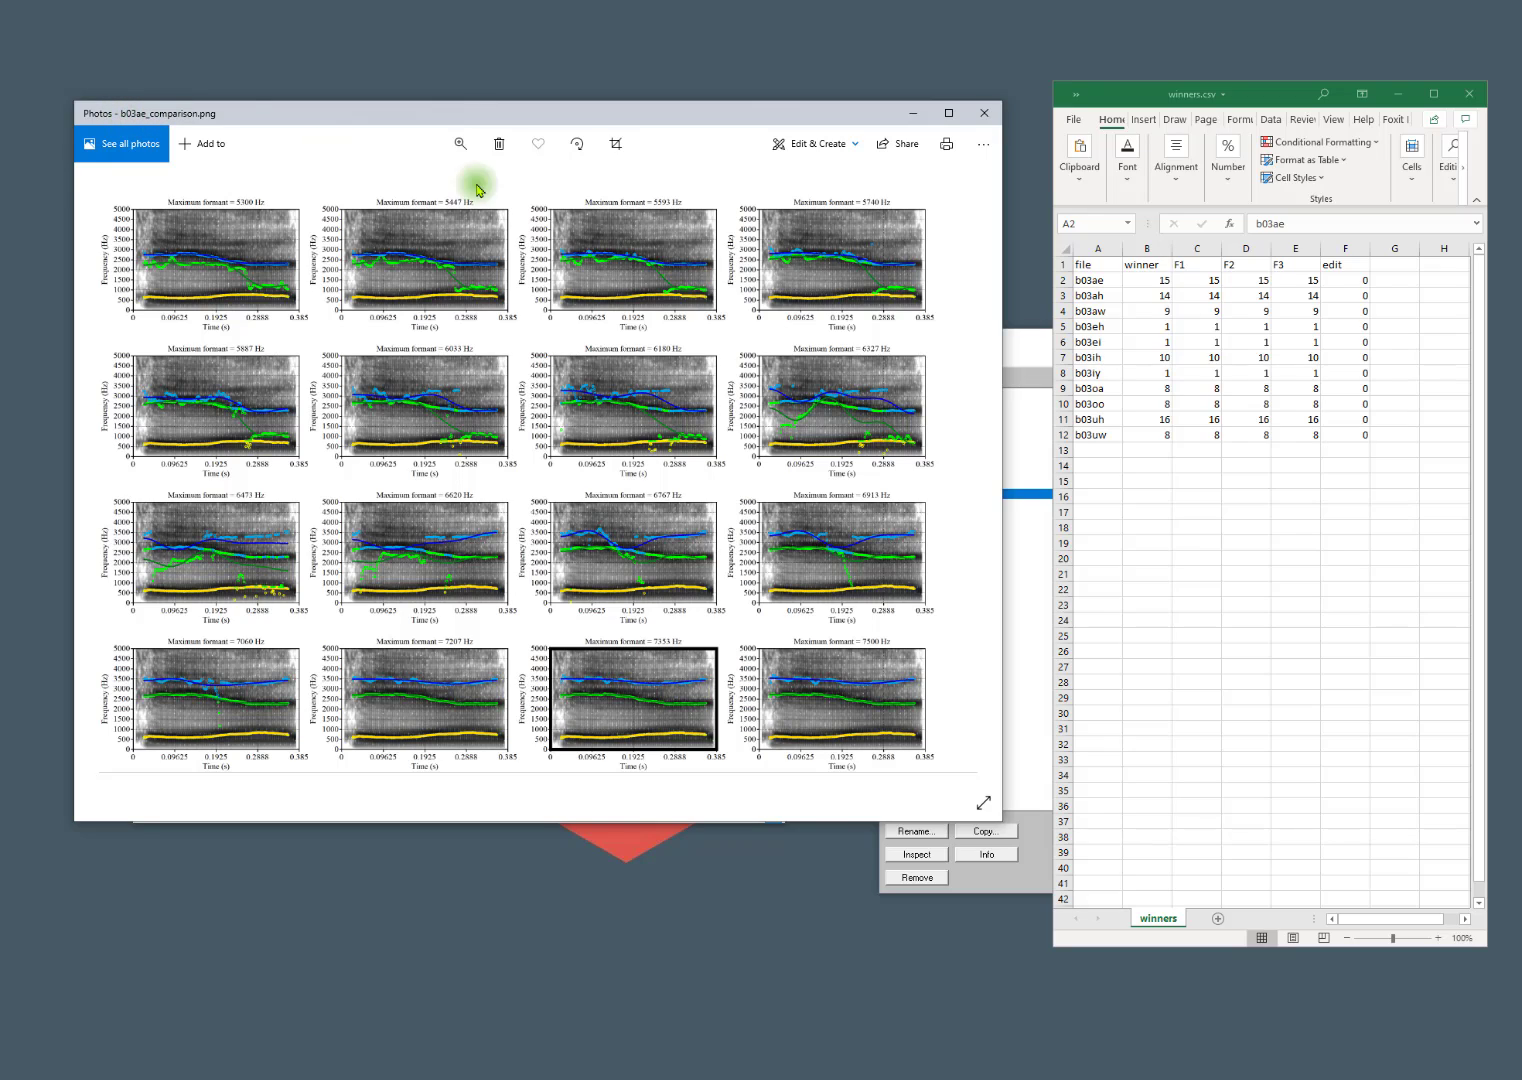
Check b03ae's winner, F1, F2 and F3 entries in winners.csv against its comparison image.
{"action": "left_click", "coordinate": [1094, 280]}
{"action": "left_click", "coordinate": [1147, 283]}
{"action": "left_click_drag", "start_coordinate": [1147, 283], "coordinate": [1296, 280]}
{"action": "left_click", "coordinate": [684, 162]}
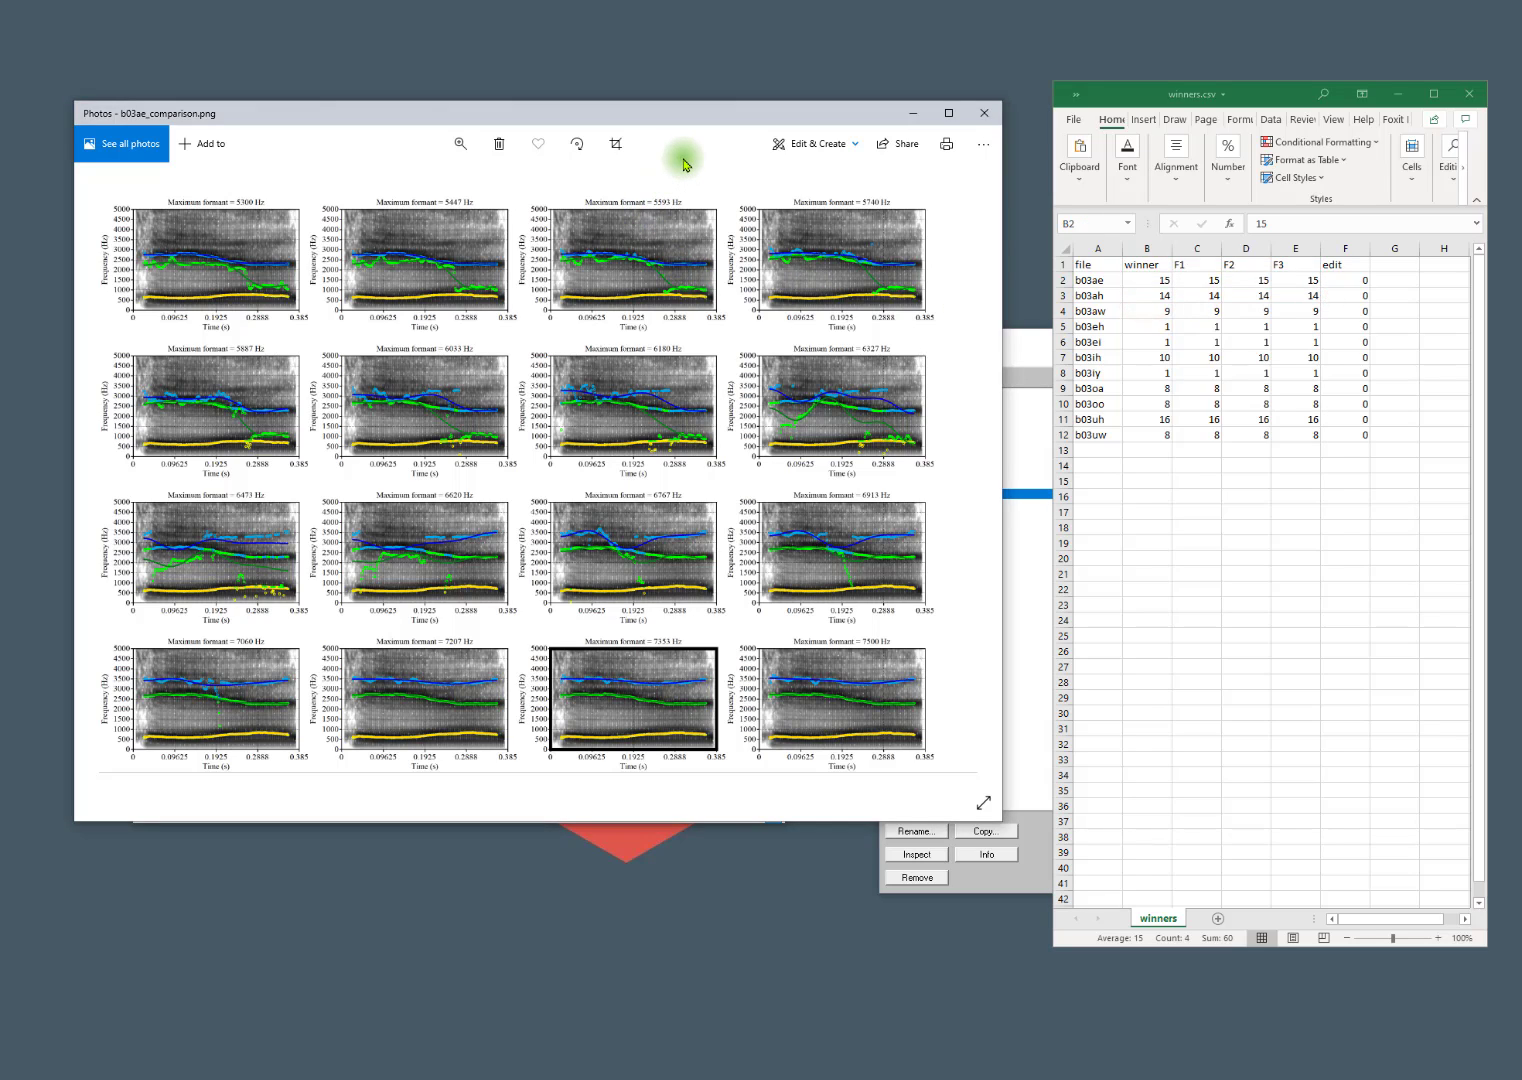
Page through the comparison images to b03eh_comparison.png.
{"action": "key", "text": "Right"}
{"action": "key", "text": "Right"}
{"action": "key", "text": "Right"}
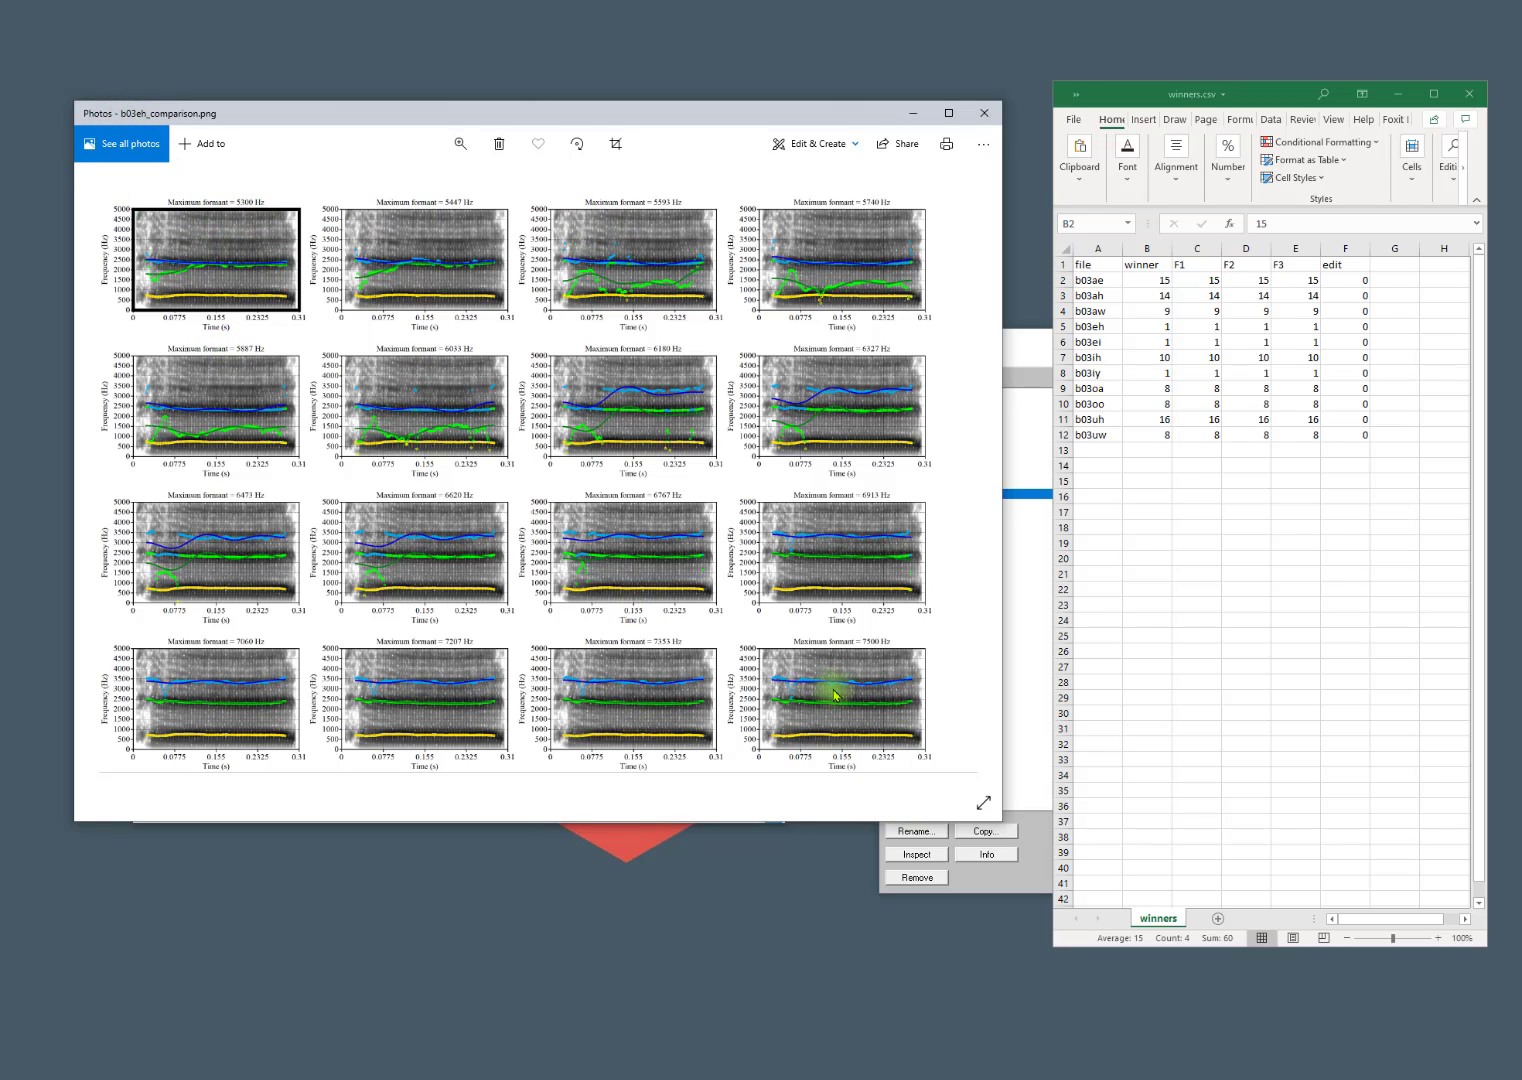
Set the winner, F1, F2 and F3 values of b03eh to 16 in winners.csv and save the file.
{"action": "left_click", "coordinate": [1150, 326]}
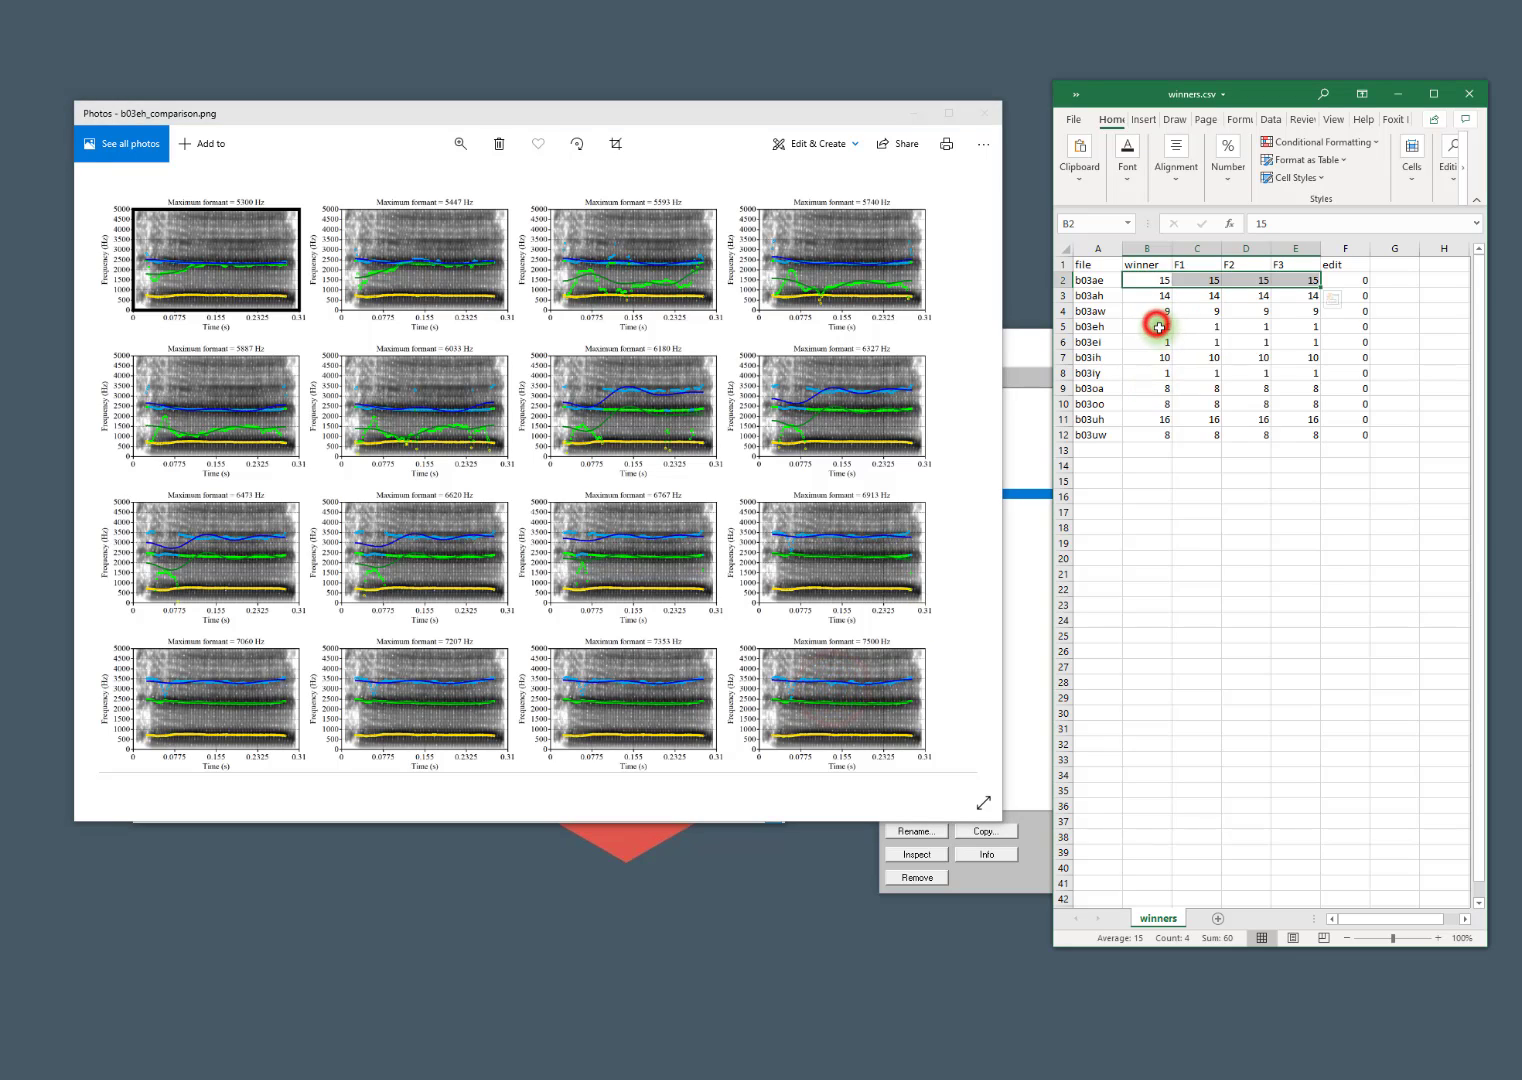
{"action": "type", "text": "16"}
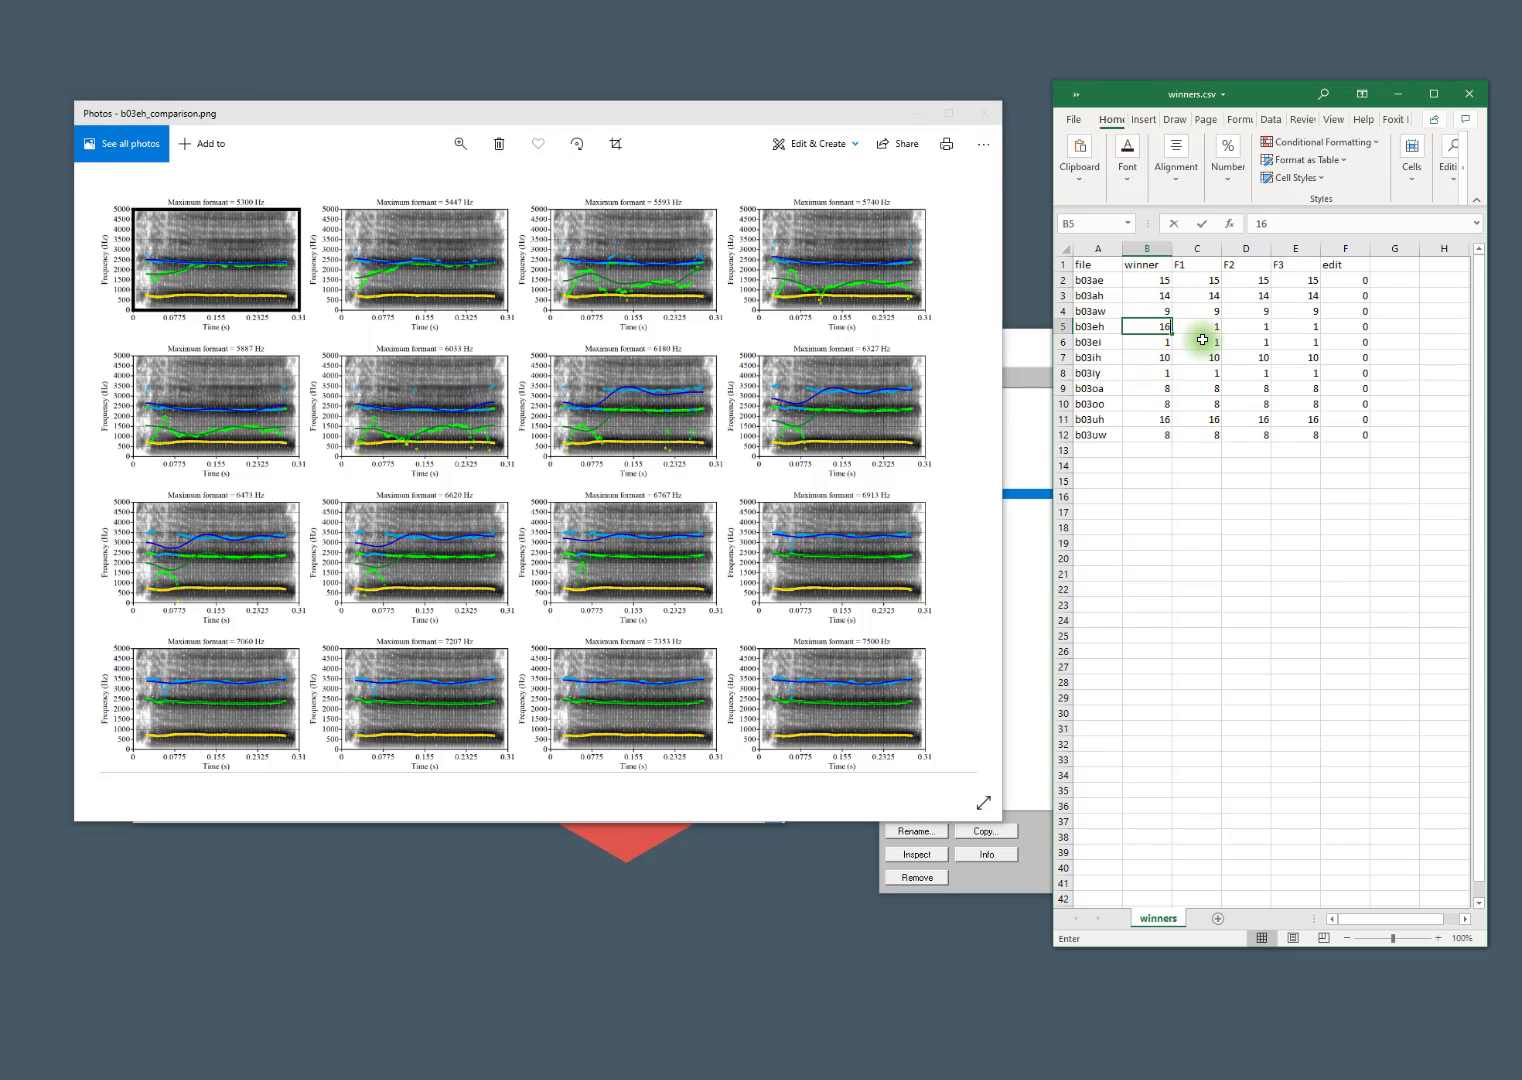
{"action": "key", "text": "Tab"}
{"action": "type", "text": "16"}
{"action": "key", "text": "Tab"}
{"action": "type", "text": "16"}
{"action": "key", "text": "Tab"}
{"action": "type", "text": "16"}
{"action": "key", "text": "ctrl+s"}
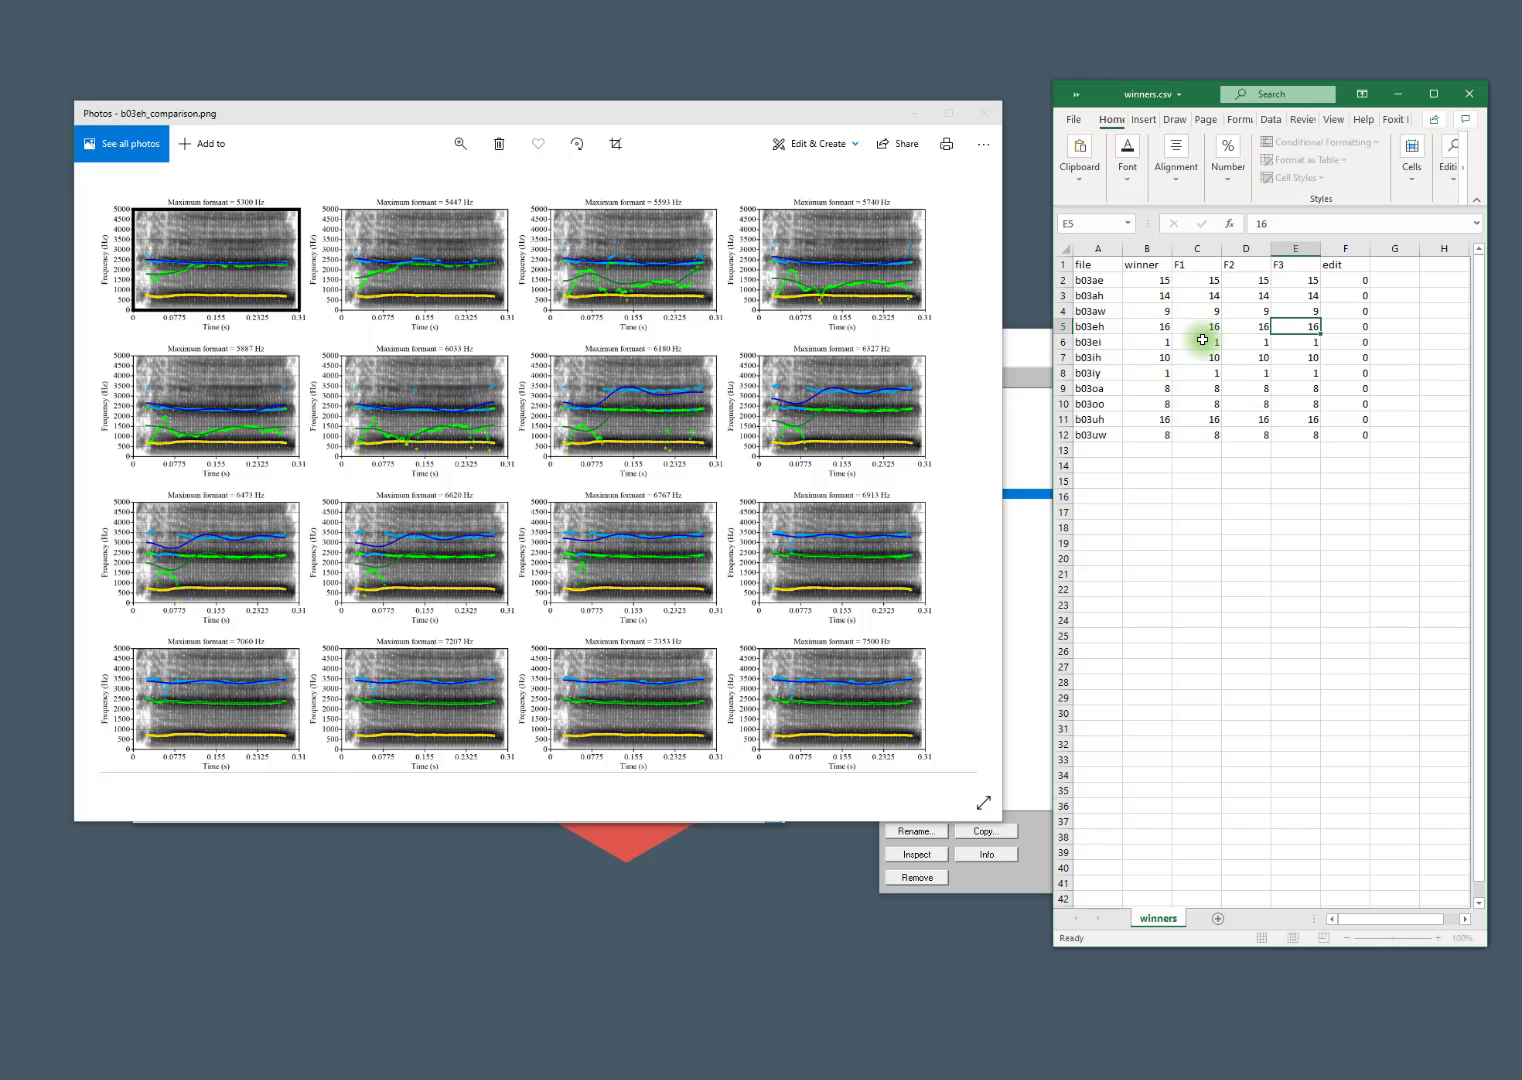
{"action": "left_click", "coordinate": [1202, 341]}
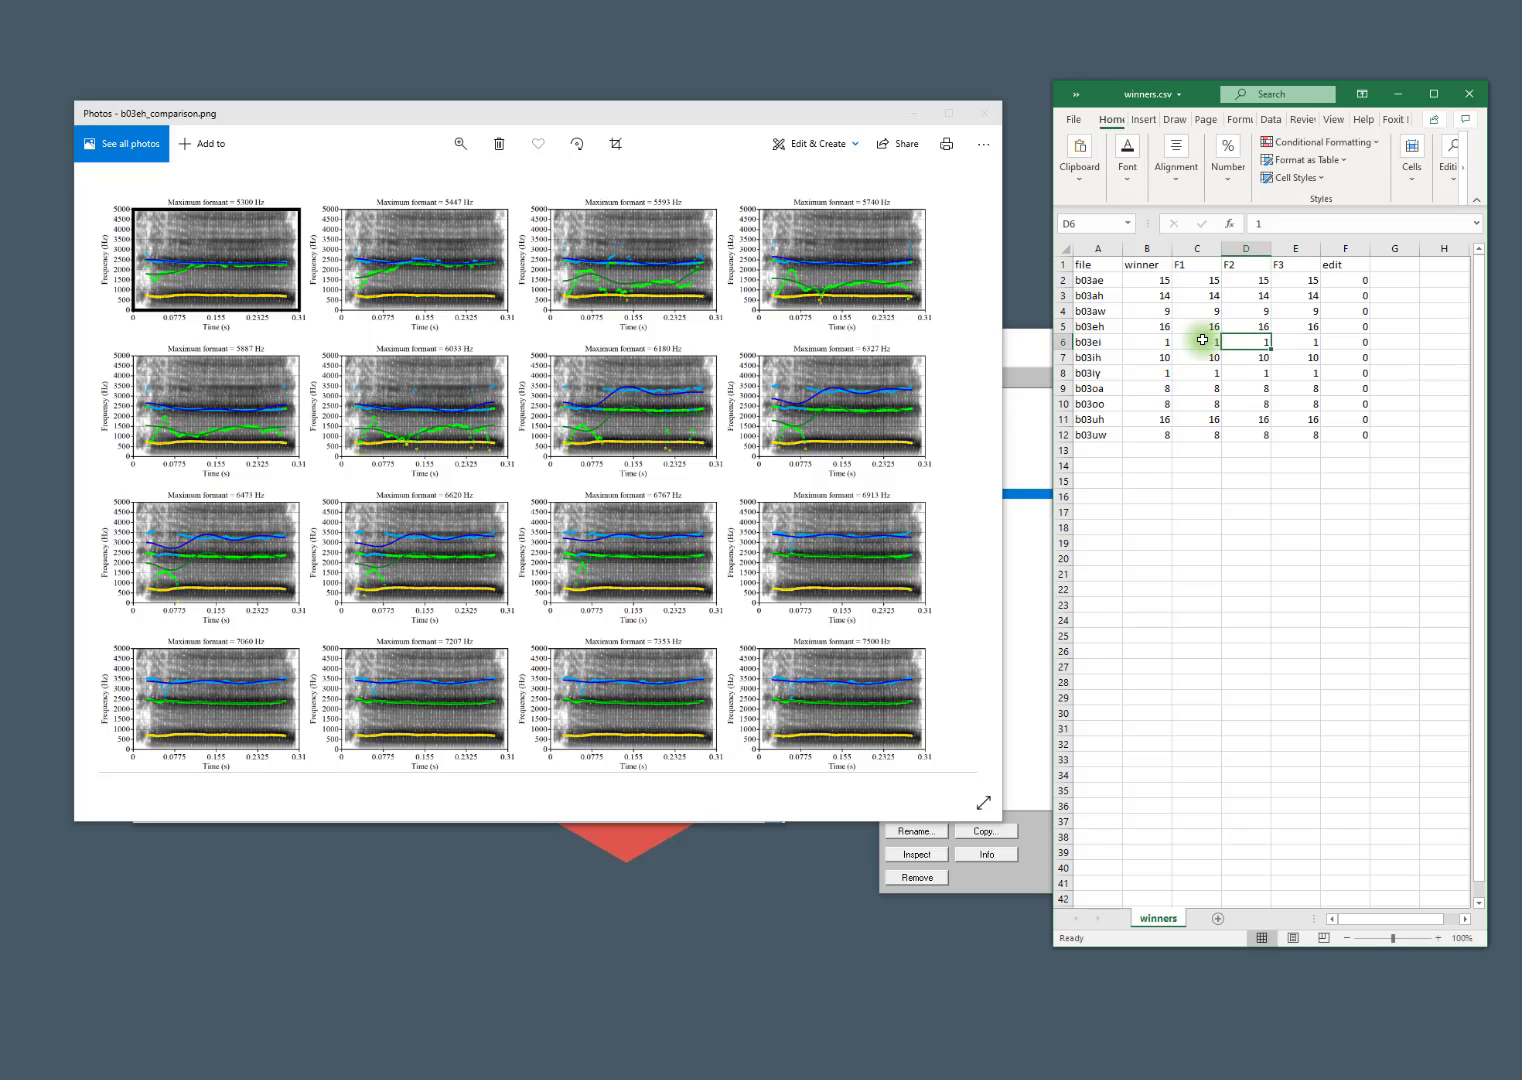
{"action": "left_click", "coordinate": [1192, 262]}
{"action": "left_click", "coordinate": [1248, 264]}
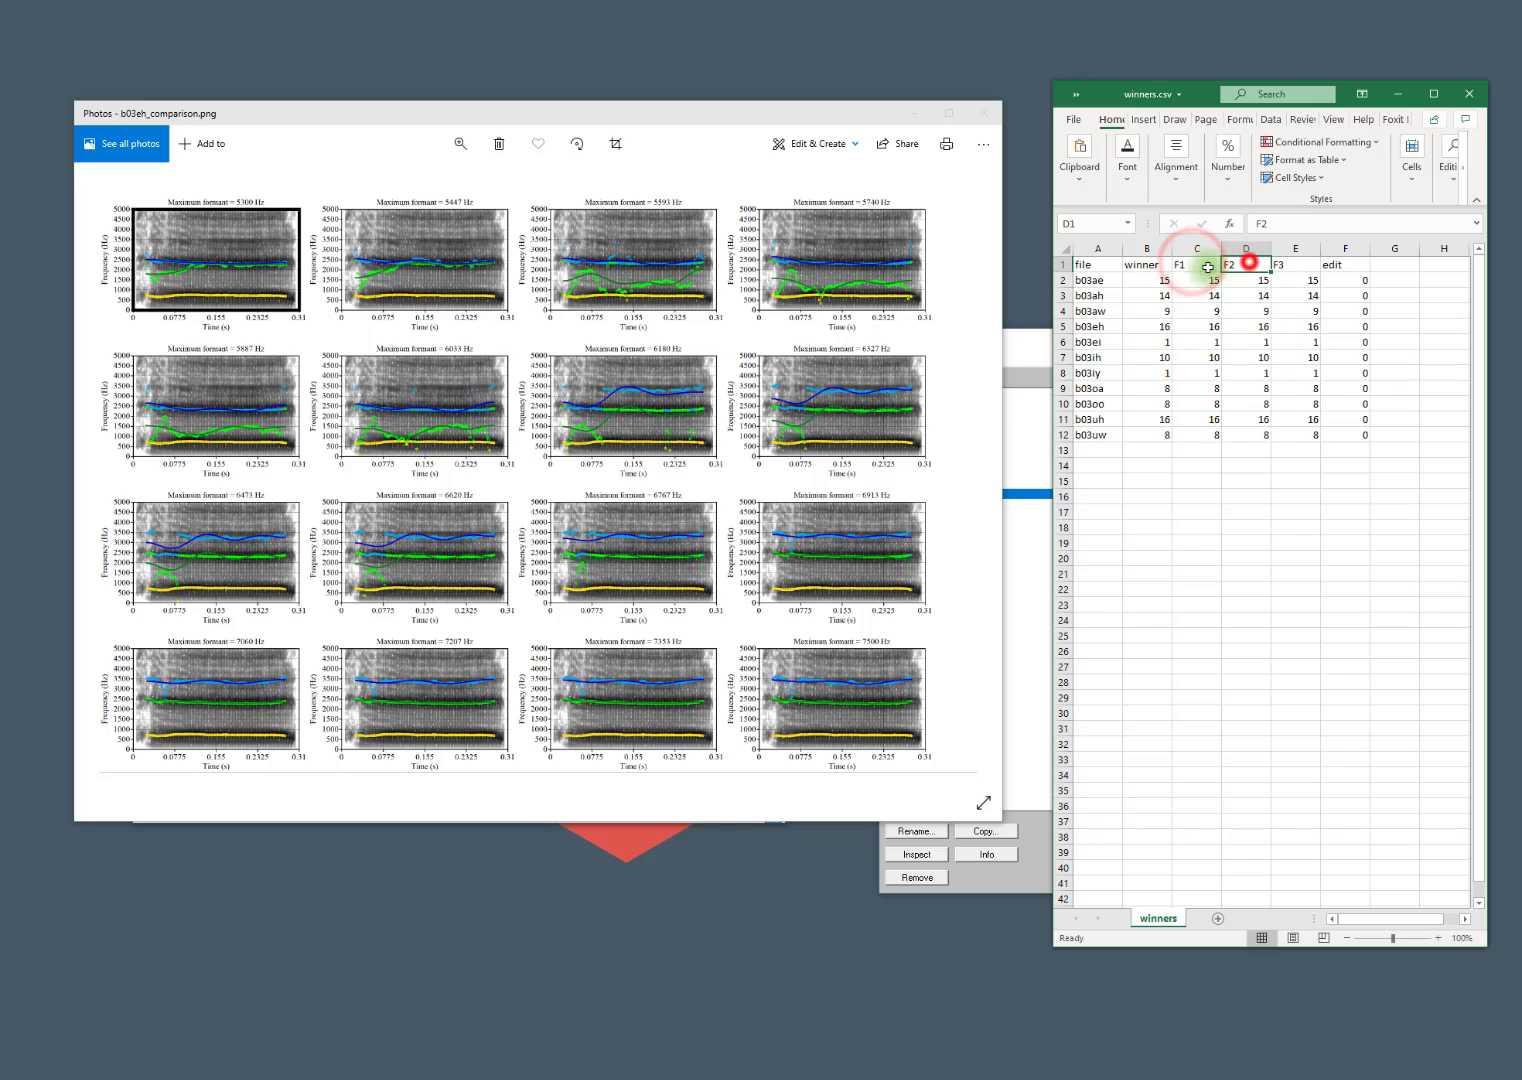
{"action": "left_click", "coordinate": [1278, 266]}
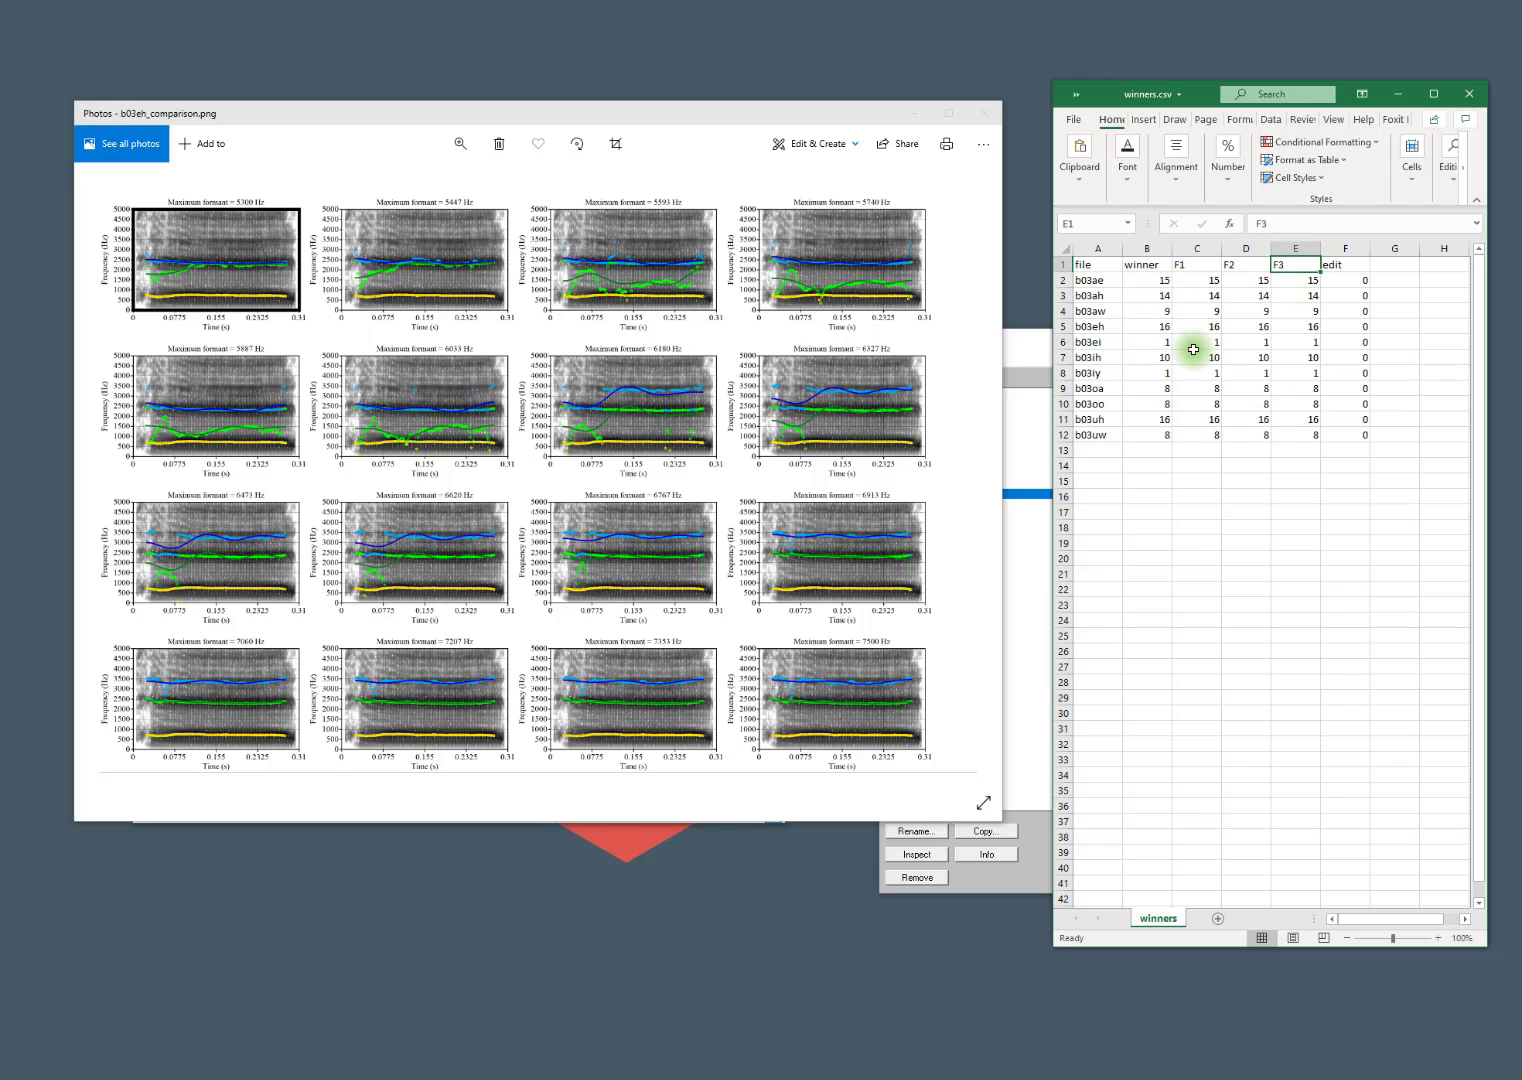
{"action": "left_click", "coordinate": [1157, 327]}
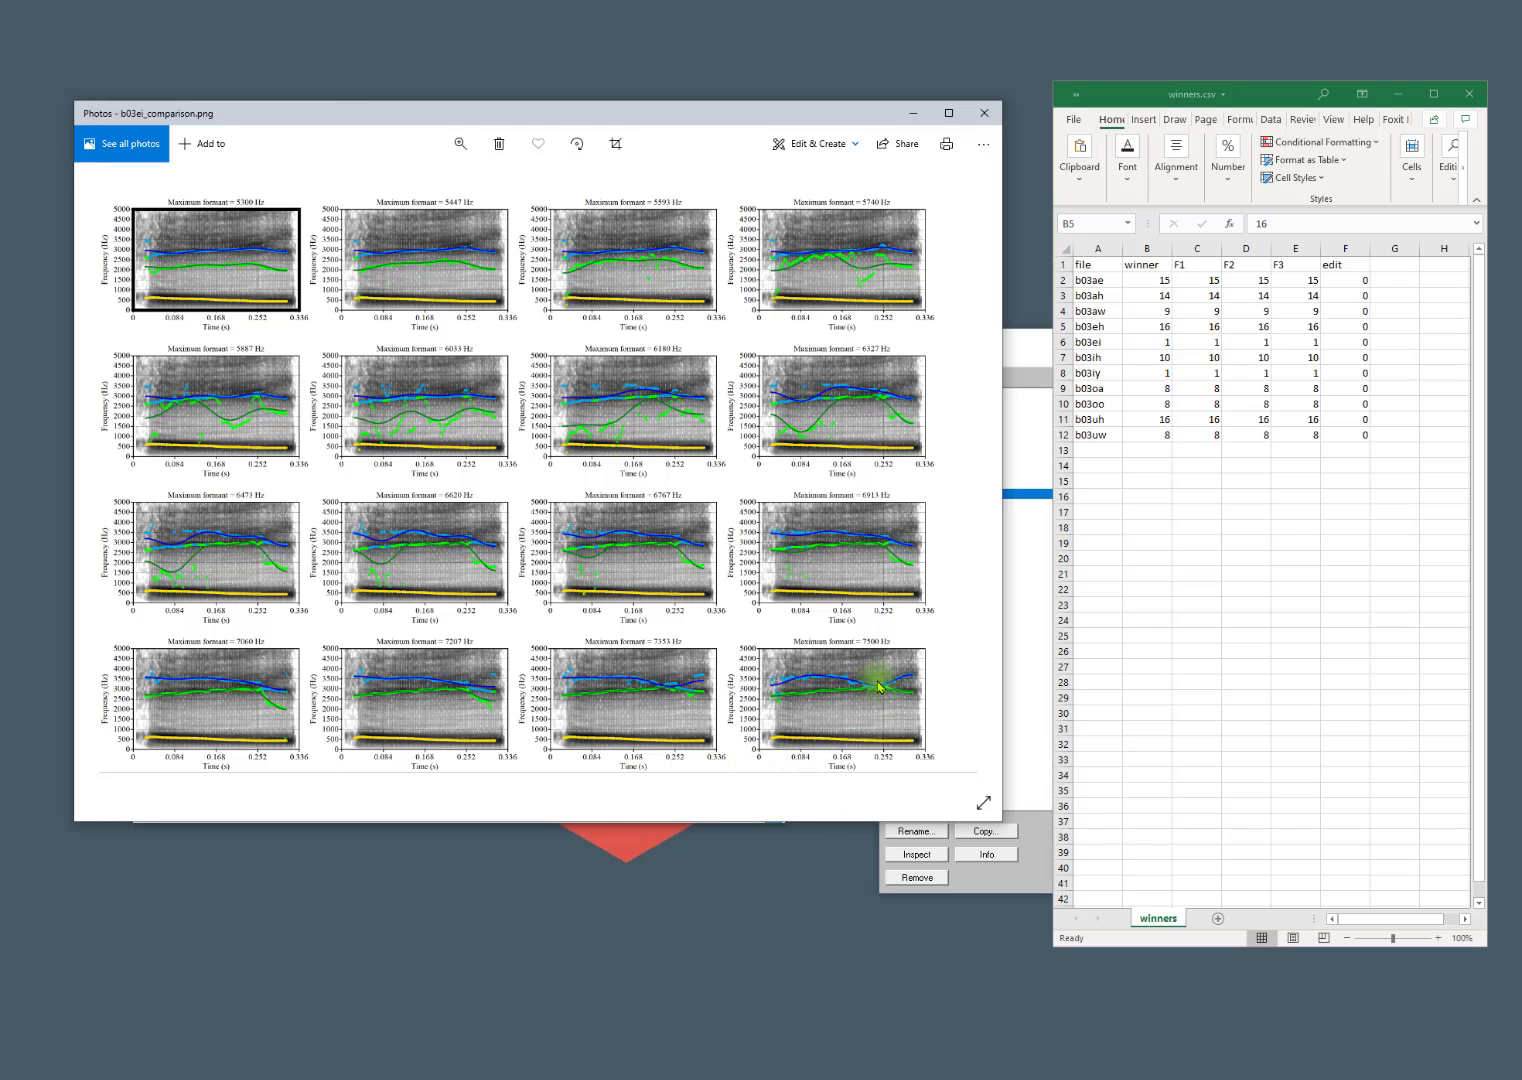
Set the winner, F1, F2 and F3 values of b03ei to 16 in winners.csv.
{"action": "left_click", "coordinate": [1161, 341]}
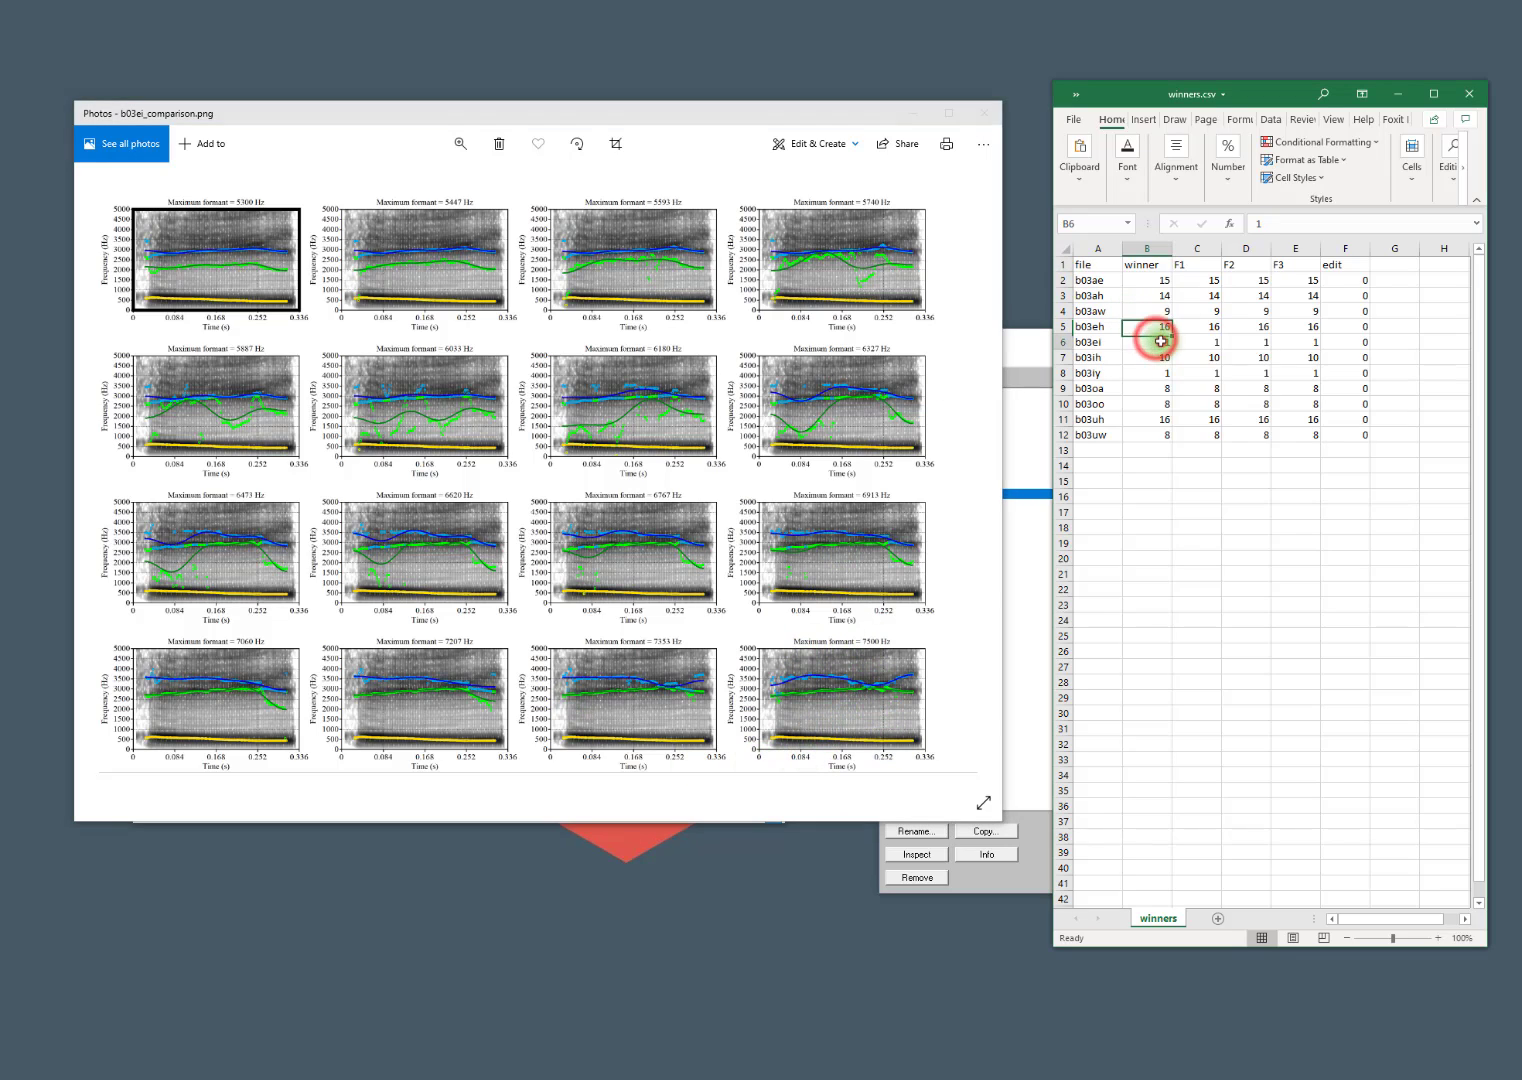
{"action": "type", "text": "16"}
{"action": "key", "text": "Return"}
{"action": "key", "text": "Up"}
{"action": "key", "text": "ctrl+c"}
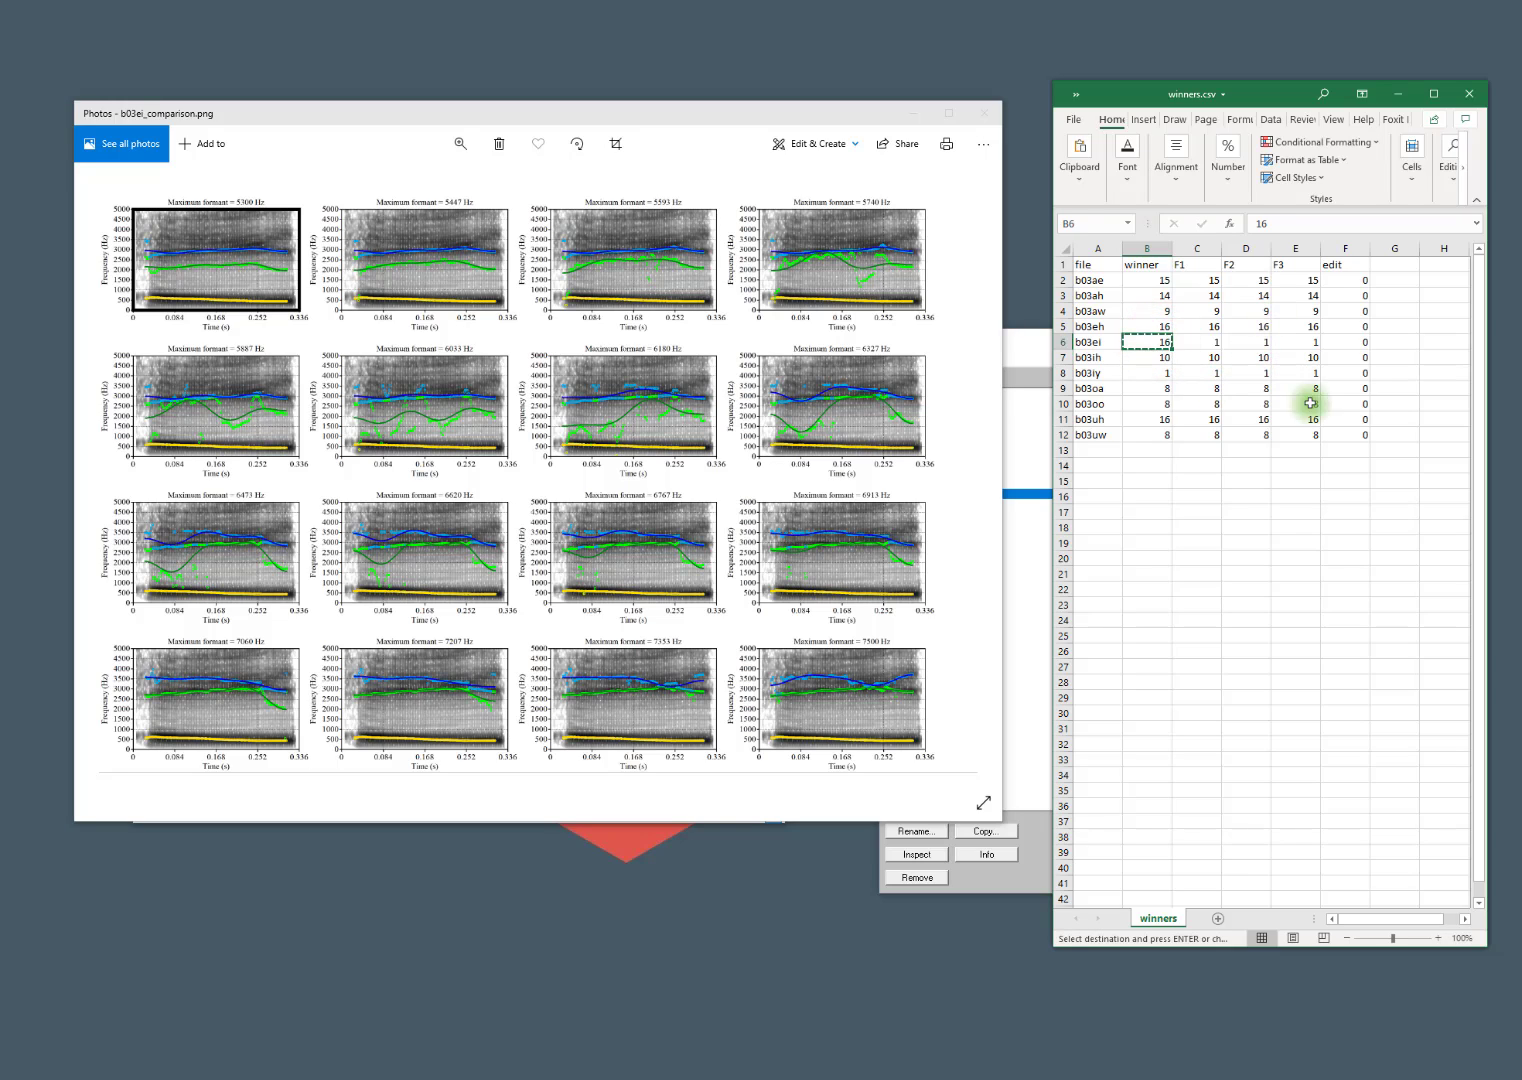
{"action": "key", "text": "Right"}
{"action": "key", "text": "ctrl+v"}
{"action": "key", "text": "Right"}
{"action": "key", "text": "ctrl+v"}
Page through the comparison images to b03iy_comparison.png.
{"action": "key", "text": "Right"}
{"action": "key", "text": "ctrl+v"}
{"action": "key", "text": "Down"}
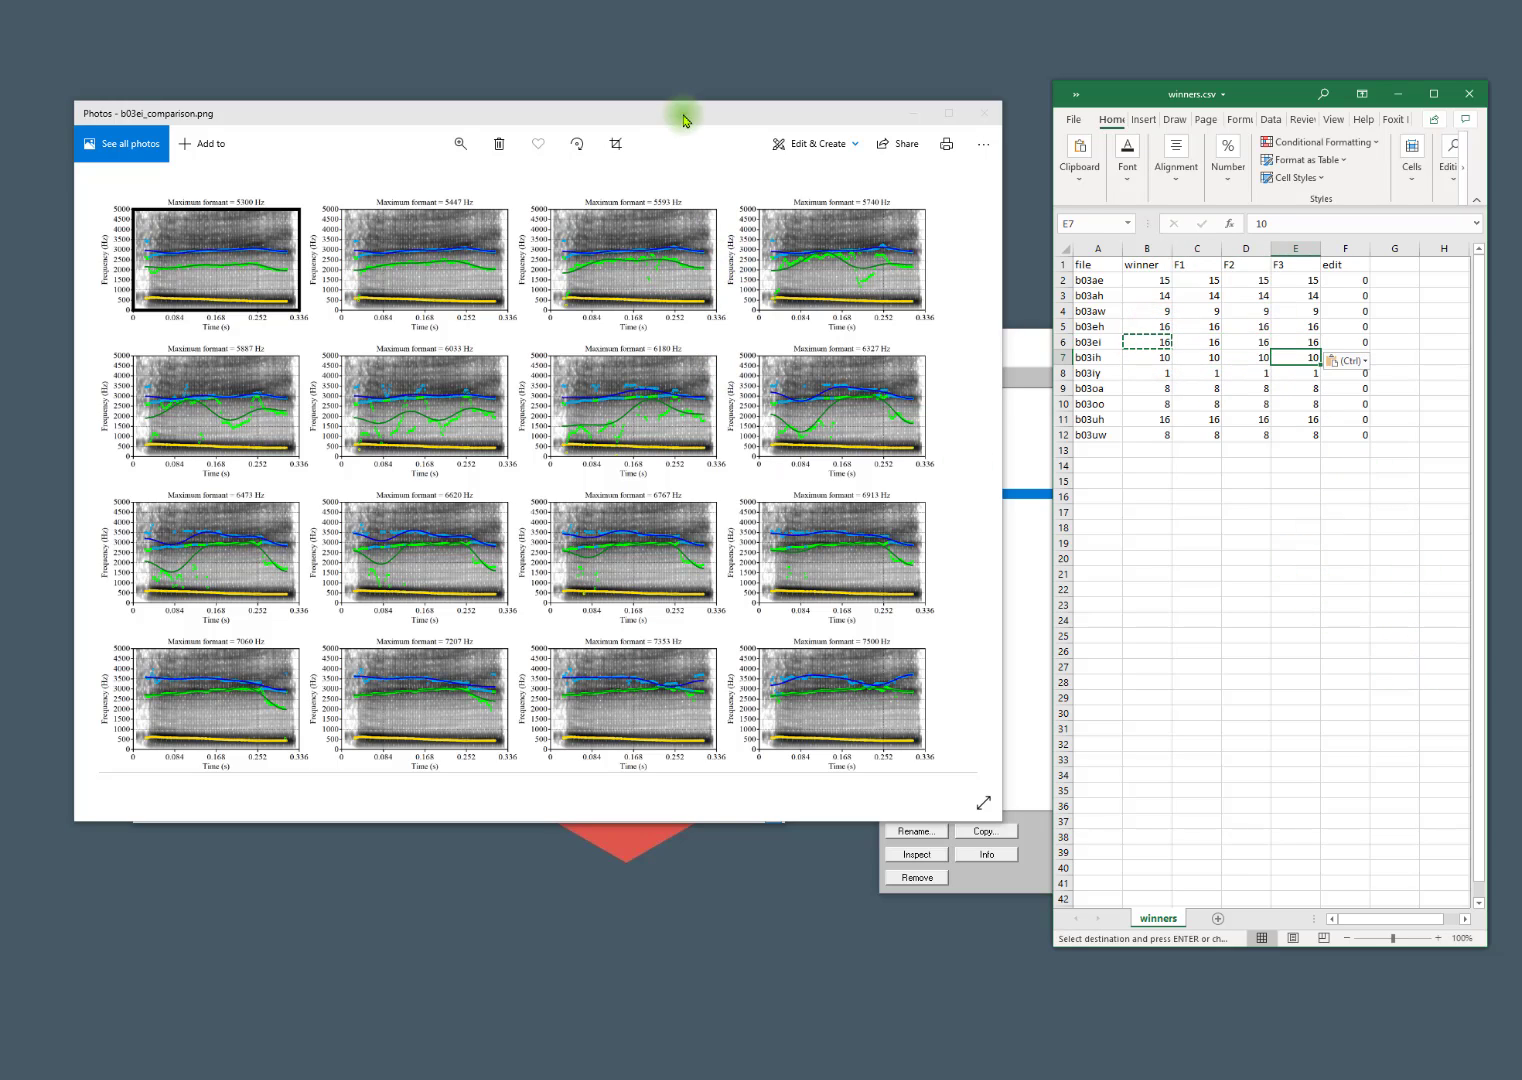
{"action": "left_click", "coordinate": [700, 196]}
{"action": "key", "text": "Right"}
{"action": "key", "text": "Right"}
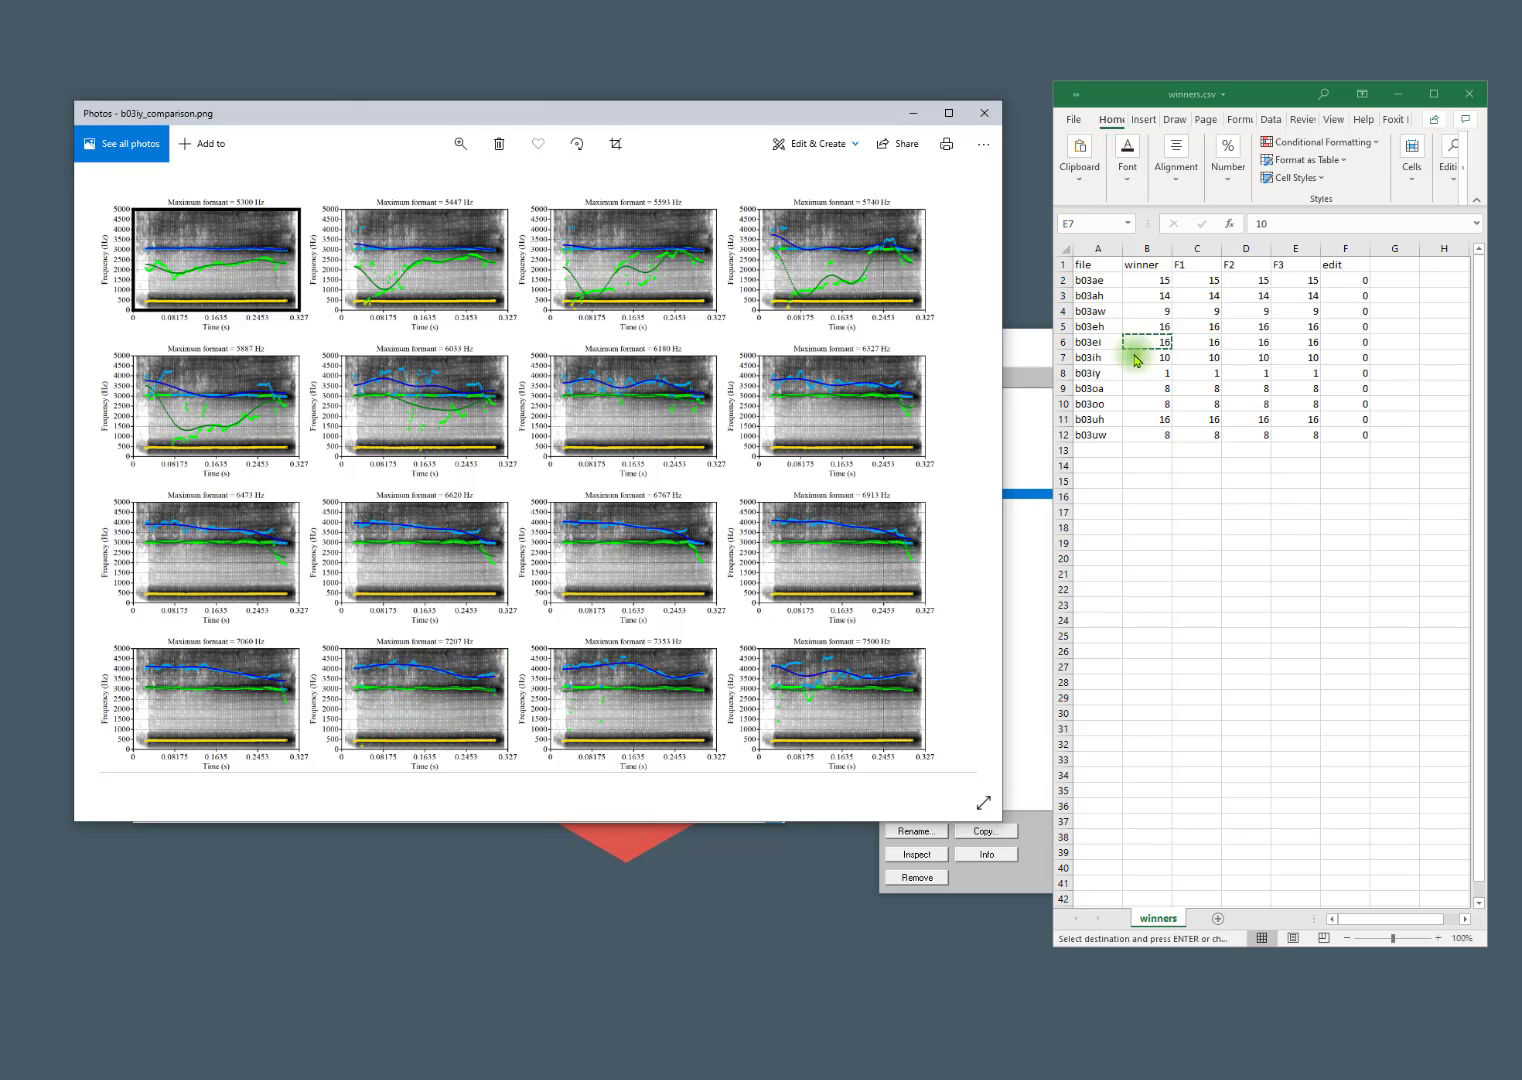
Set the winner, F1, F2 and F3 values of b03iy to 14 in winners.csv.
{"action": "left_click", "coordinate": [1158, 377]}
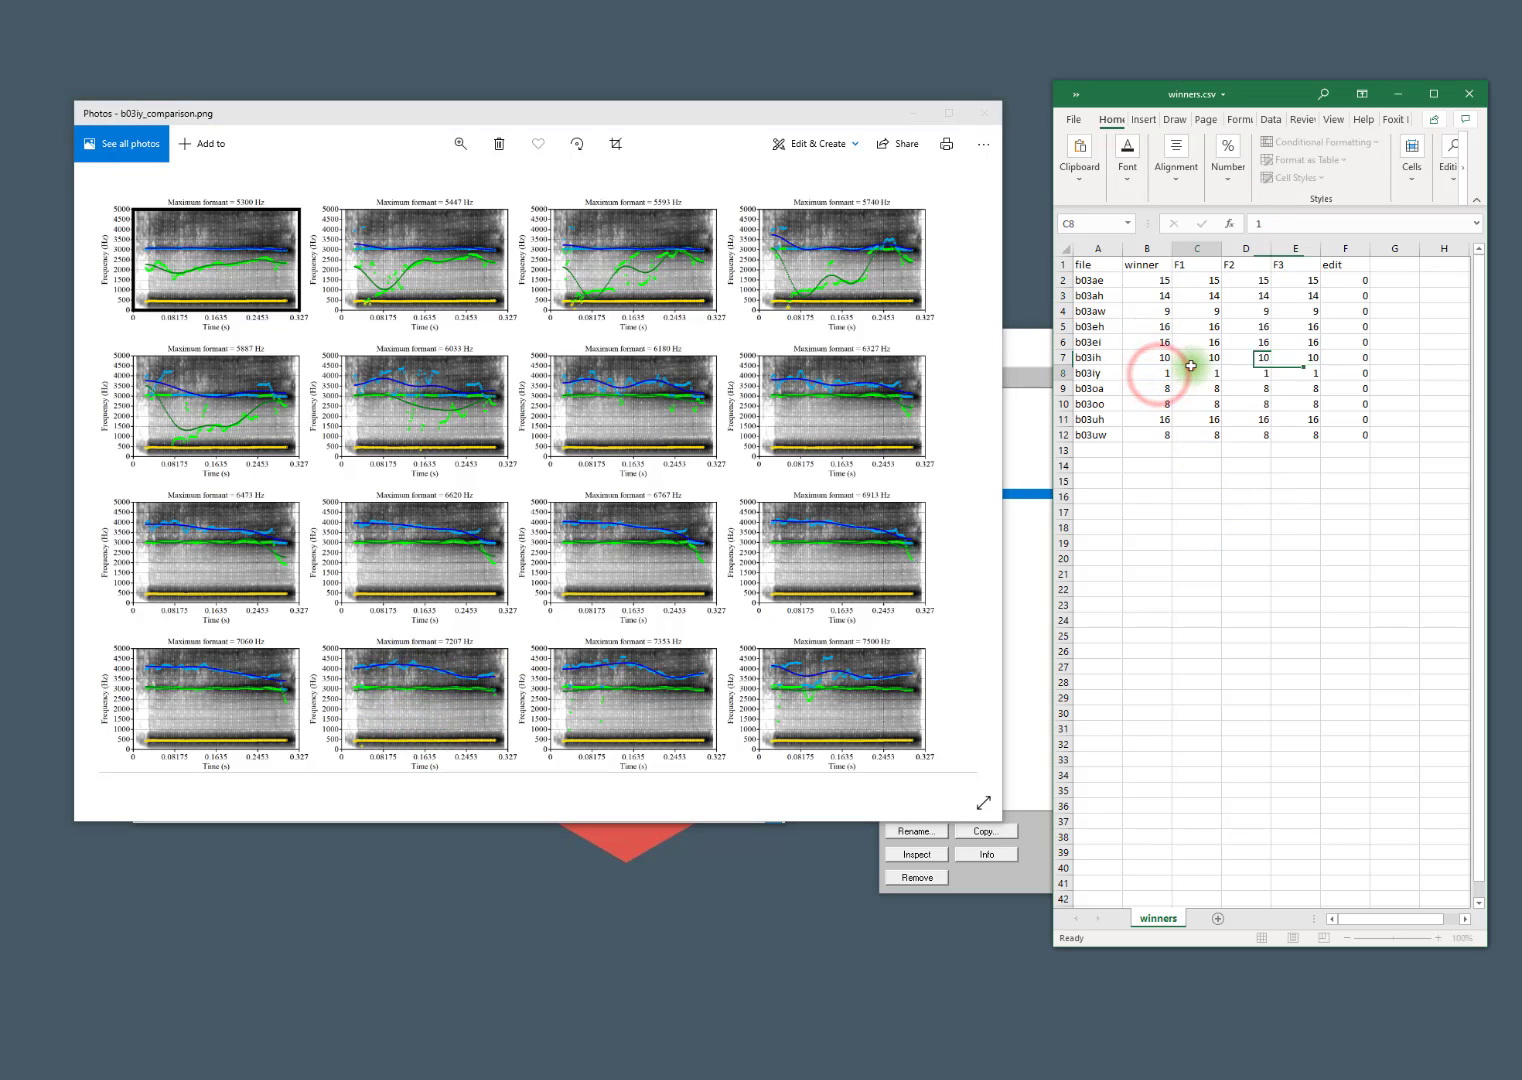
{"action": "type", "text": "14"}
{"action": "key", "text": "Return"}
{"action": "key", "text": "Up"}
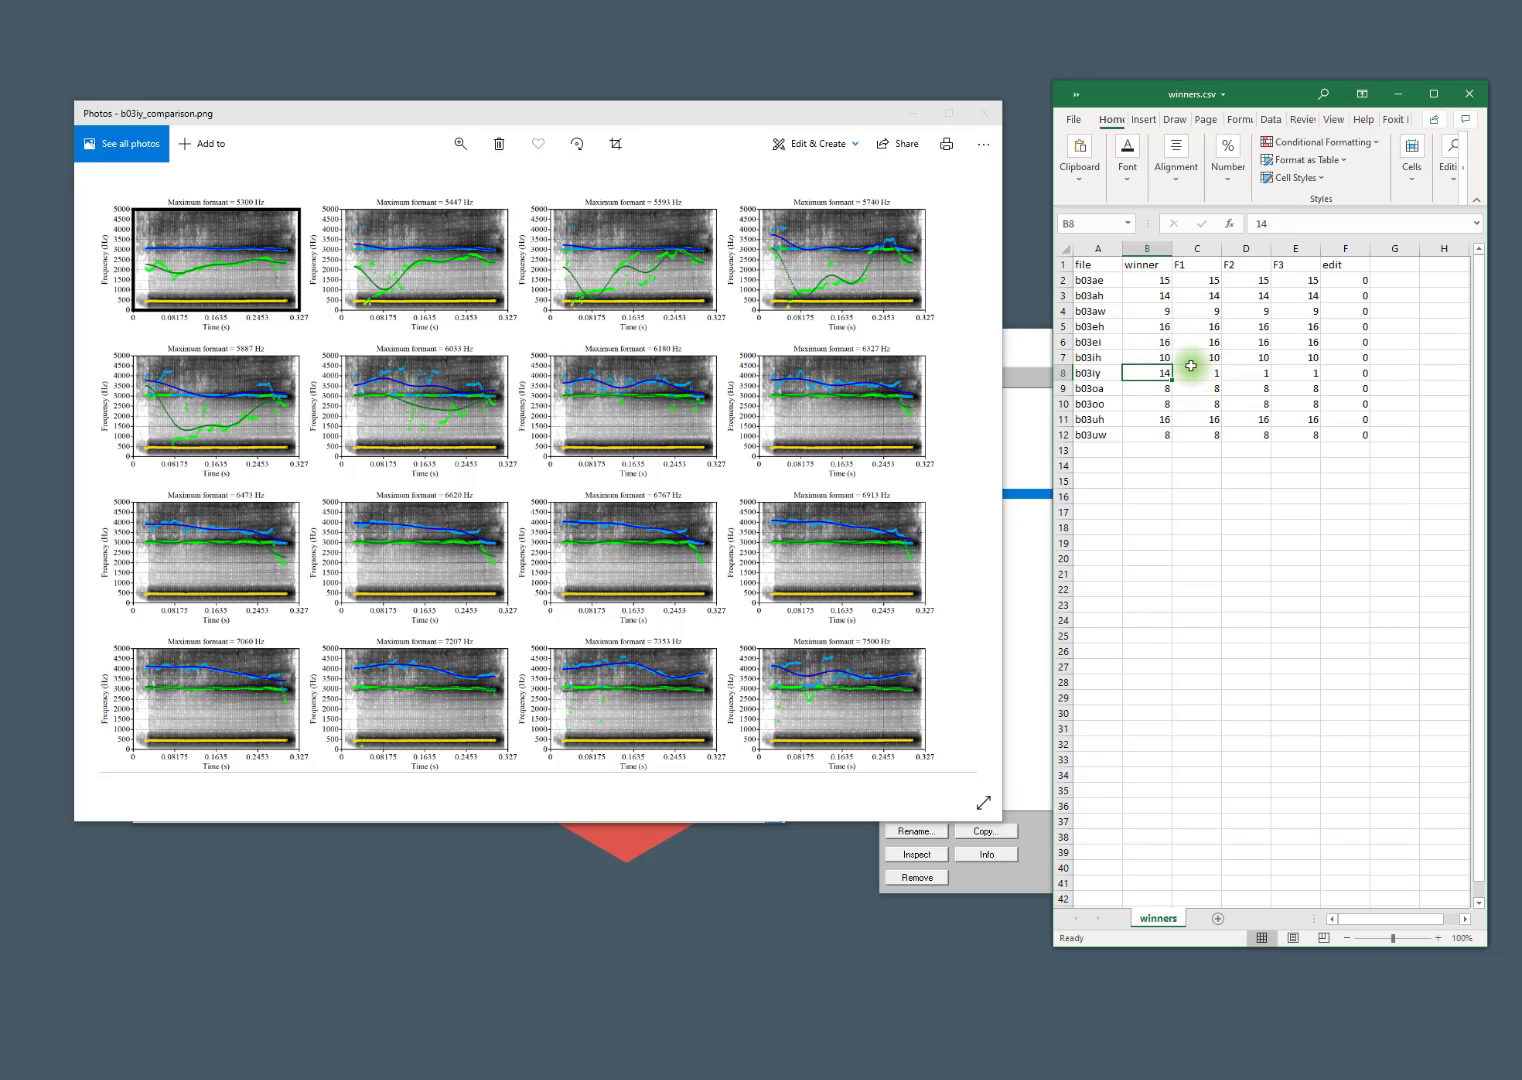
{"action": "key", "text": "ctrl+c"}
{"action": "key", "text": "Right"}
{"action": "key", "text": "ctrl+v"}
{"action": "key", "text": "shift+Right"}
{"action": "key", "text": "shift+Right"}
{"action": "key", "text": "ctrl+v"}
{"action": "left_click", "coordinate": [1205, 572]}
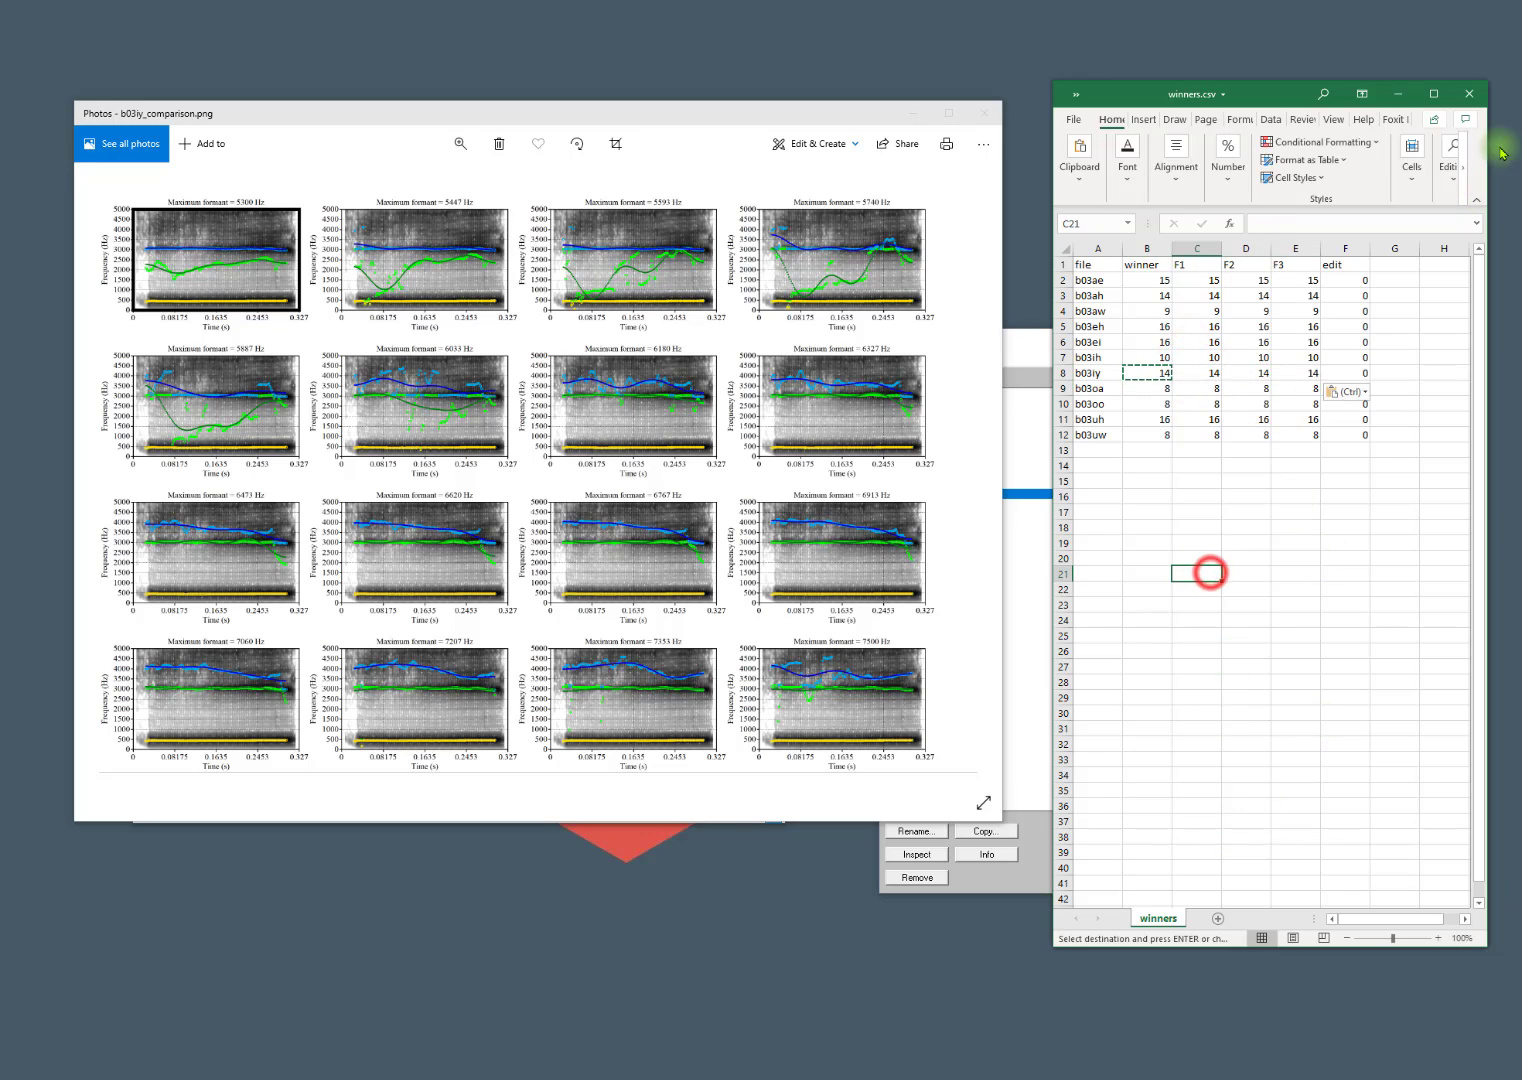
Save the changes to winners.csv and close the spreadsheet.
{"action": "left_click", "coordinate": [1469, 95]}
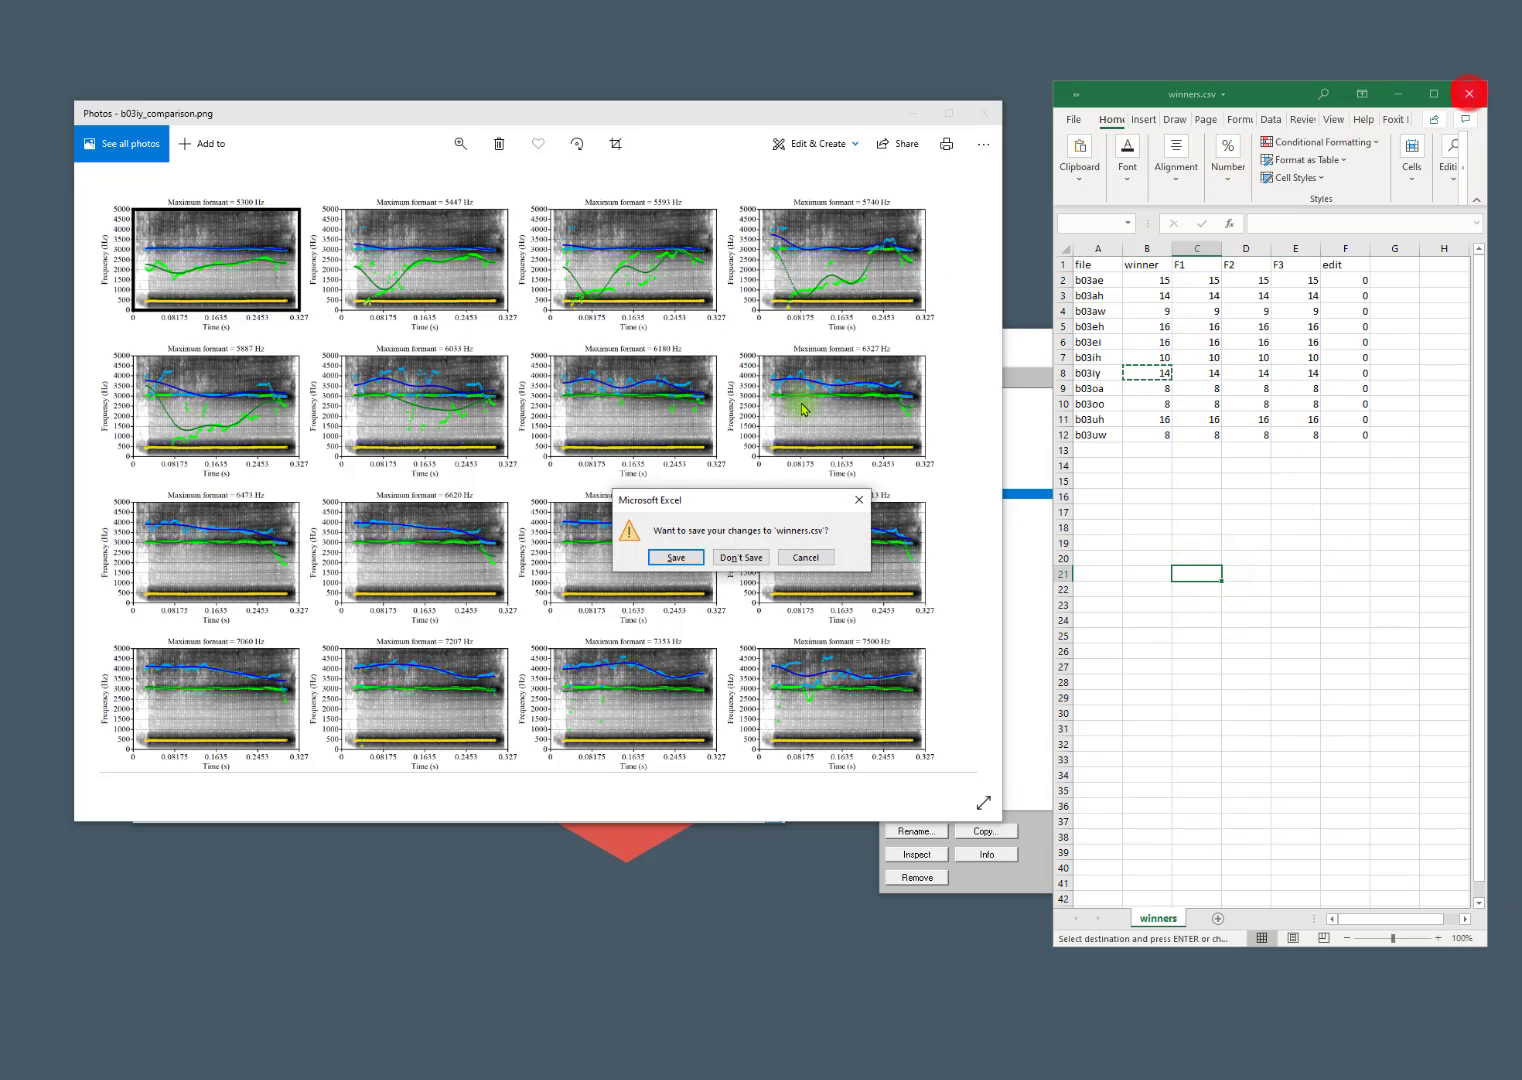
{"action": "left_click", "coordinate": [676, 562]}
{"action": "left_click", "coordinate": [1220, 506]}
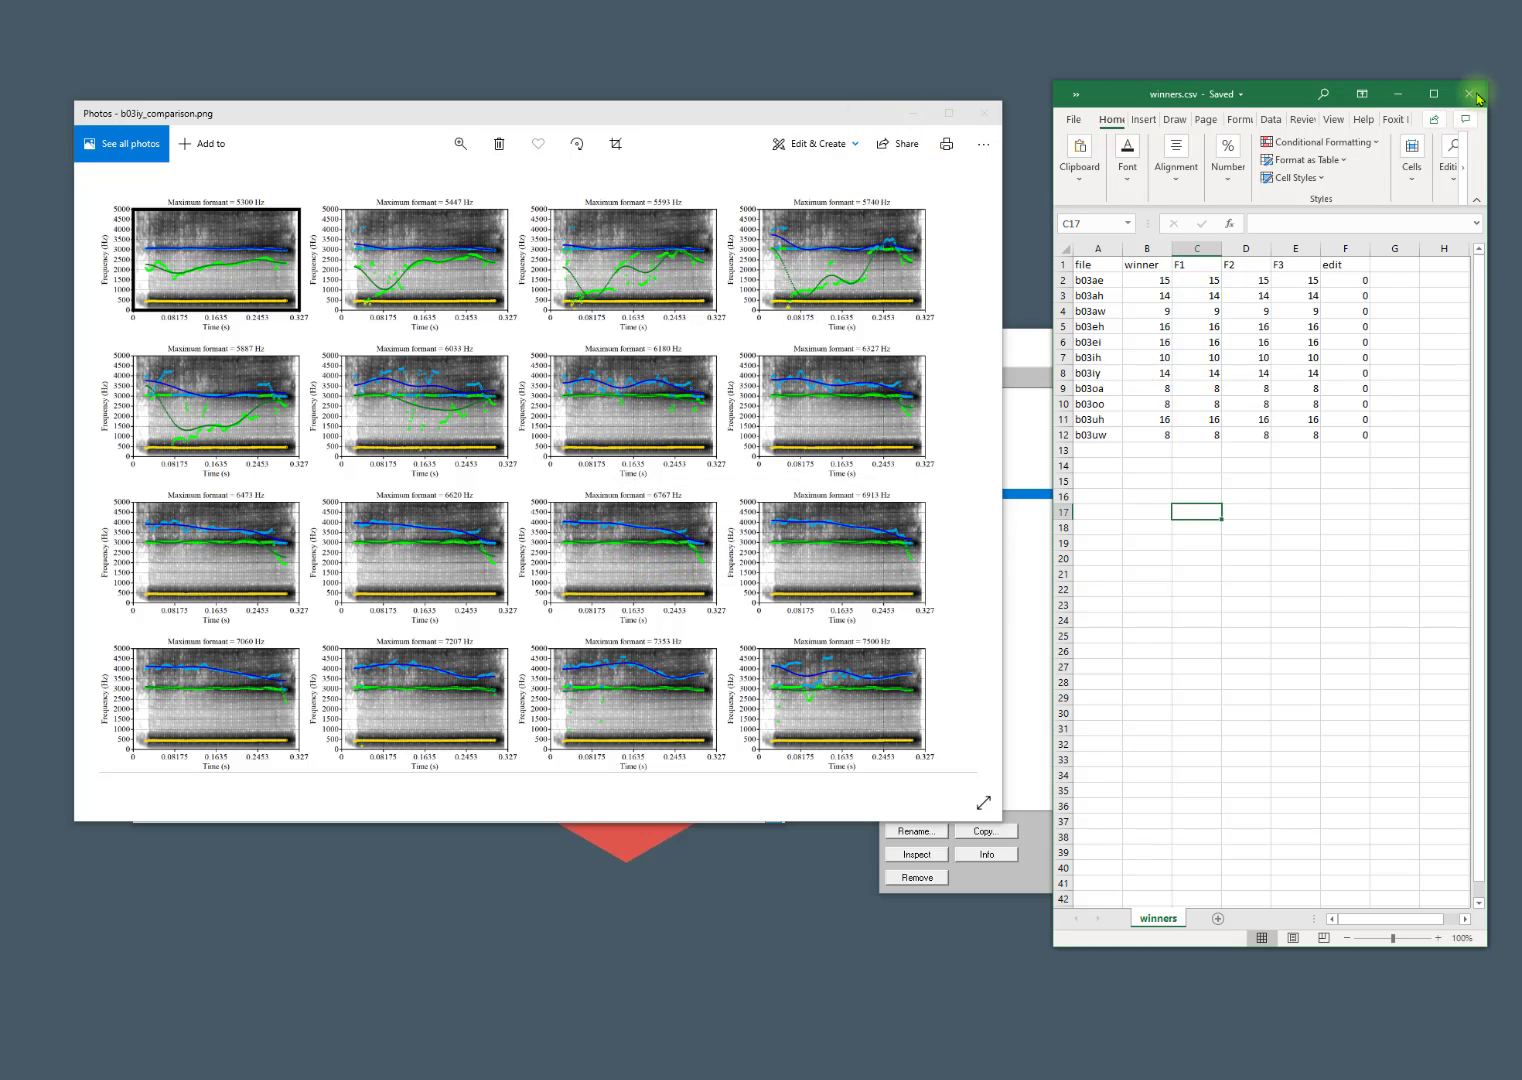
{"action": "left_click", "coordinate": [1477, 95]}
Switch to Praat and run Track folder on the kids folder with Track formants and Autoselect winners off, closing the comparison image.
{"action": "left_click", "coordinate": [1060, 352]}
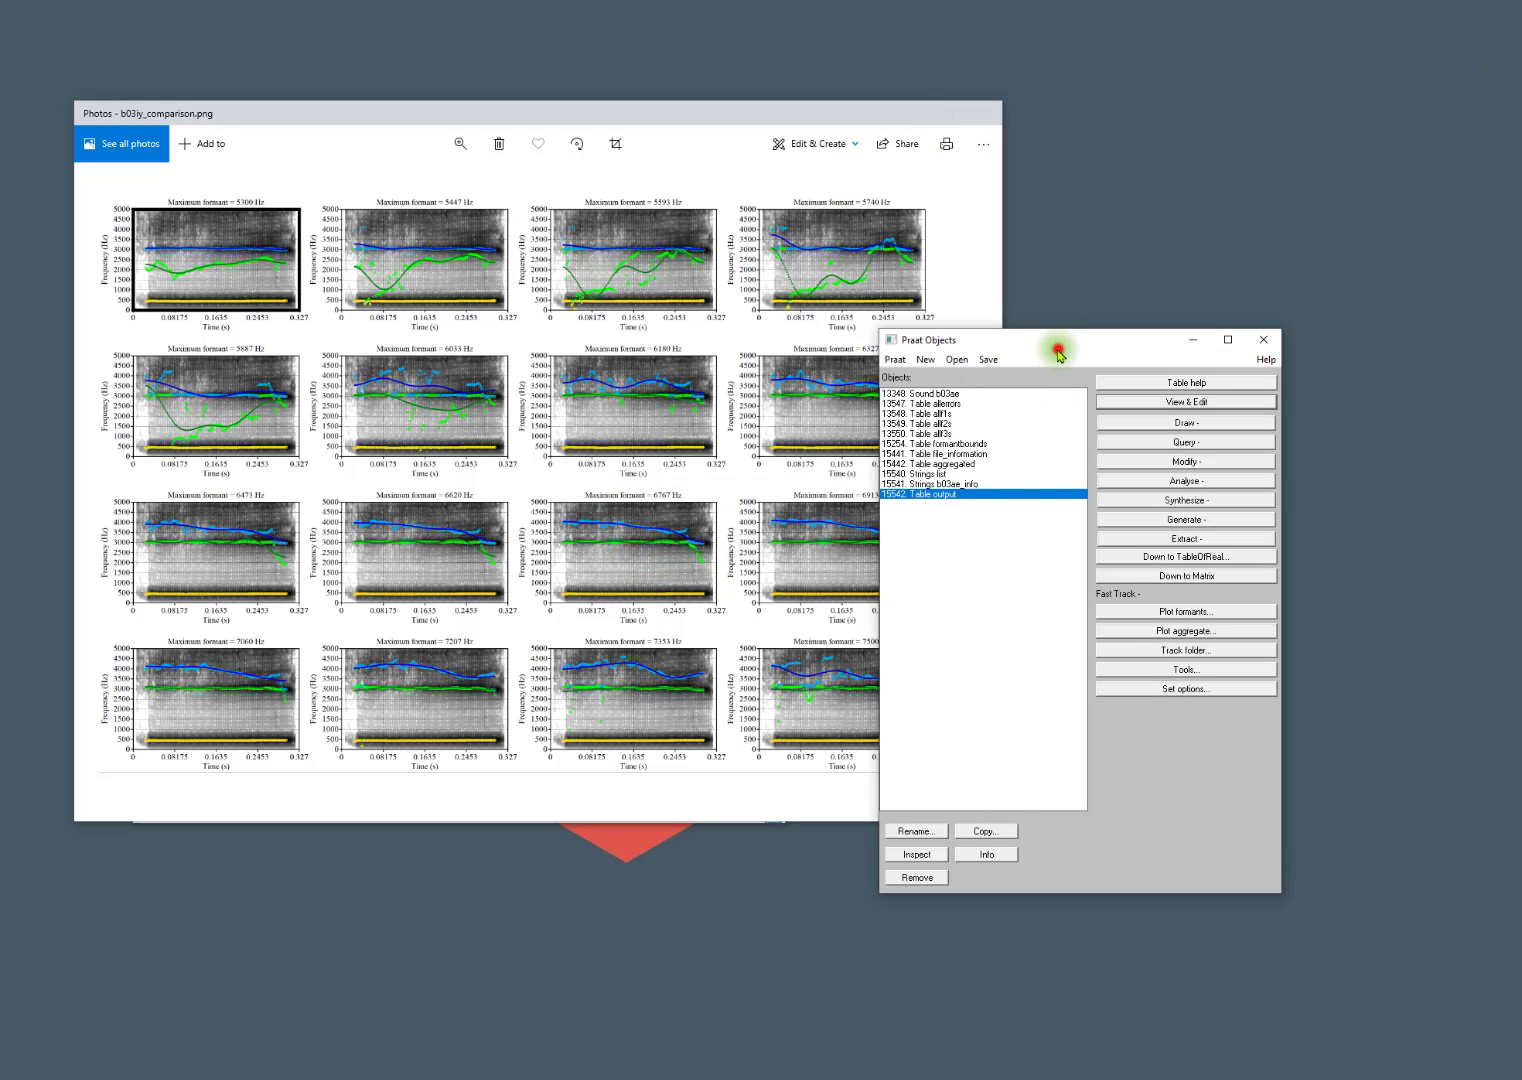
{"action": "left_click", "coordinate": [1150, 651]}
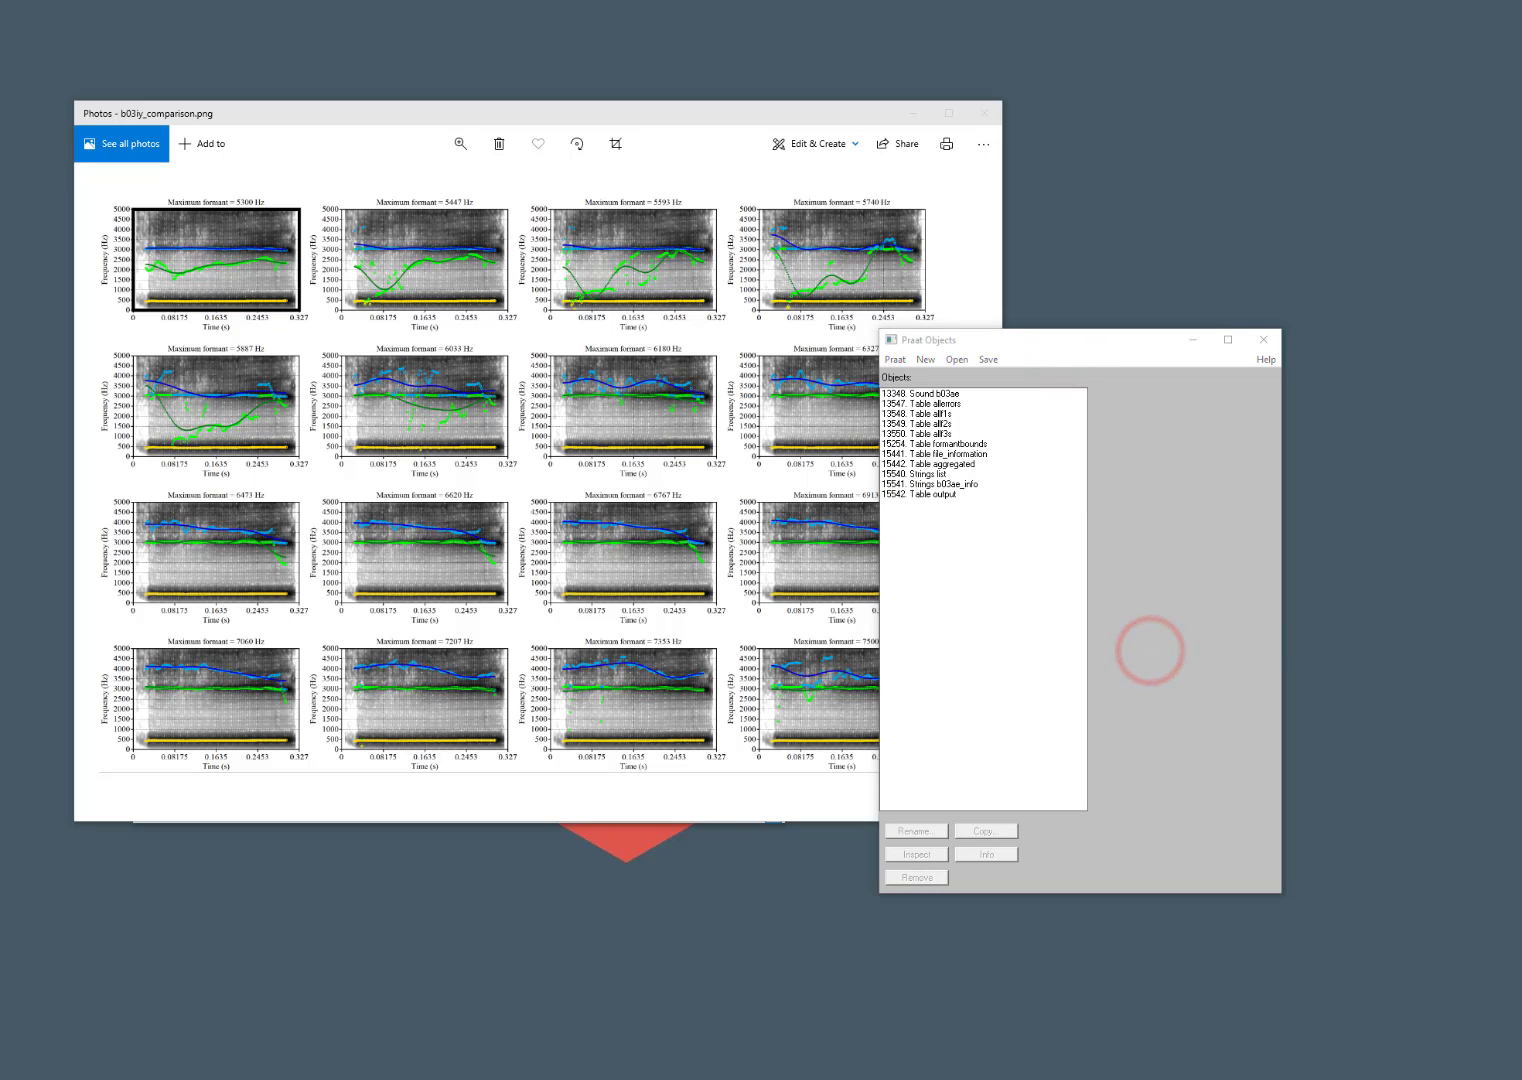
{"action": "left_click_drag", "start_coordinate": [224, 116], "coordinate": [540, 155]}
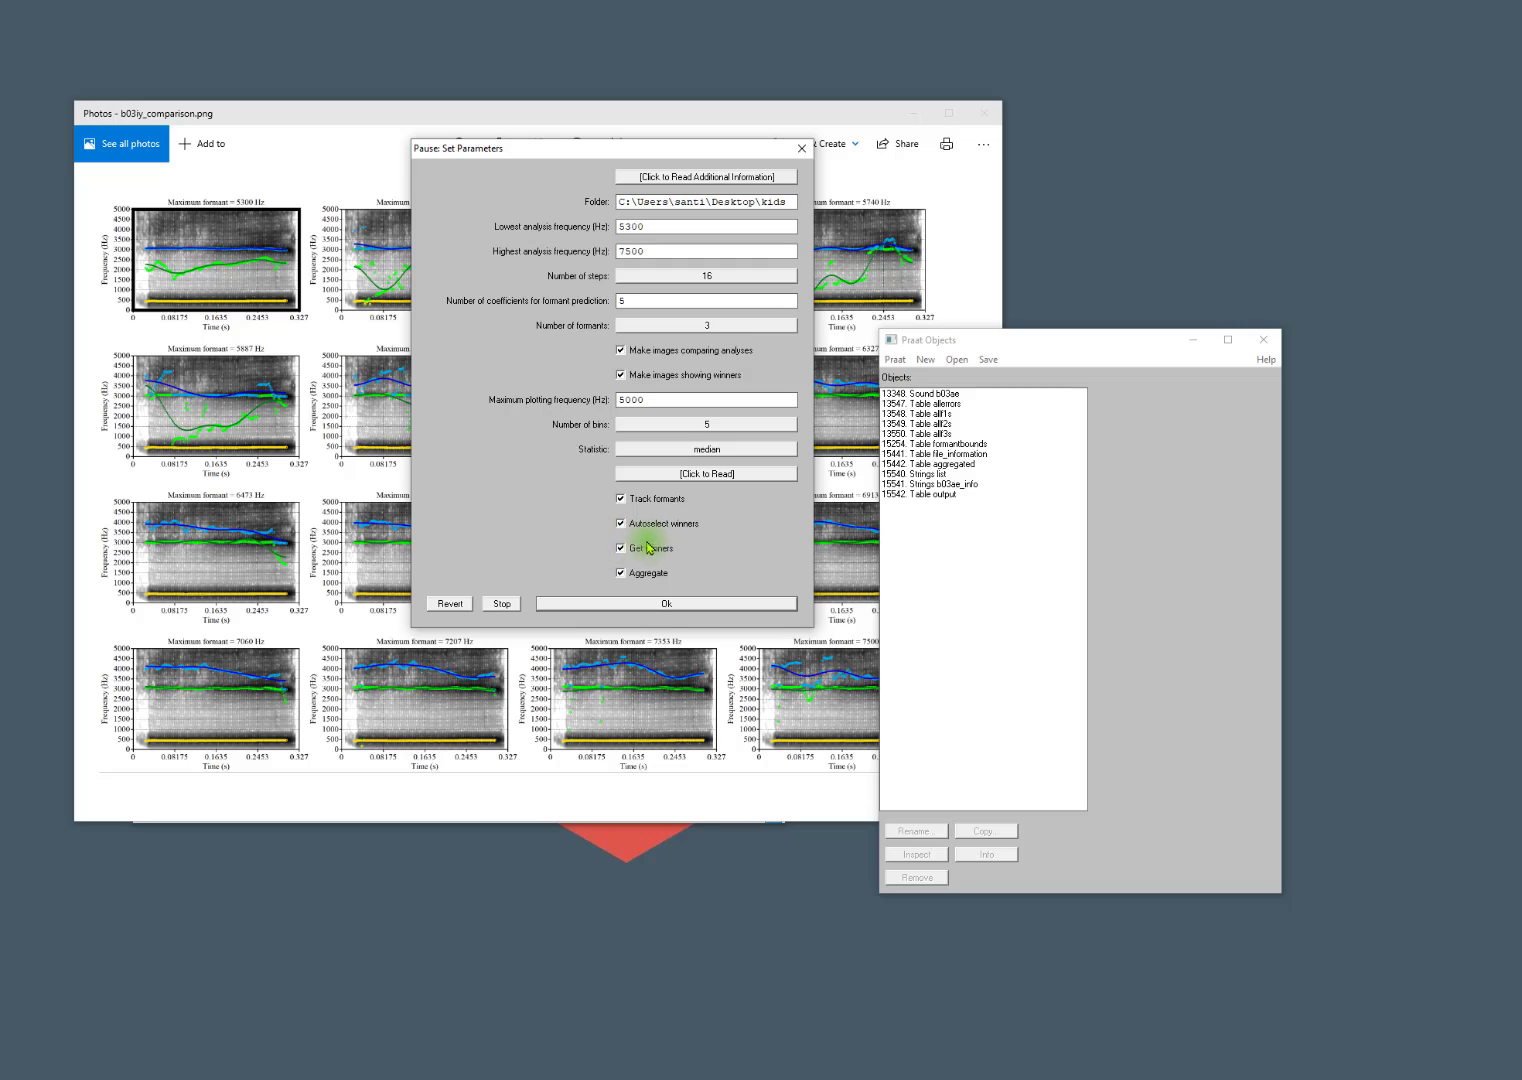
{"action": "left_click", "coordinate": [621, 499]}
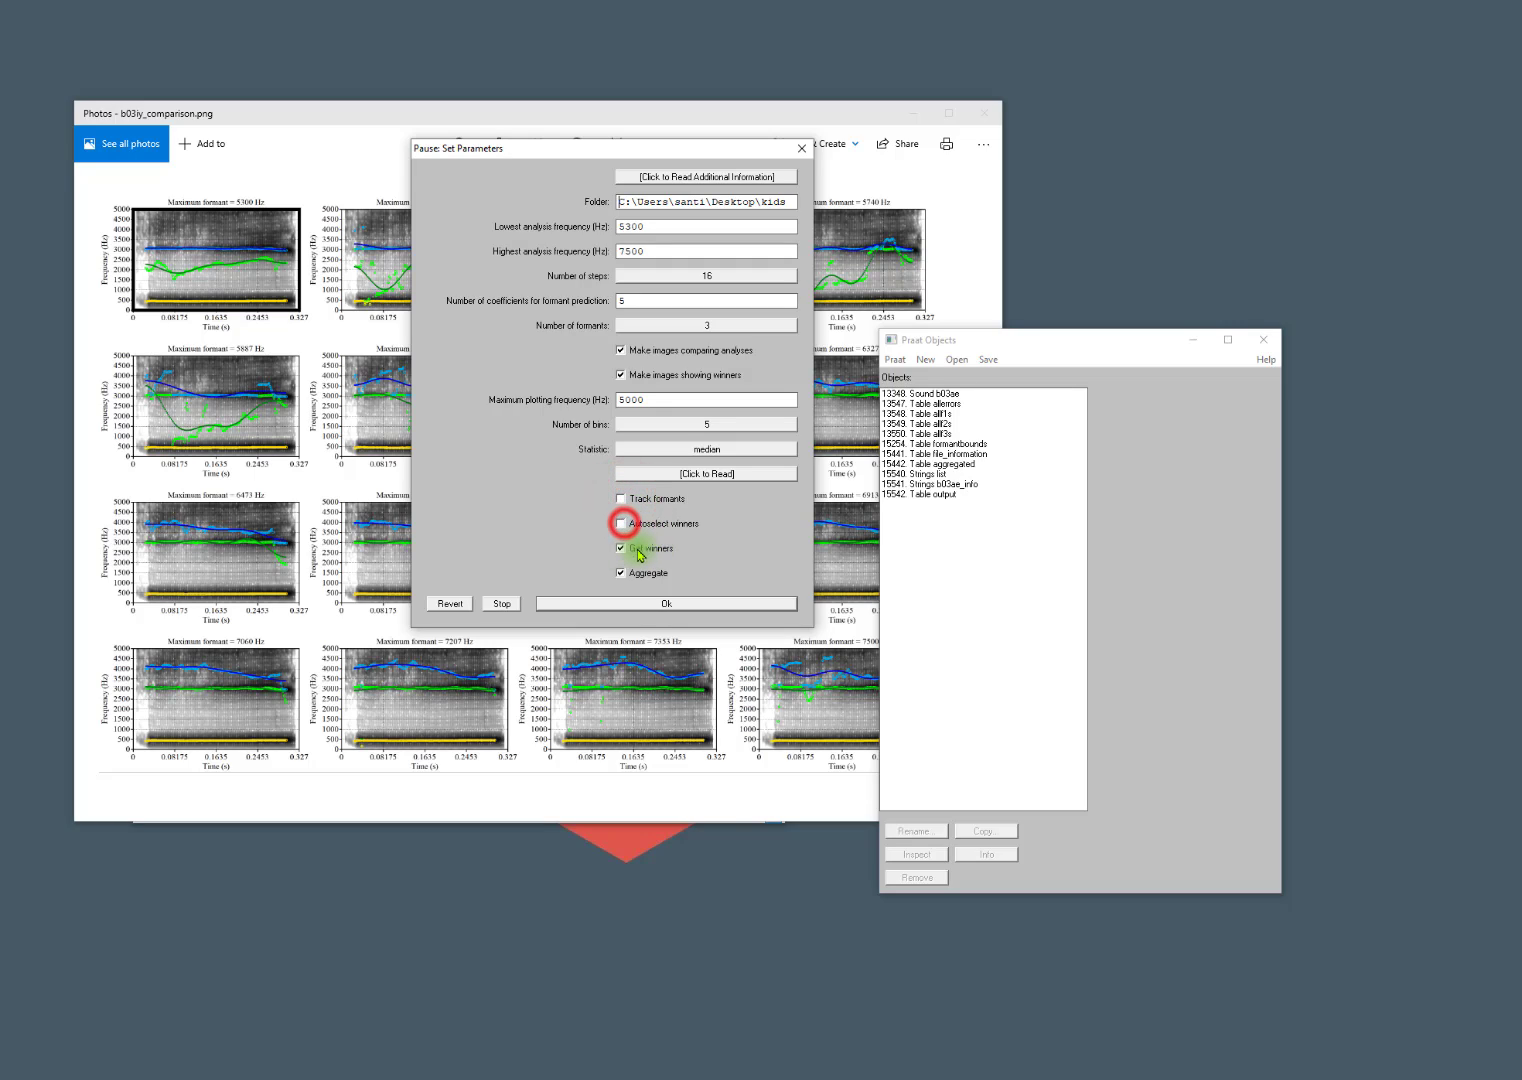
{"action": "left_click", "coordinate": [970, 111]}
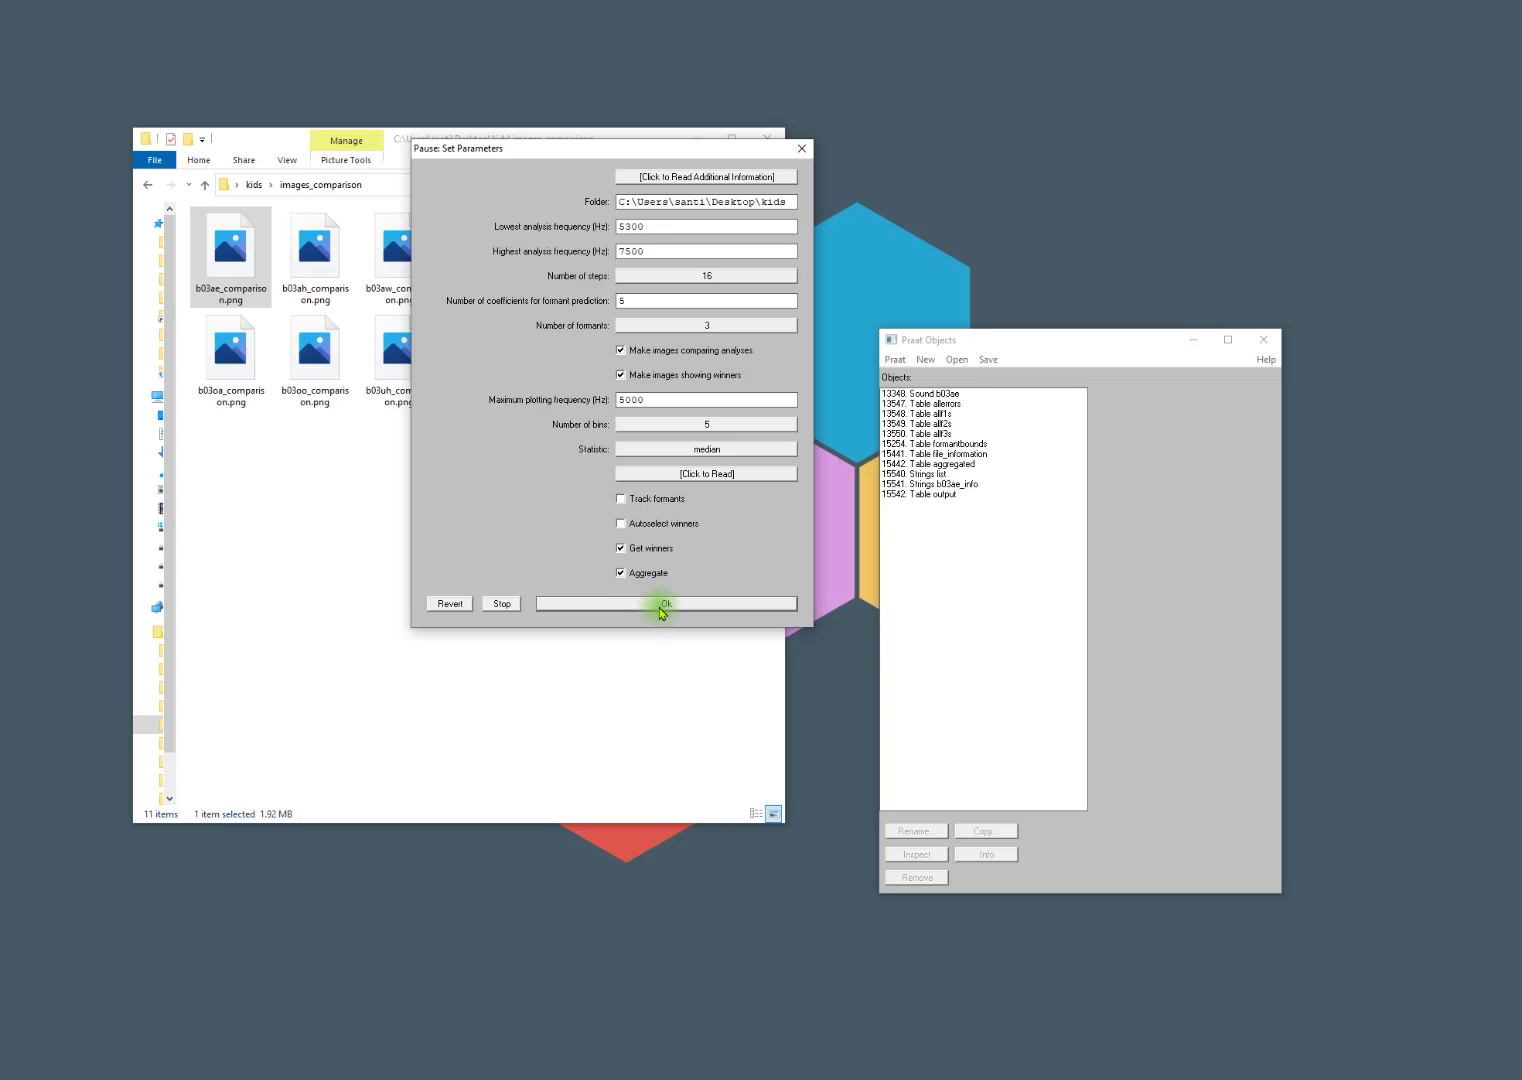
{"action": "left_click", "coordinate": [660, 604]}
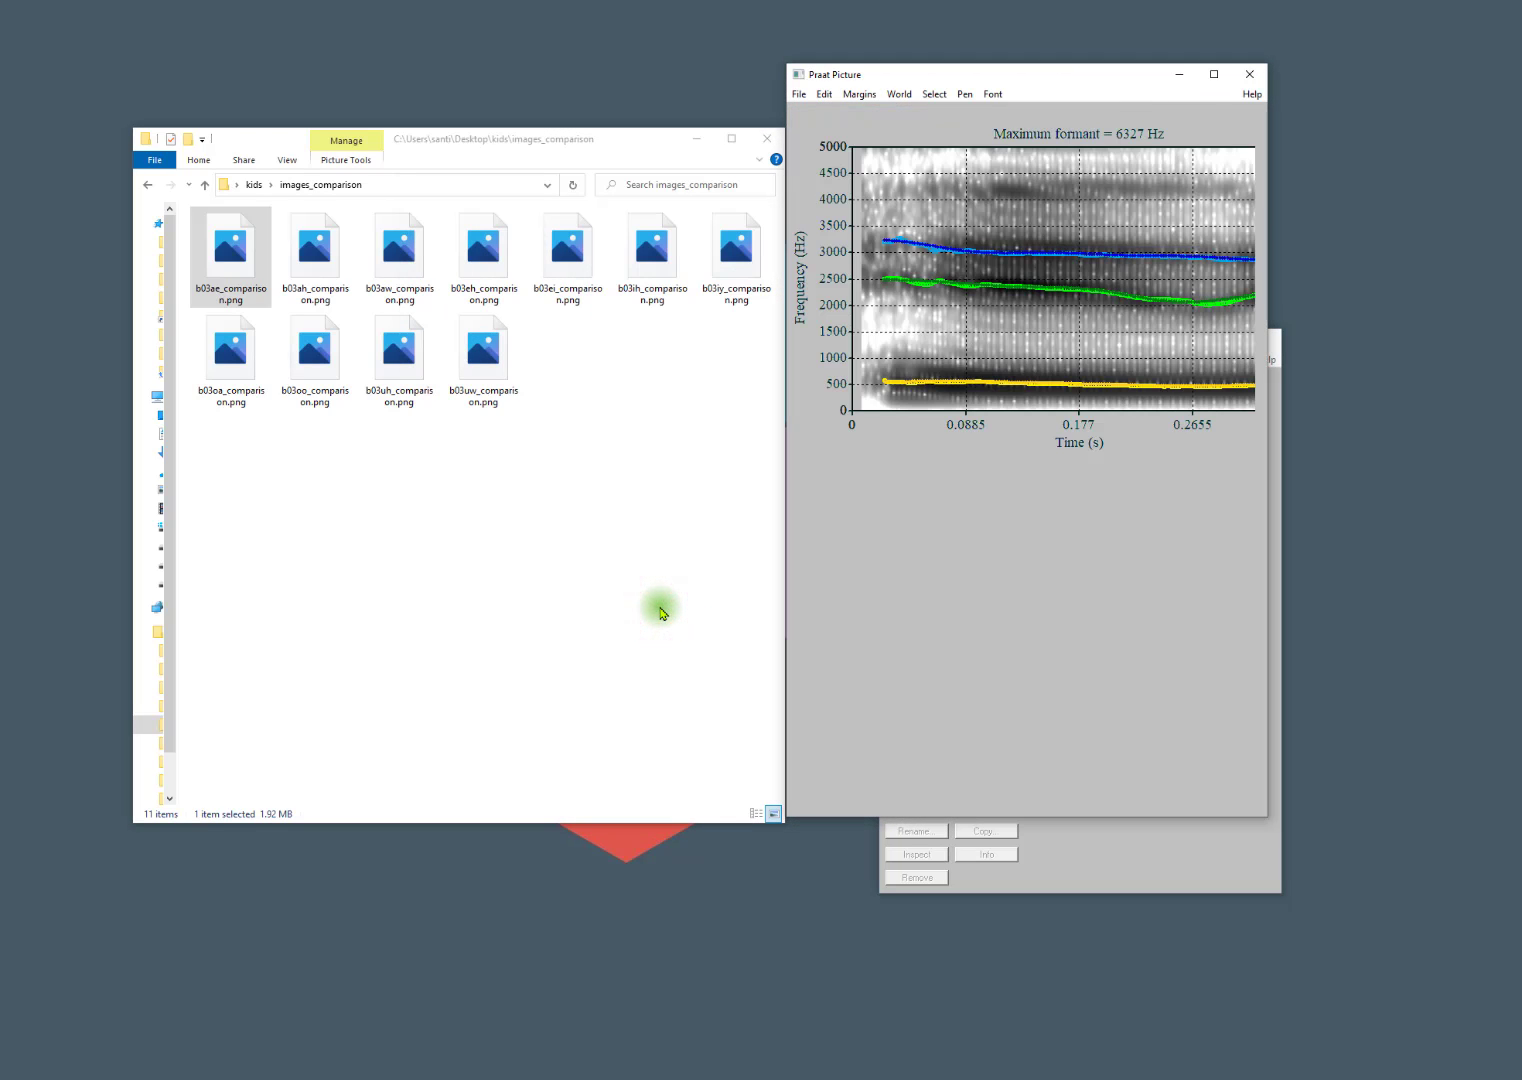
Review the regenerated winner images from b03eh_winner_.png to b03iy_winner_.png in the images_winners folder.
{"action": "key", "text": "alt+Left"}
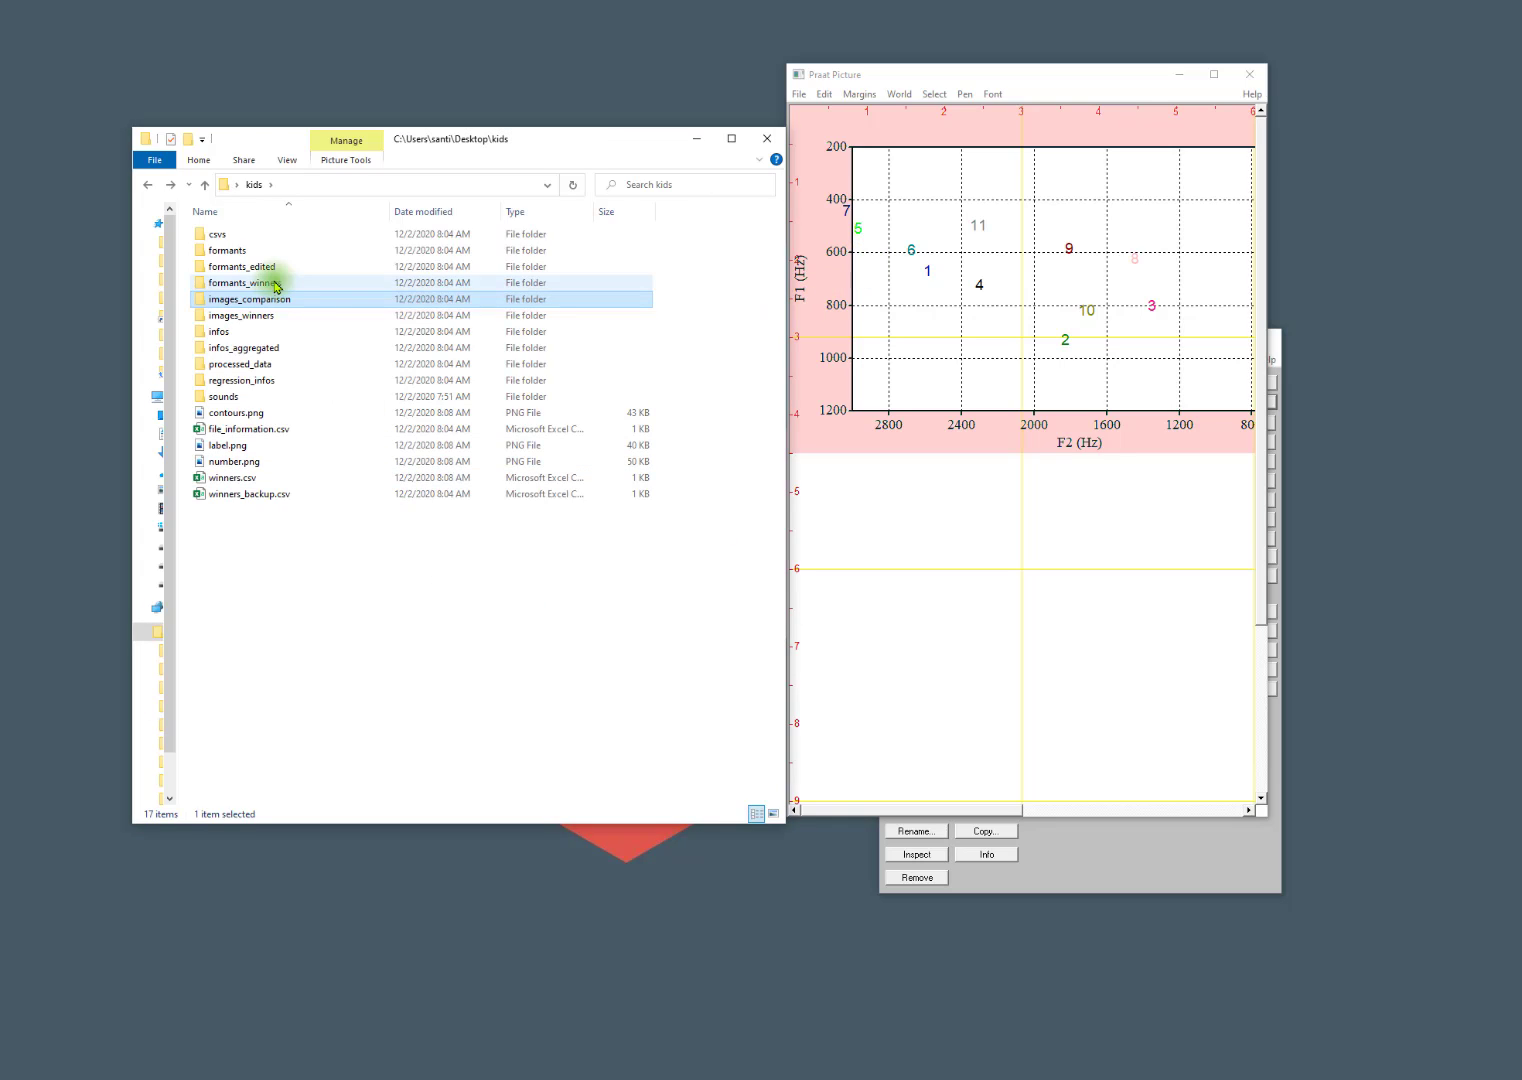
{"action": "double_click", "coordinate": [231, 315]}
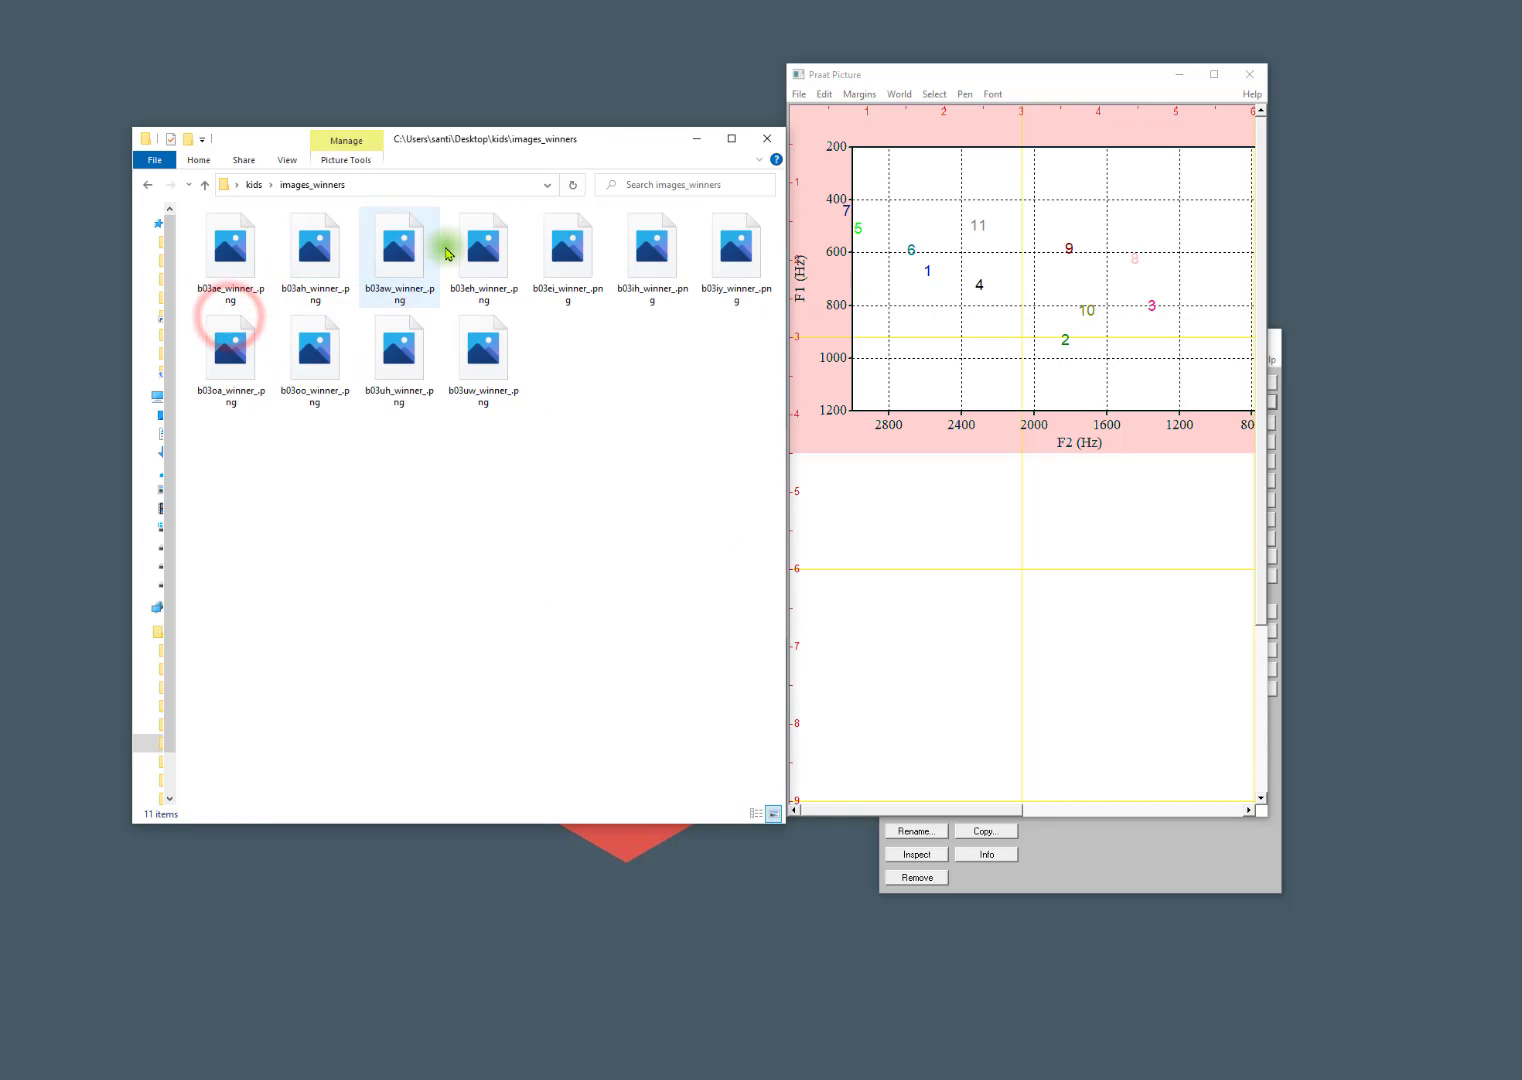
{"action": "double_click", "coordinate": [463, 250]}
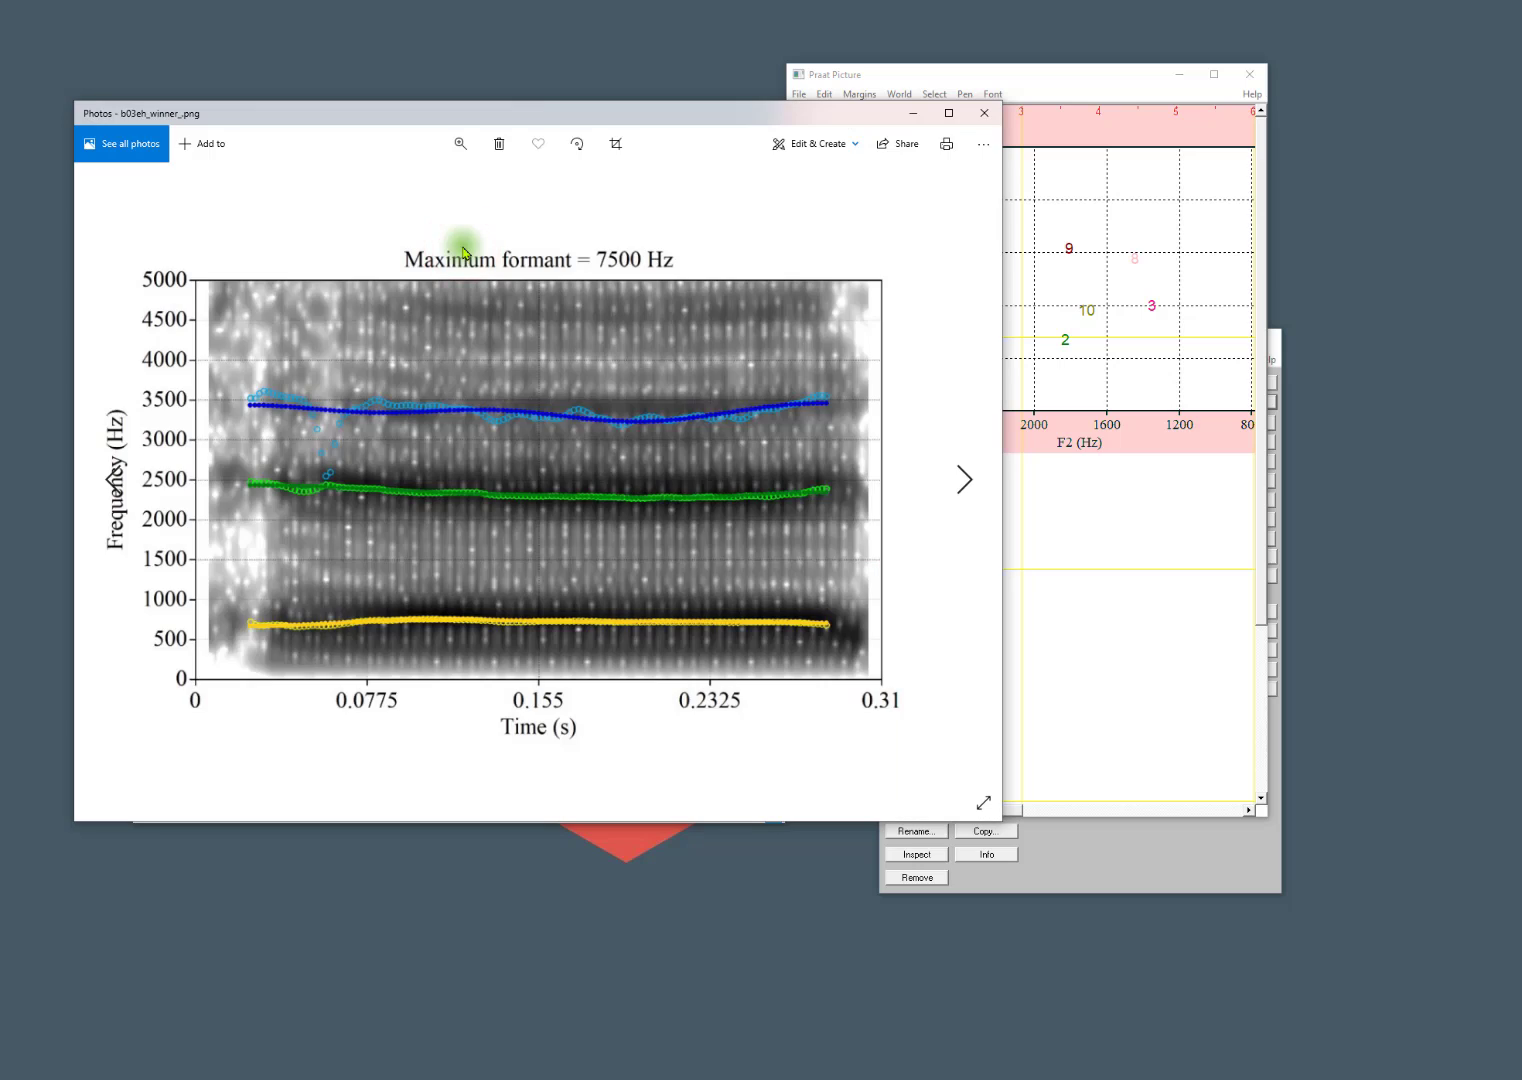
{"action": "key", "text": "Right"}
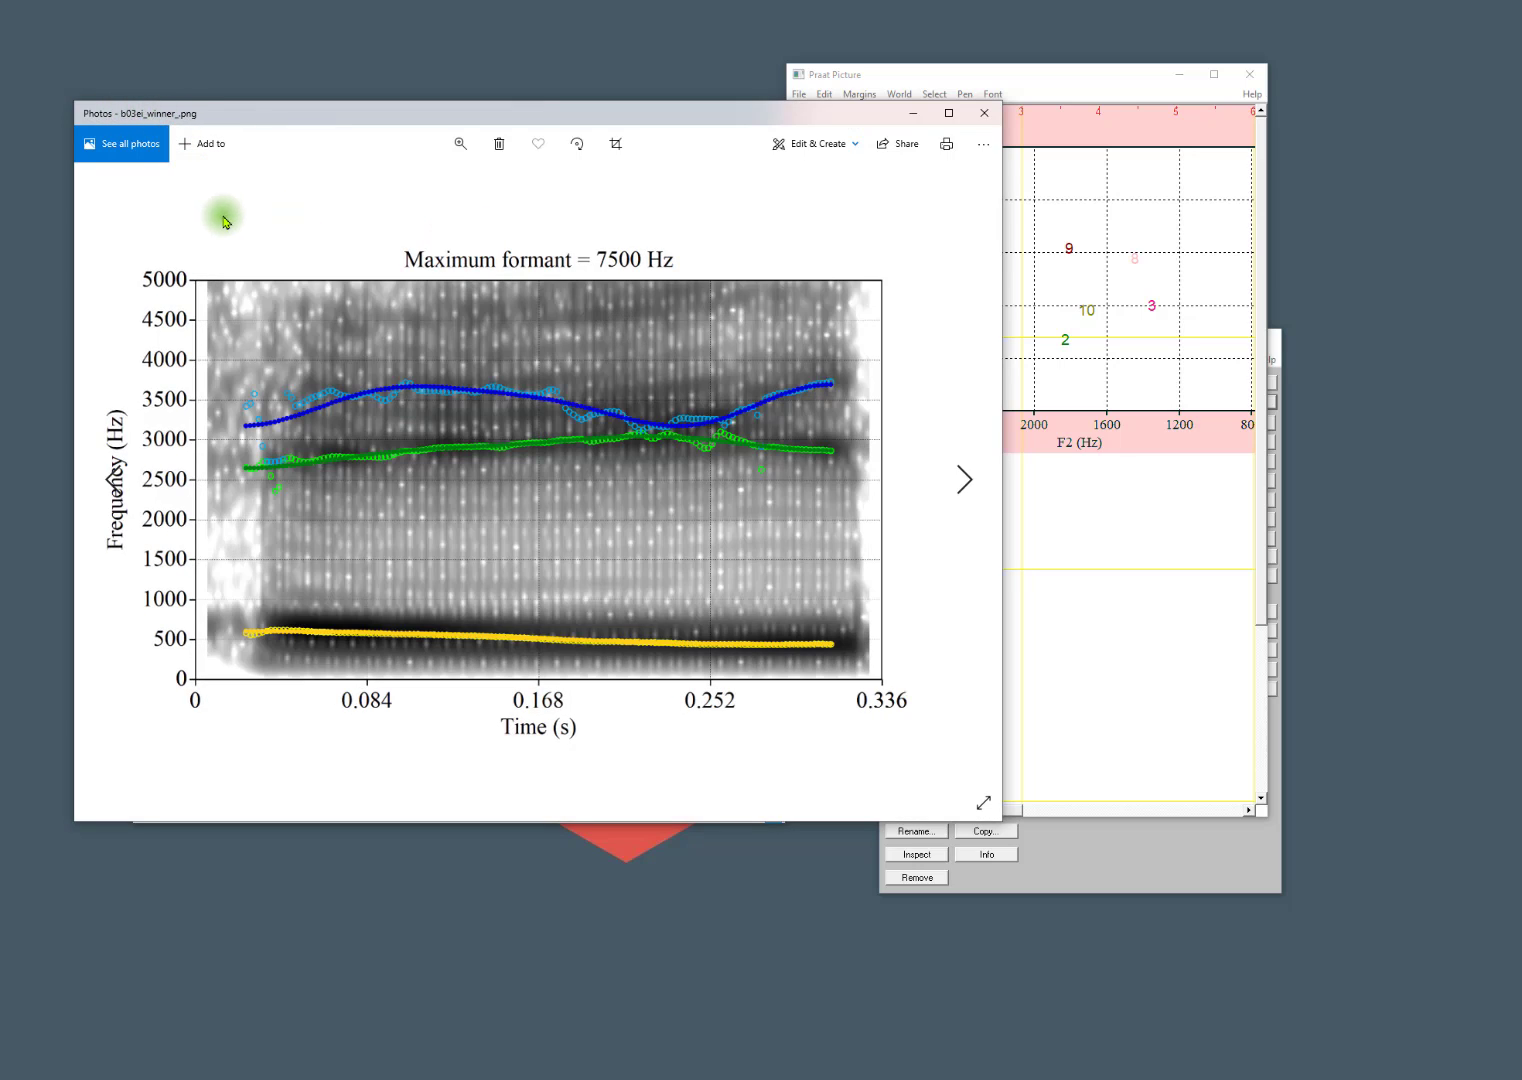
{"action": "key", "text": "Right"}
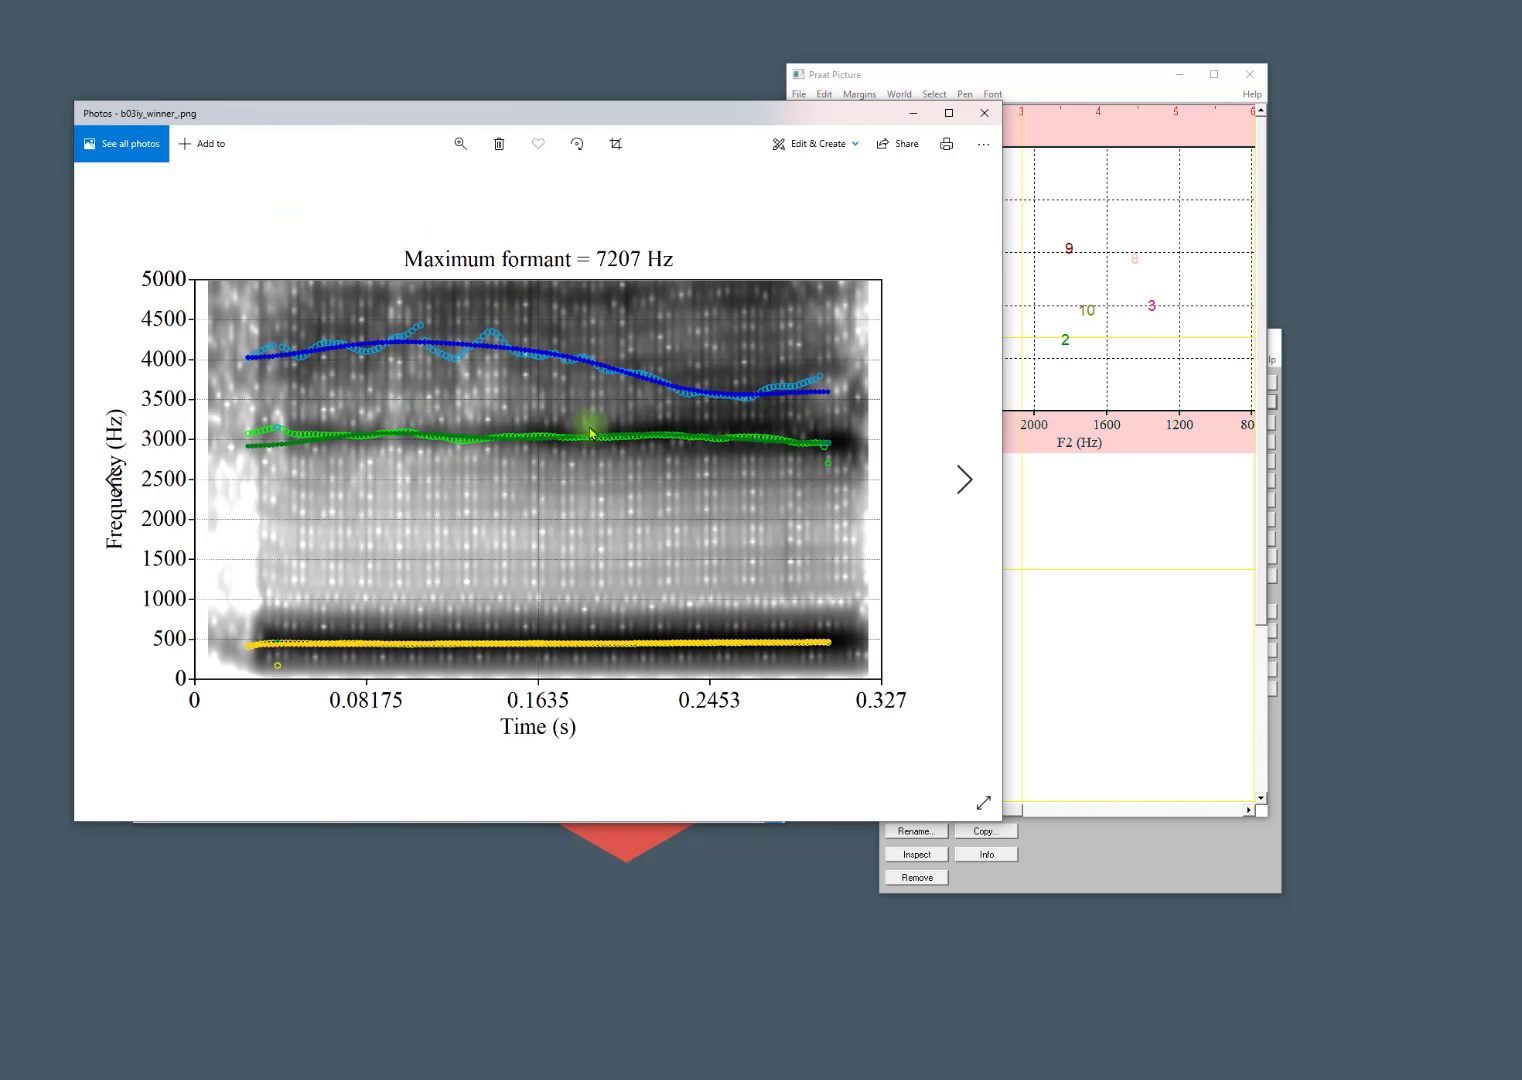
{"action": "left_click", "coordinate": [975, 118]}
Return to the kids folder and open the label.png plot.
{"action": "left_click", "coordinate": [312, 481]}
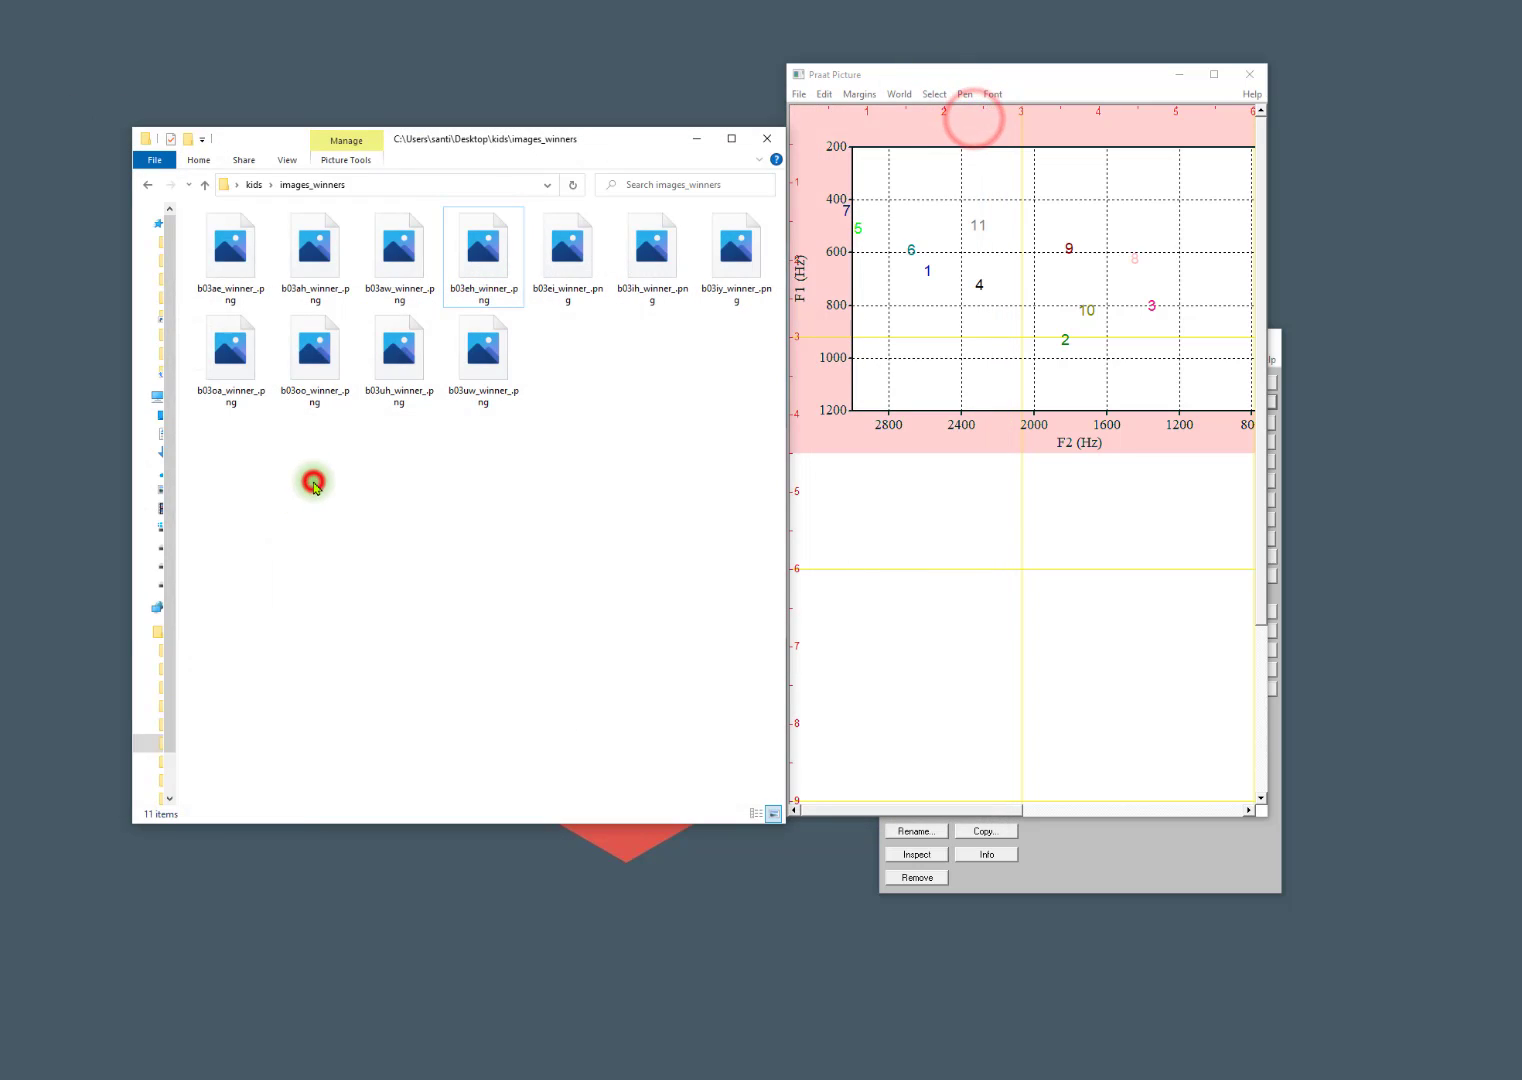
{"action": "key", "text": "BackSpace"}
{"action": "double_click", "coordinate": [234, 445]}
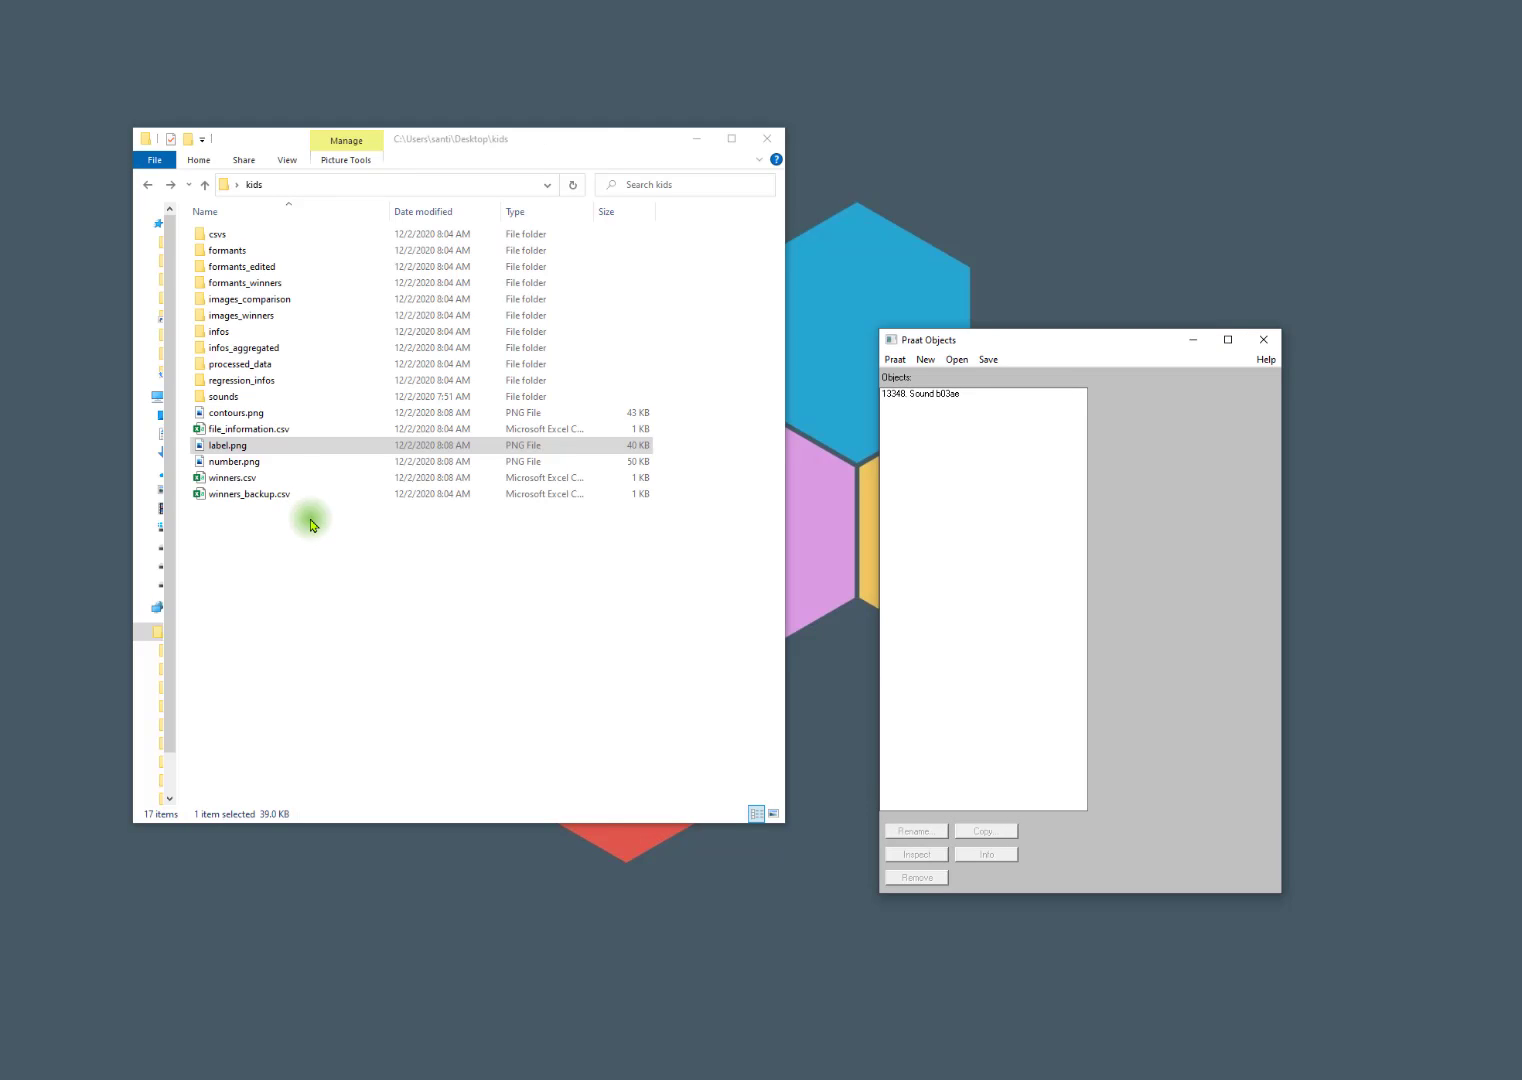
View the winner images from b03ae_winner_.png through b03eh_winner_.png in the images_winners folder, and close the viewer.
{"action": "double_click", "coordinate": [232, 316]}
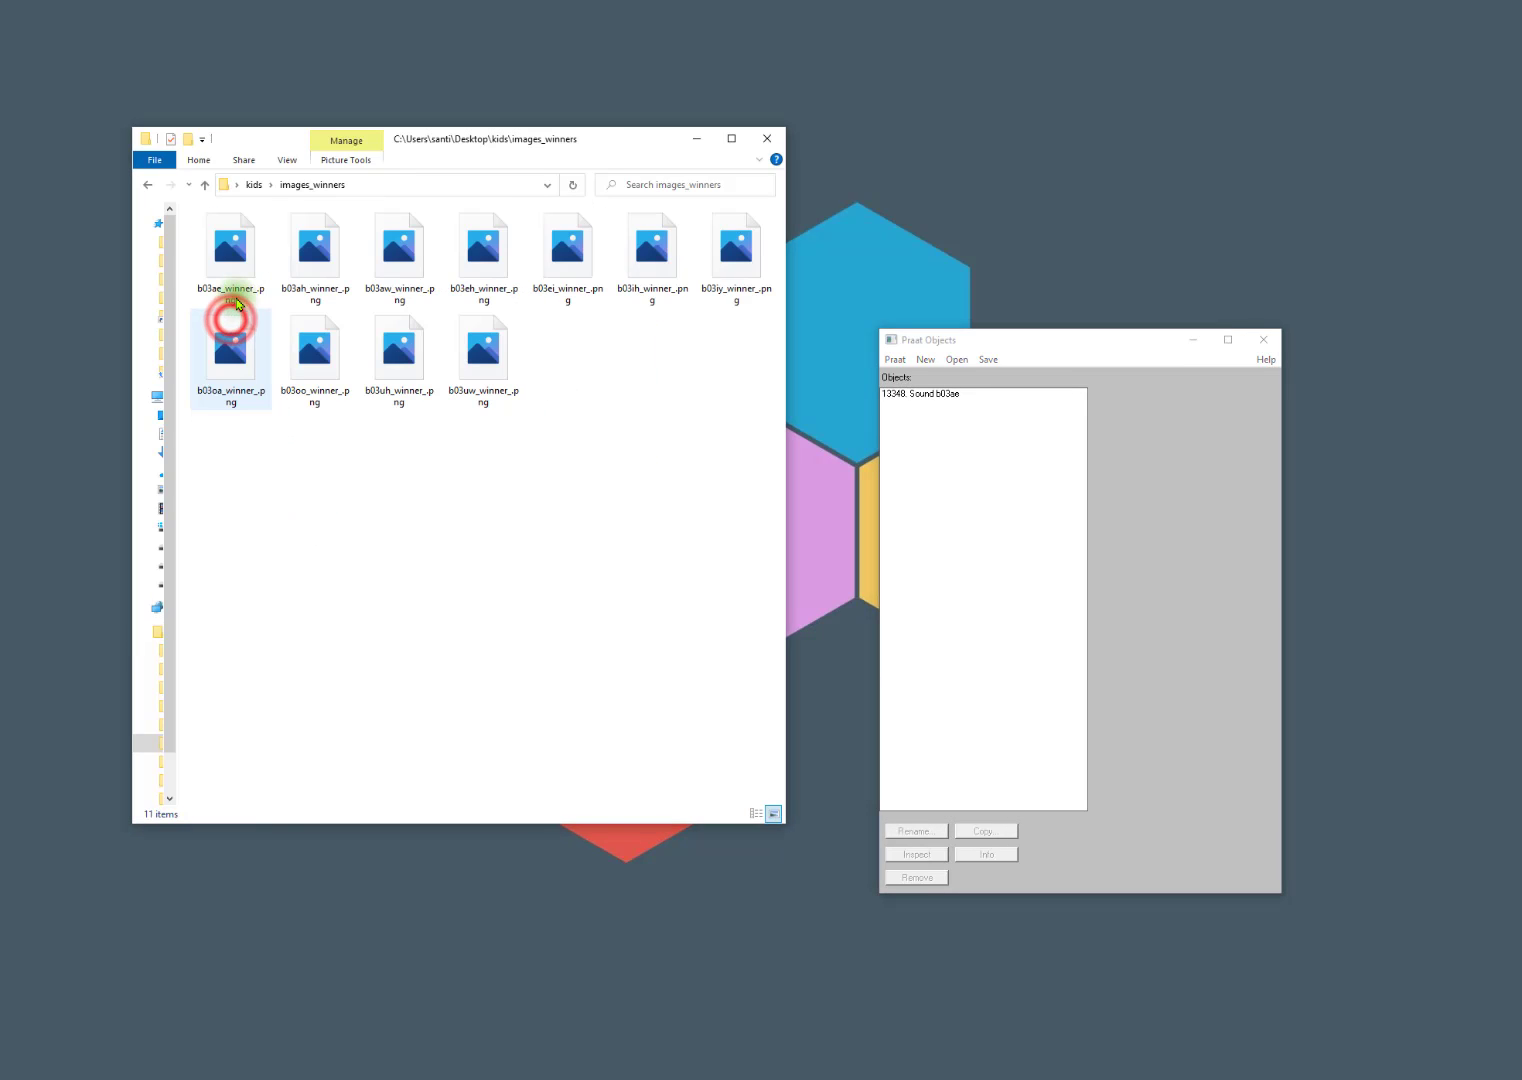
{"action": "double_click", "coordinate": [230, 262]}
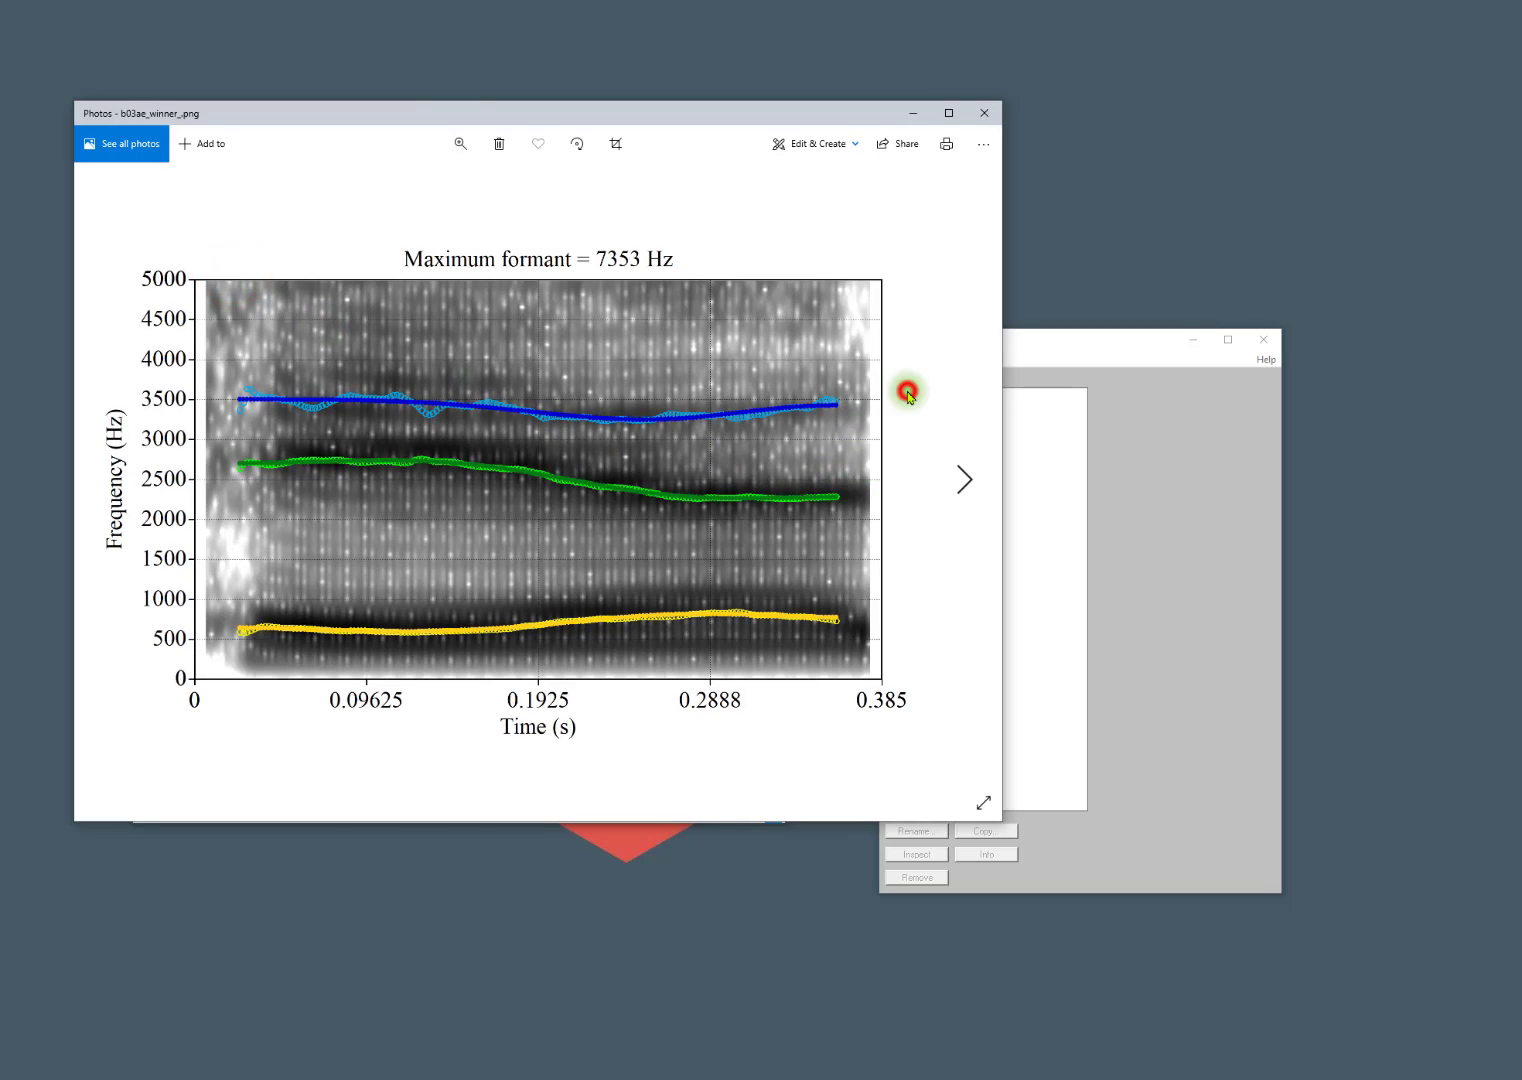
{"action": "key", "text": "Right"}
{"action": "key", "text": "Right"}
{"action": "key", "text": "Right"}
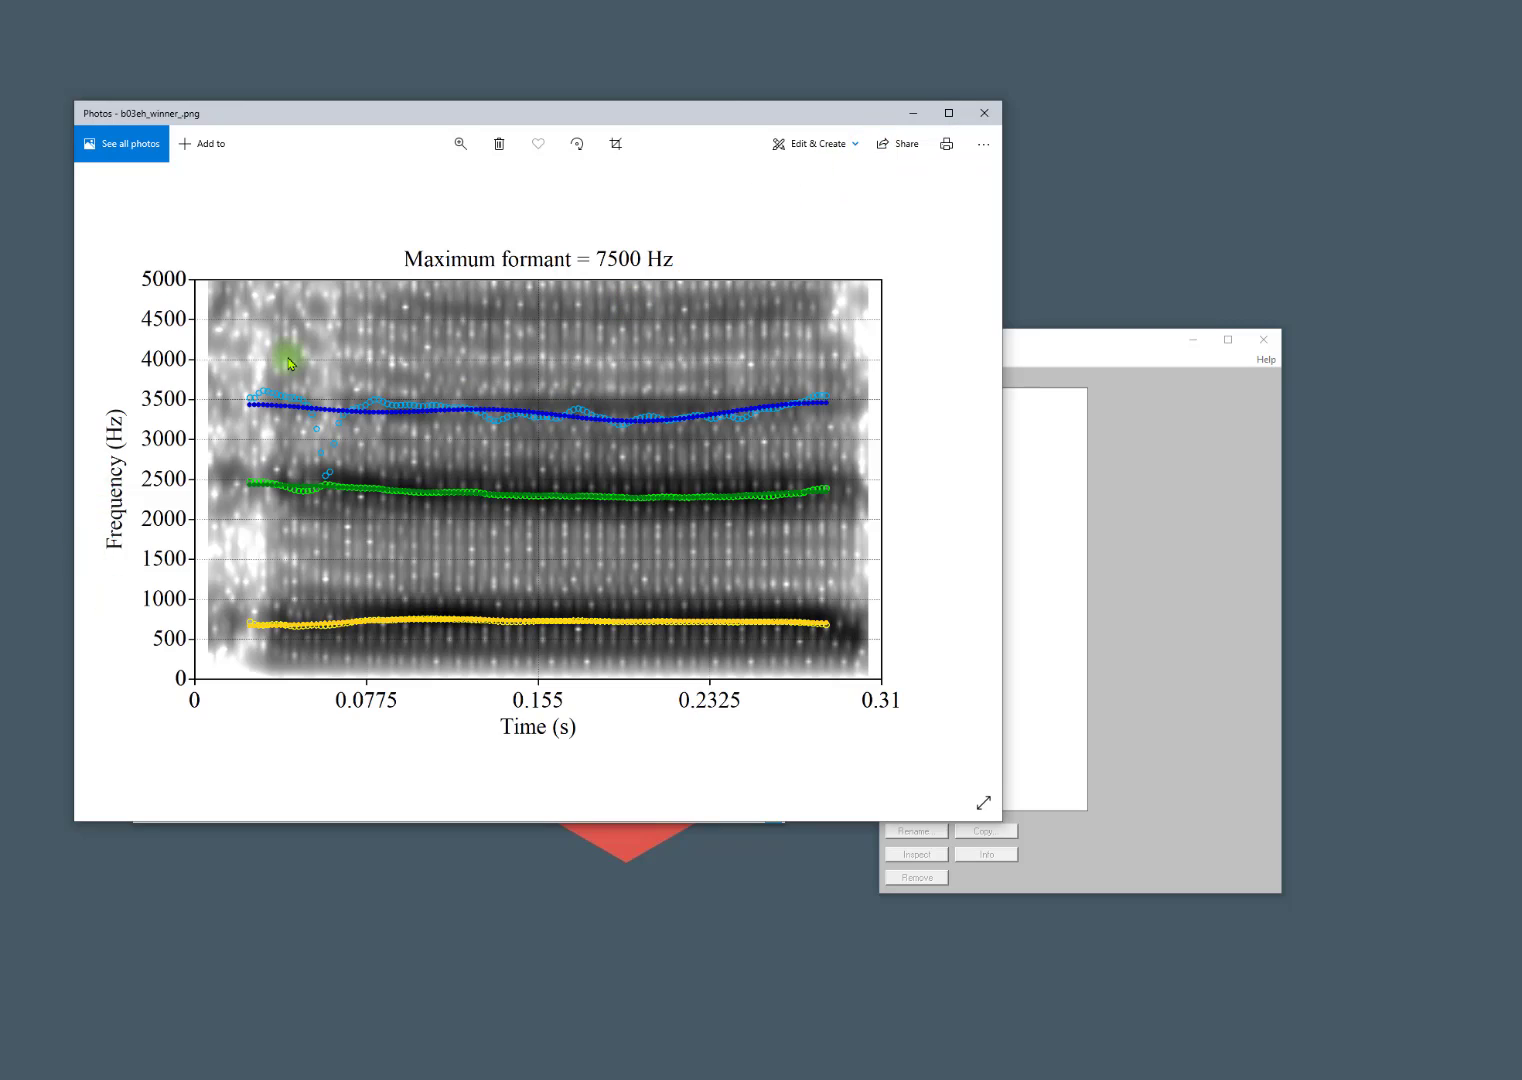
{"action": "left_click", "coordinate": [984, 112]}
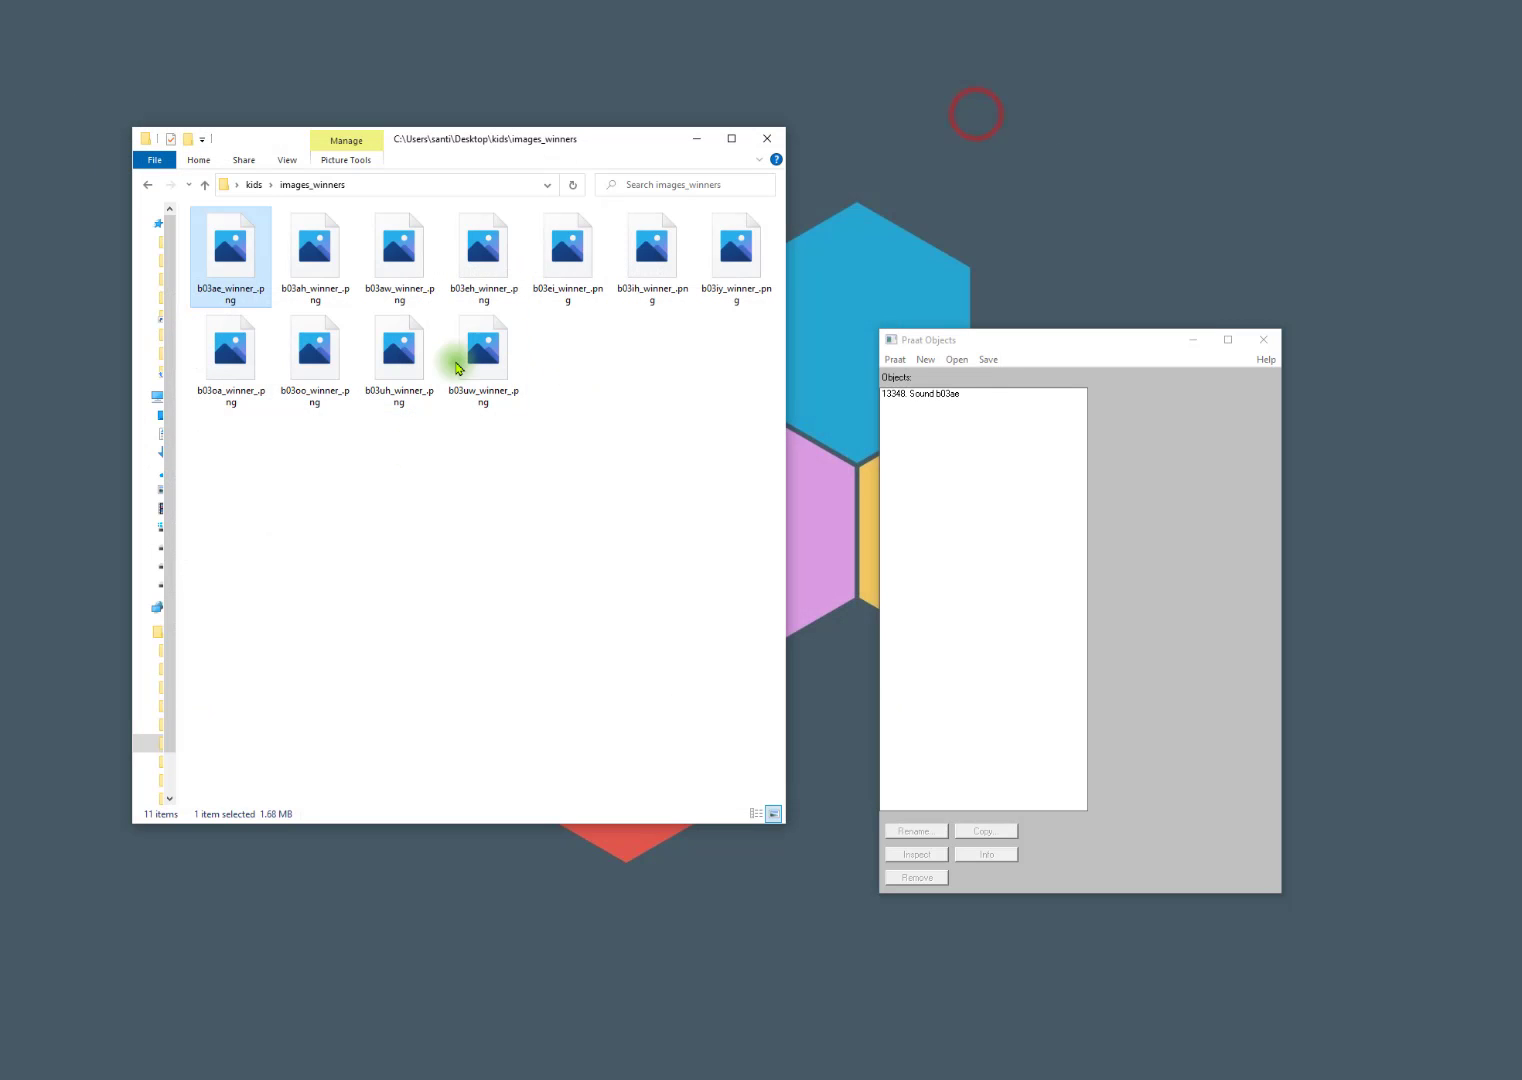
Copy b03eh_winner_.Formant from the formants_winners folder into the formants_edited folder.
{"action": "left_click", "coordinate": [403, 553]}
{"action": "key", "text": "BackSpace"}
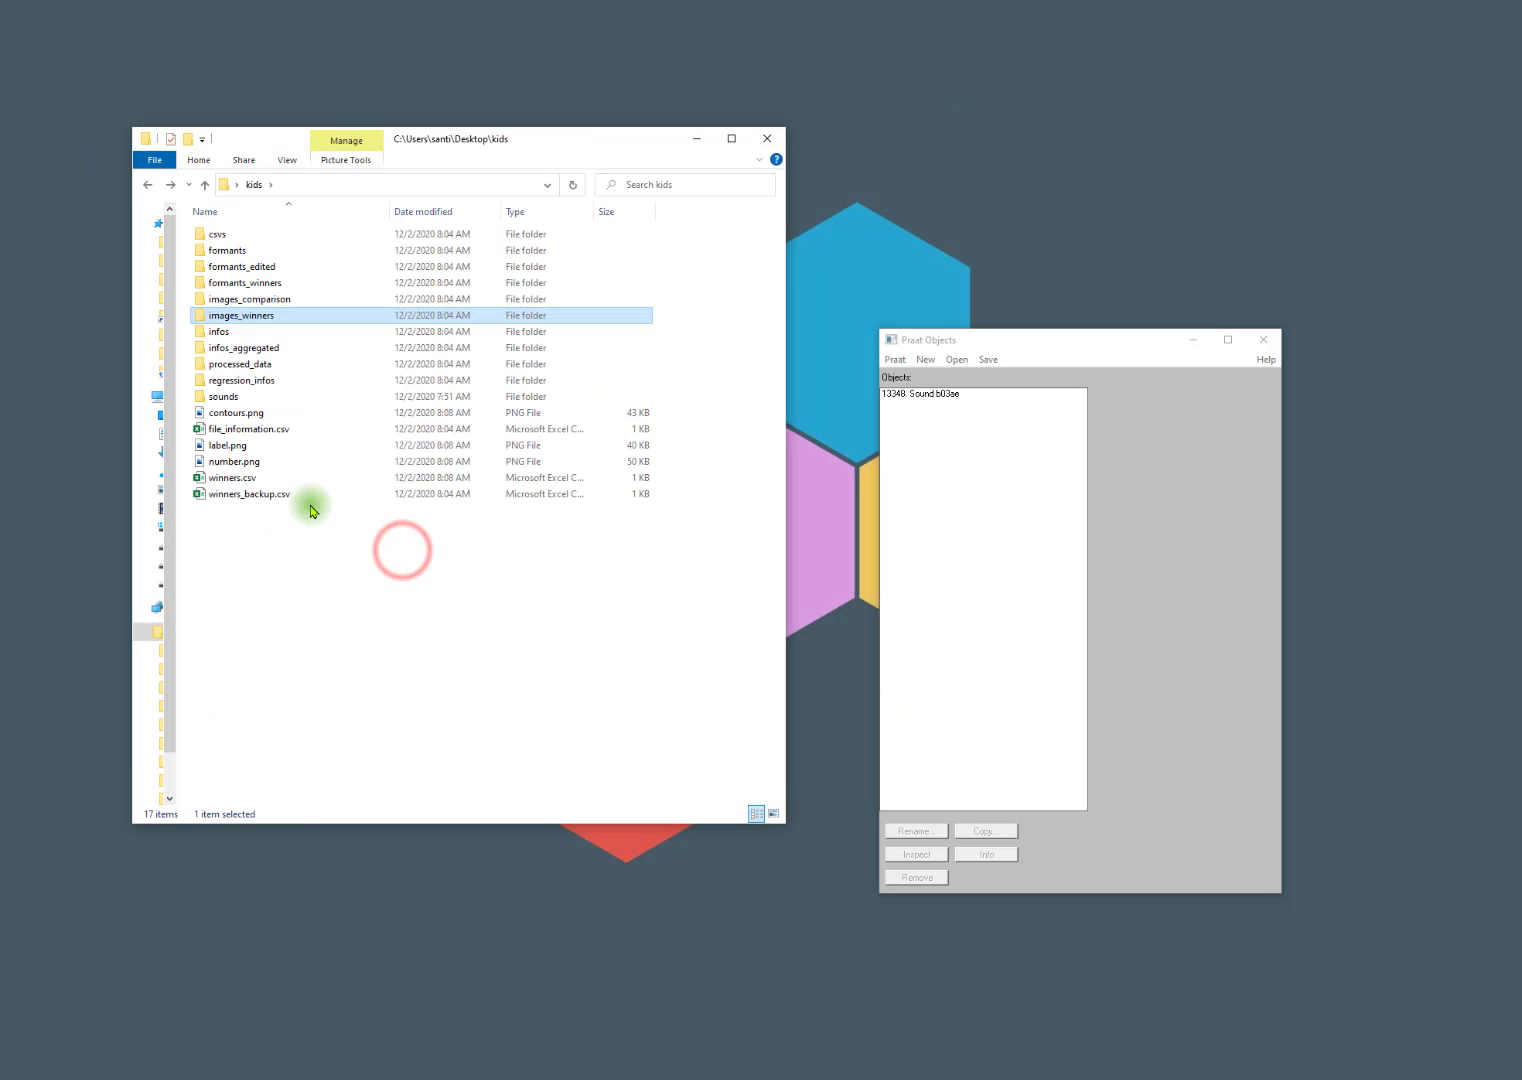
{"action": "double_click", "coordinate": [223, 289]}
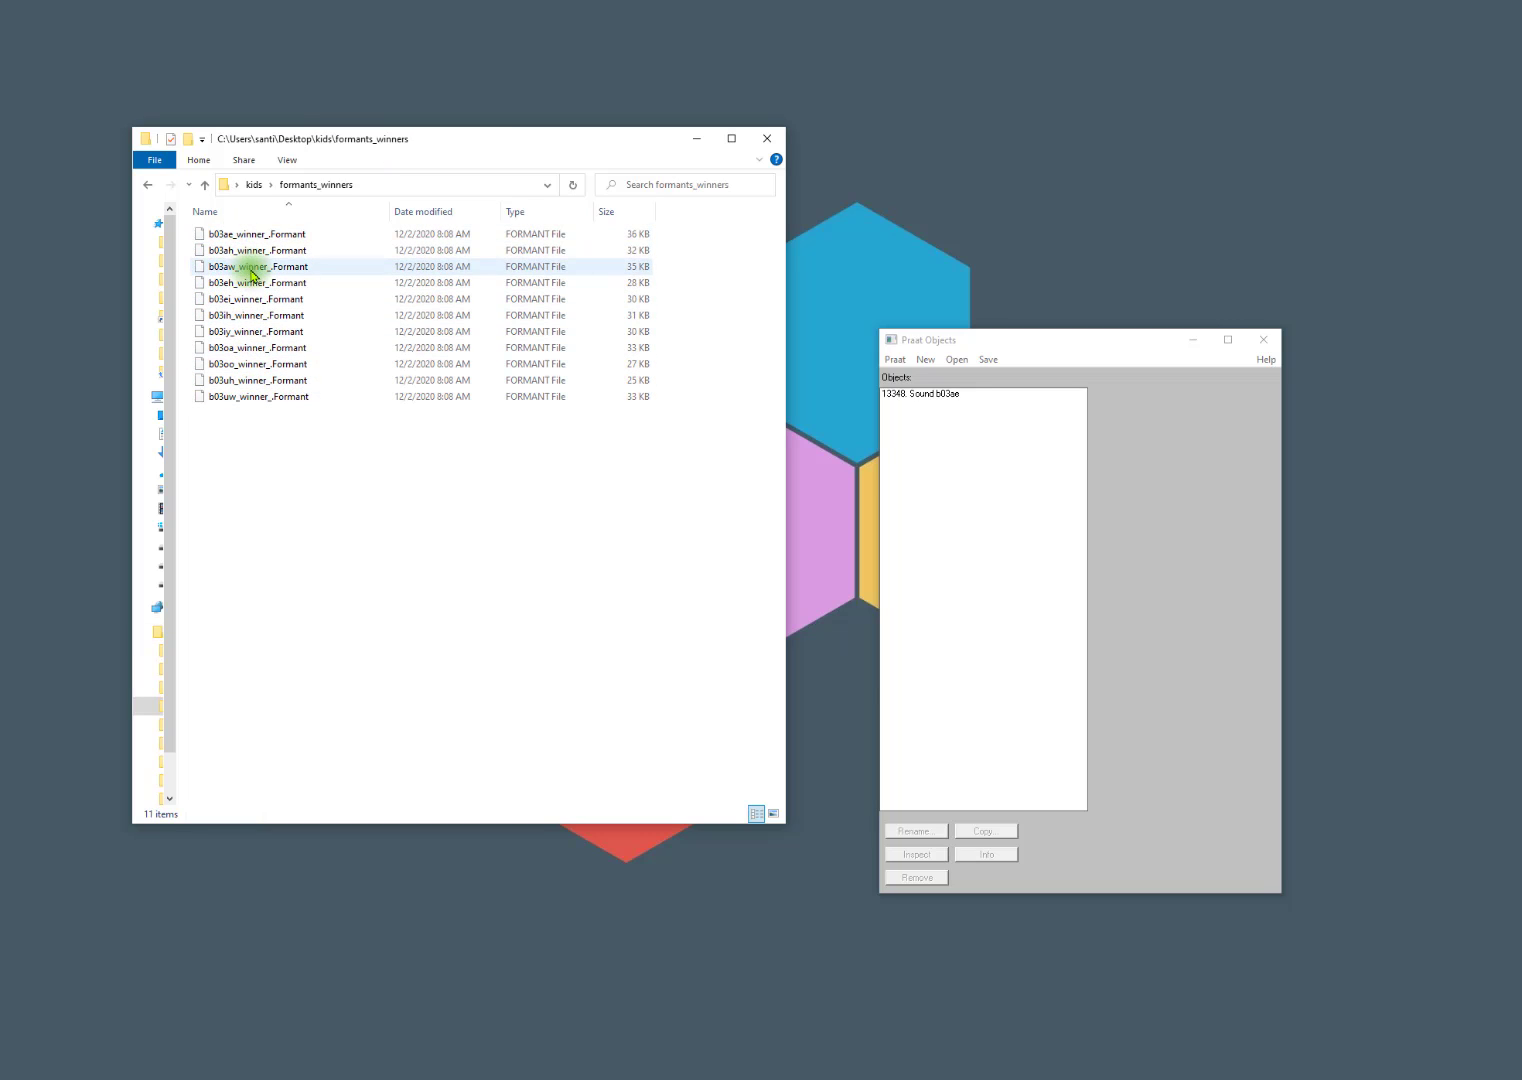
{"action": "left_click", "coordinate": [249, 285]}
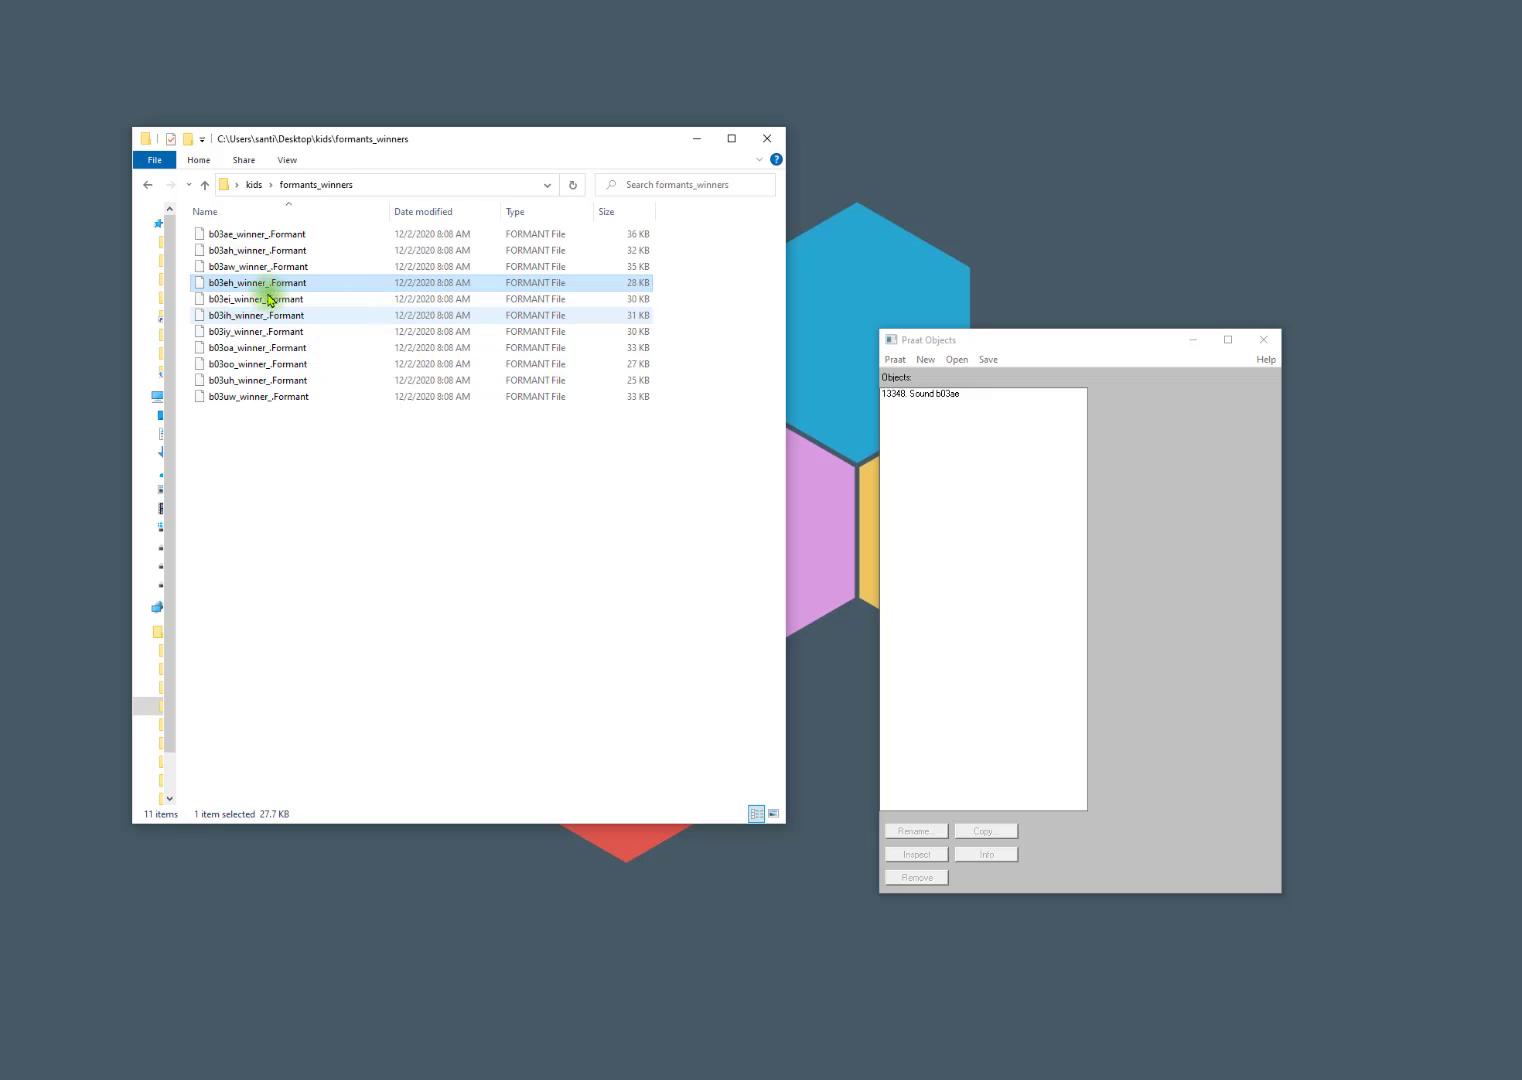
{"action": "key", "text": "alt+Left"}
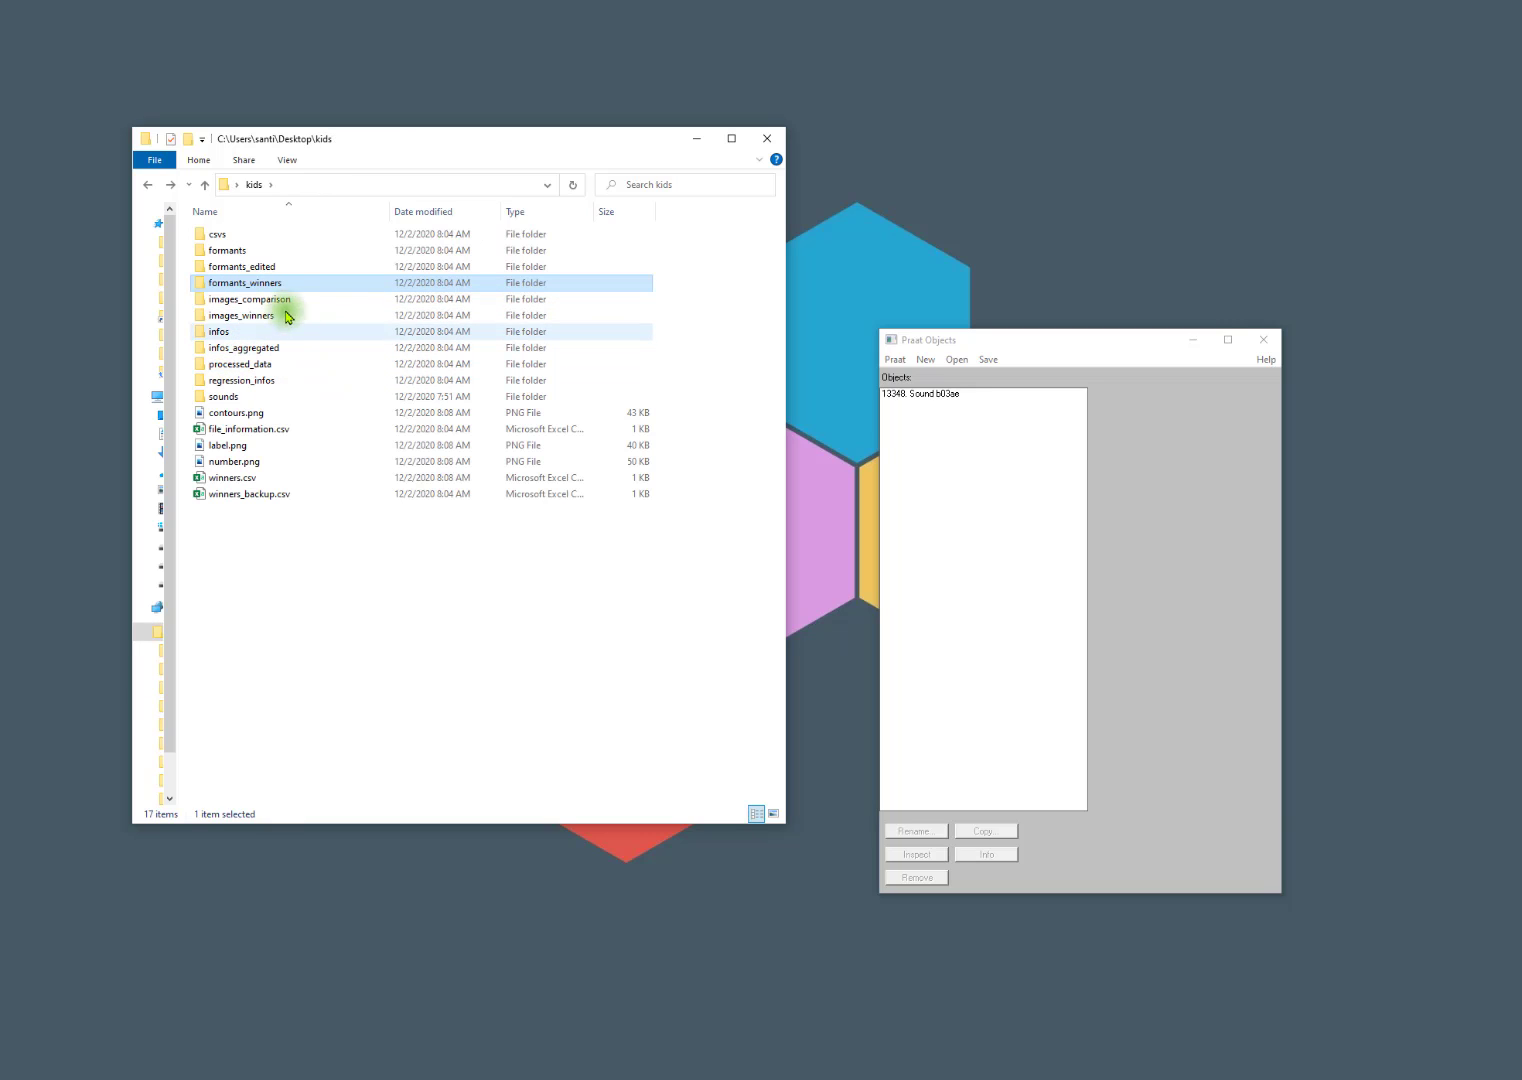
{"action": "double_click", "coordinate": [237, 268]}
{"action": "key", "text": "ctrl+v"}
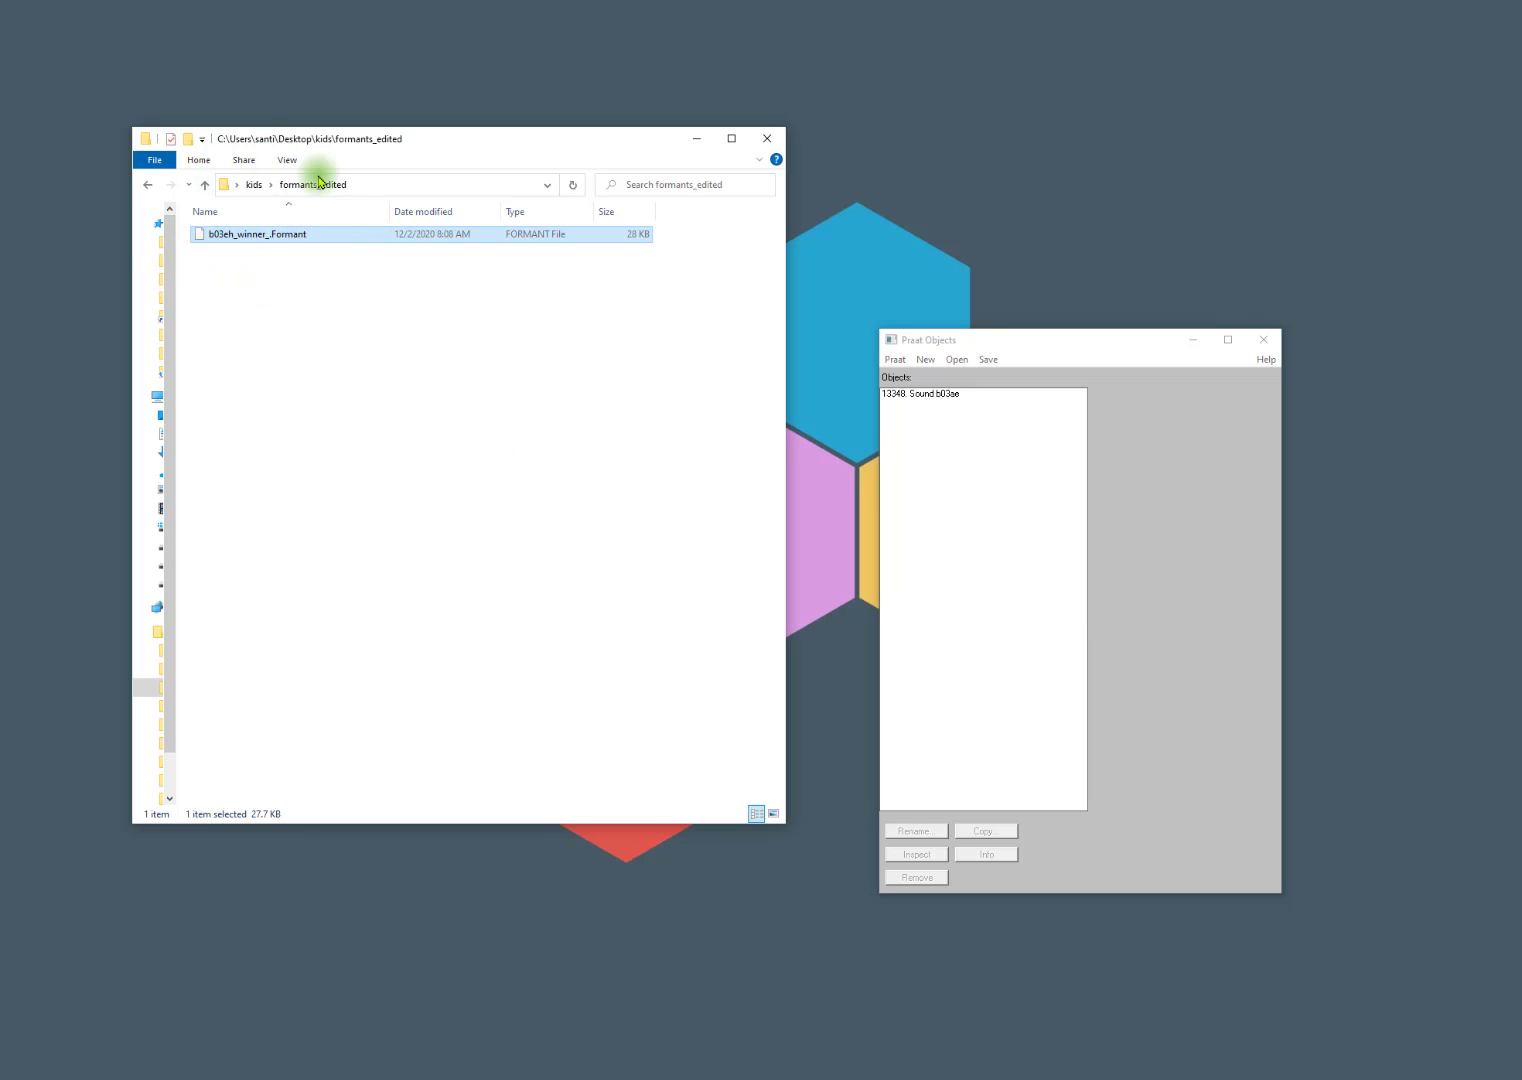
{"action": "left_click", "coordinate": [328, 393]}
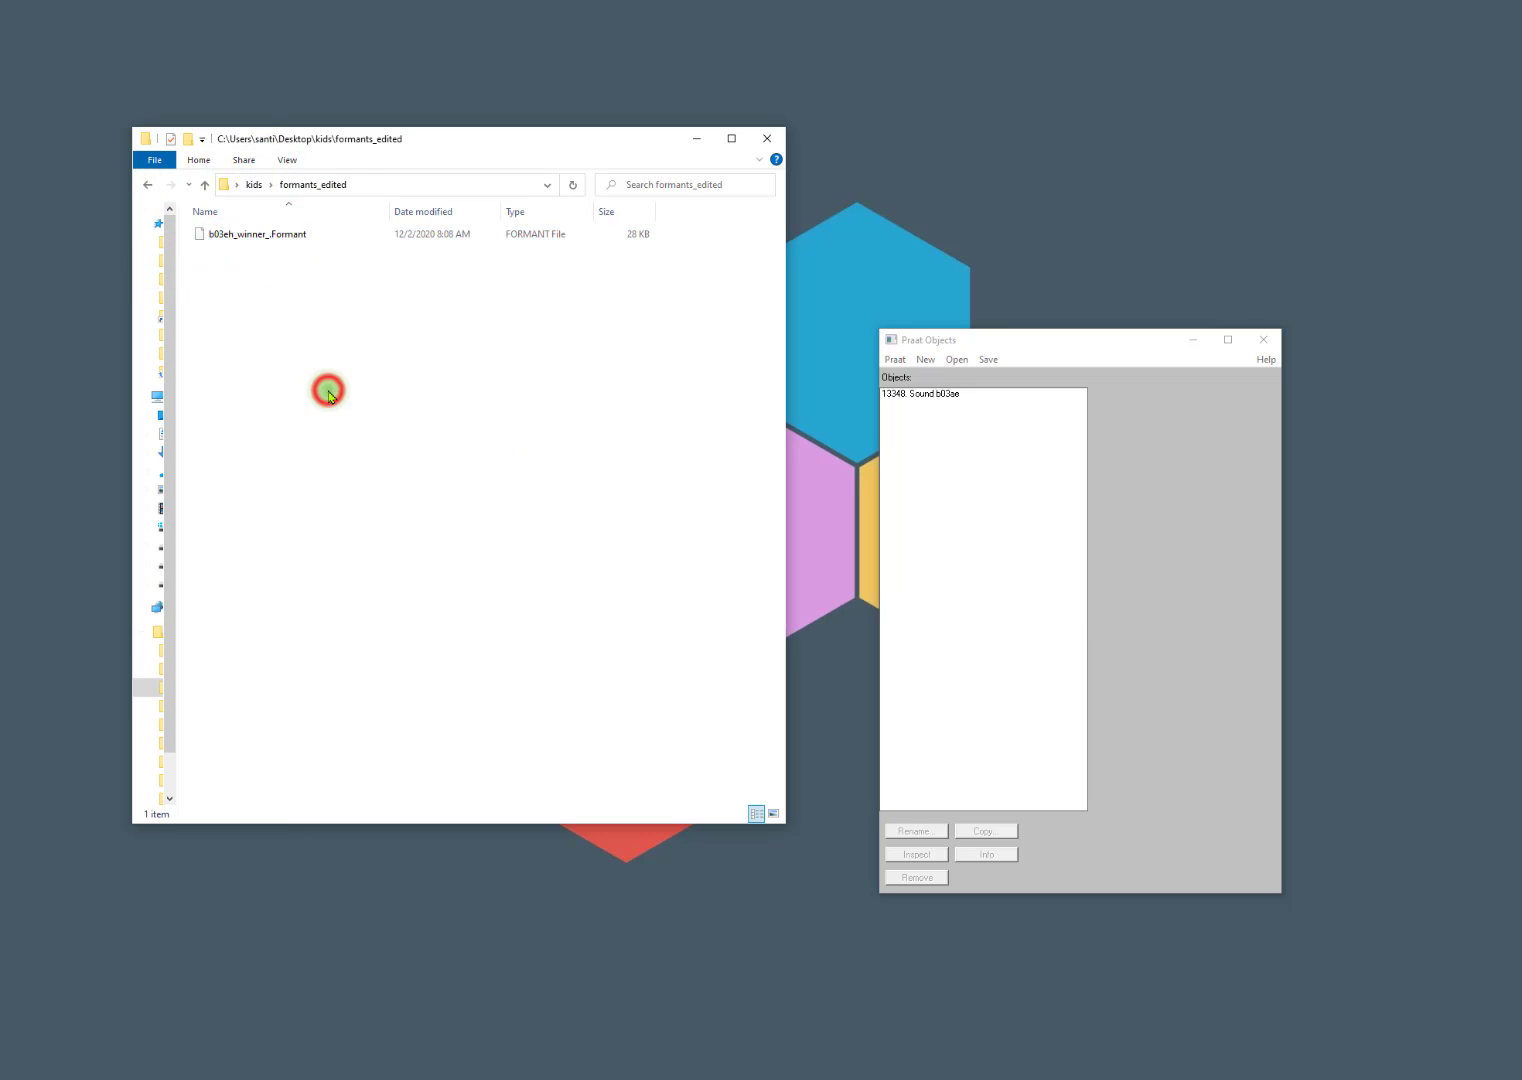
Run Fast Track's Edit folder tool on the kids folder with 5000 Hz maximum plotting frequency, 3 formants, and formant, CSV and image saving on.
{"action": "key", "text": "BackSpace"}
{"action": "left_click", "coordinate": [910, 394]}
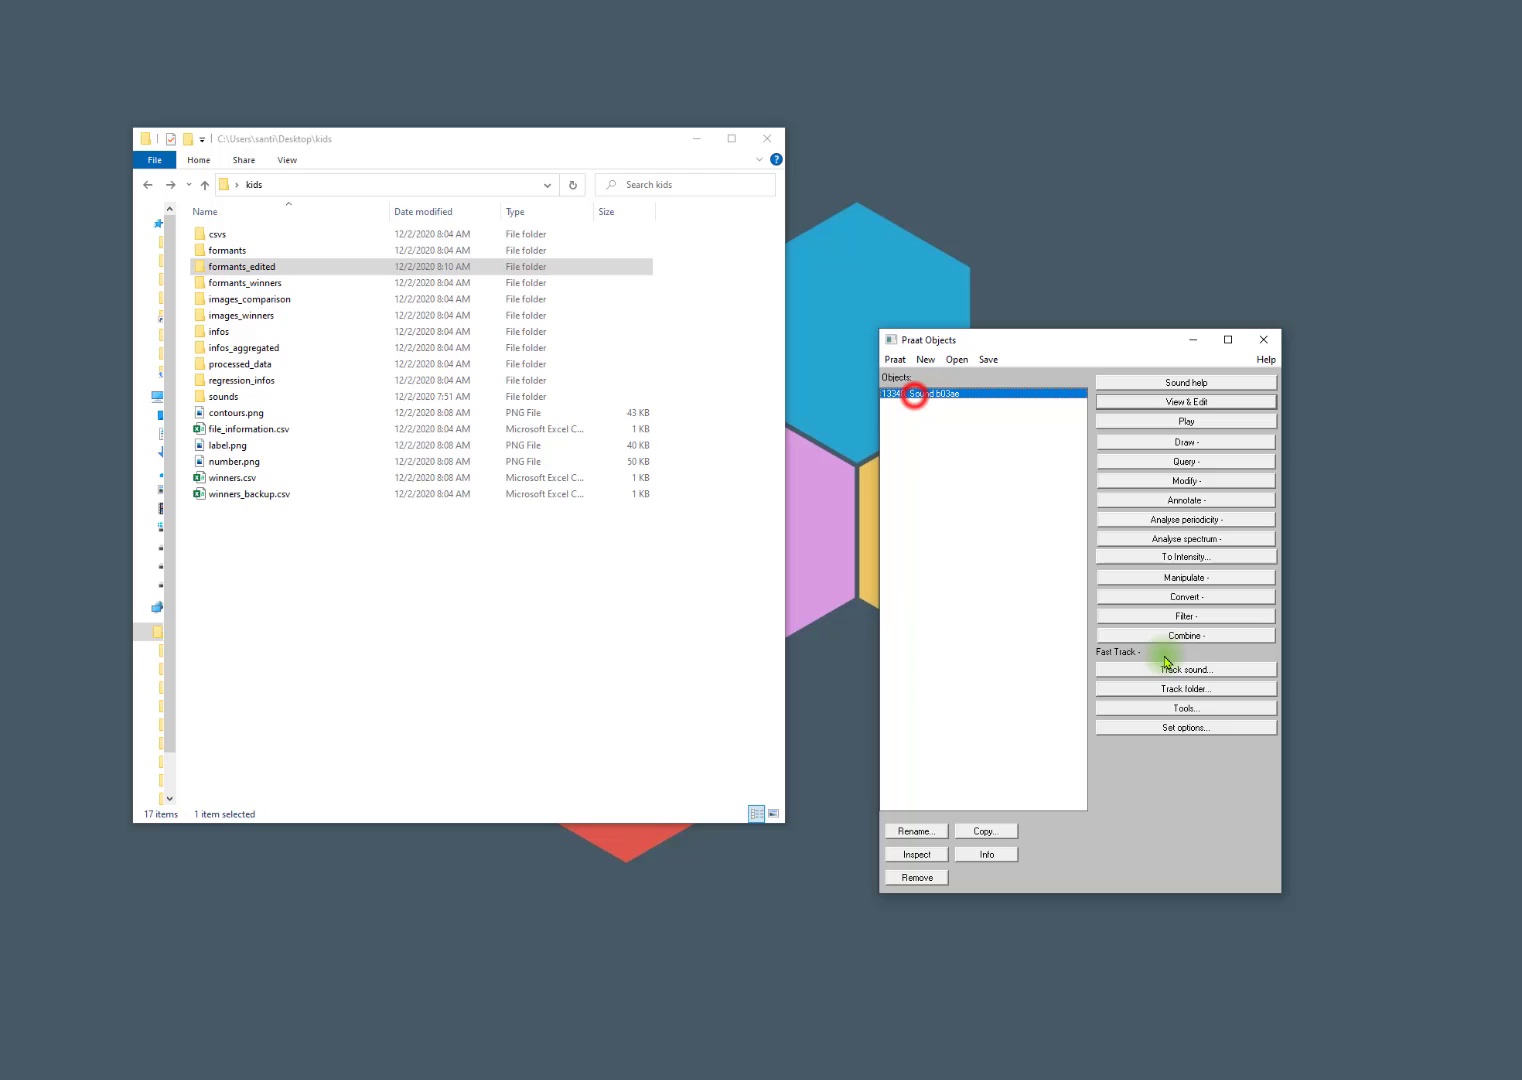
{"action": "left_click", "coordinate": [1158, 710]}
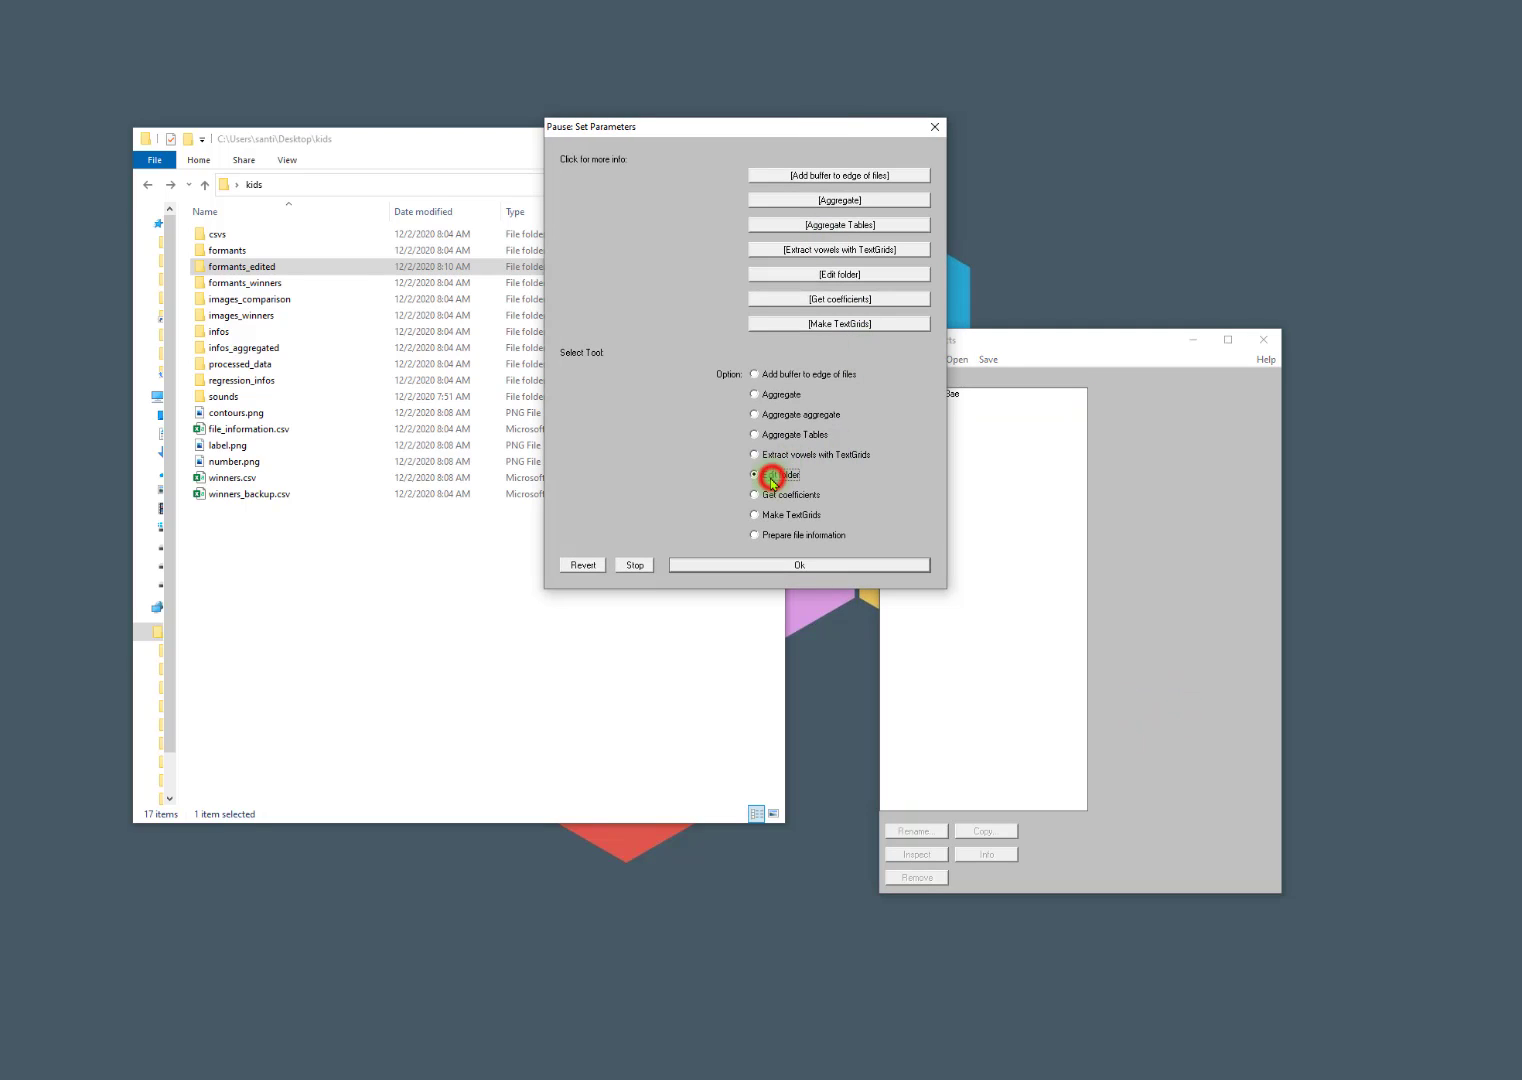
{"action": "left_click", "coordinate": [786, 566]}
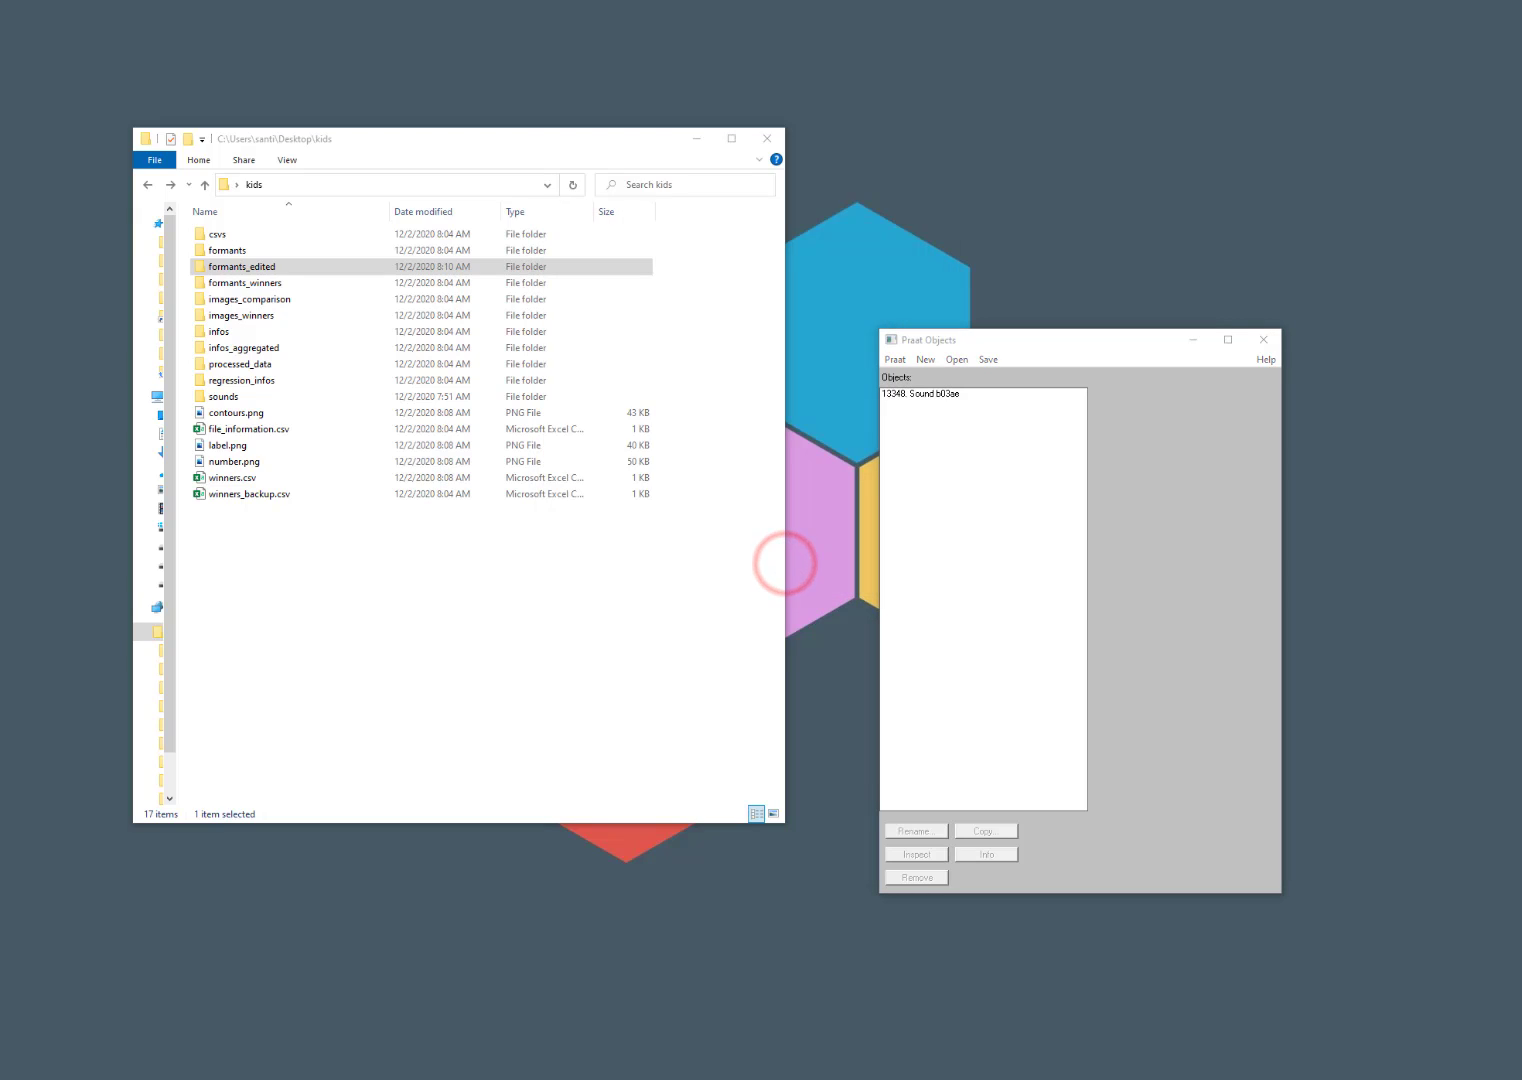
{"action": "left_click_drag", "start_coordinate": [537, 187], "coordinate": [1009, 222]}
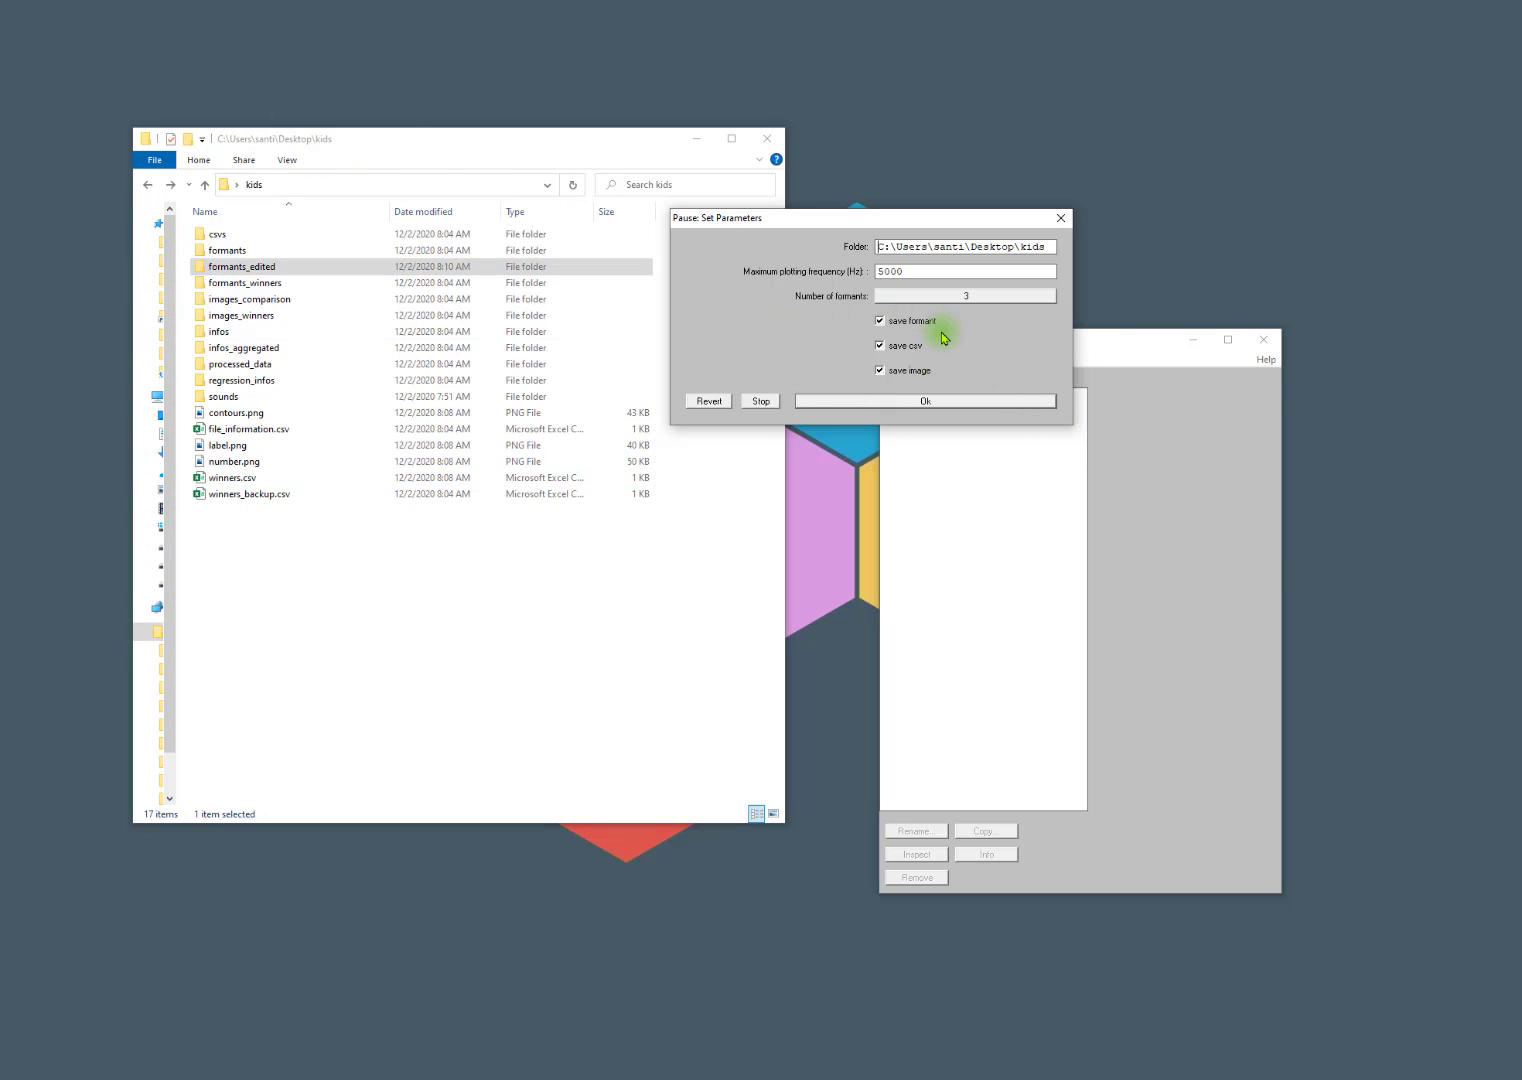
{"action": "left_click", "coordinate": [913, 402]}
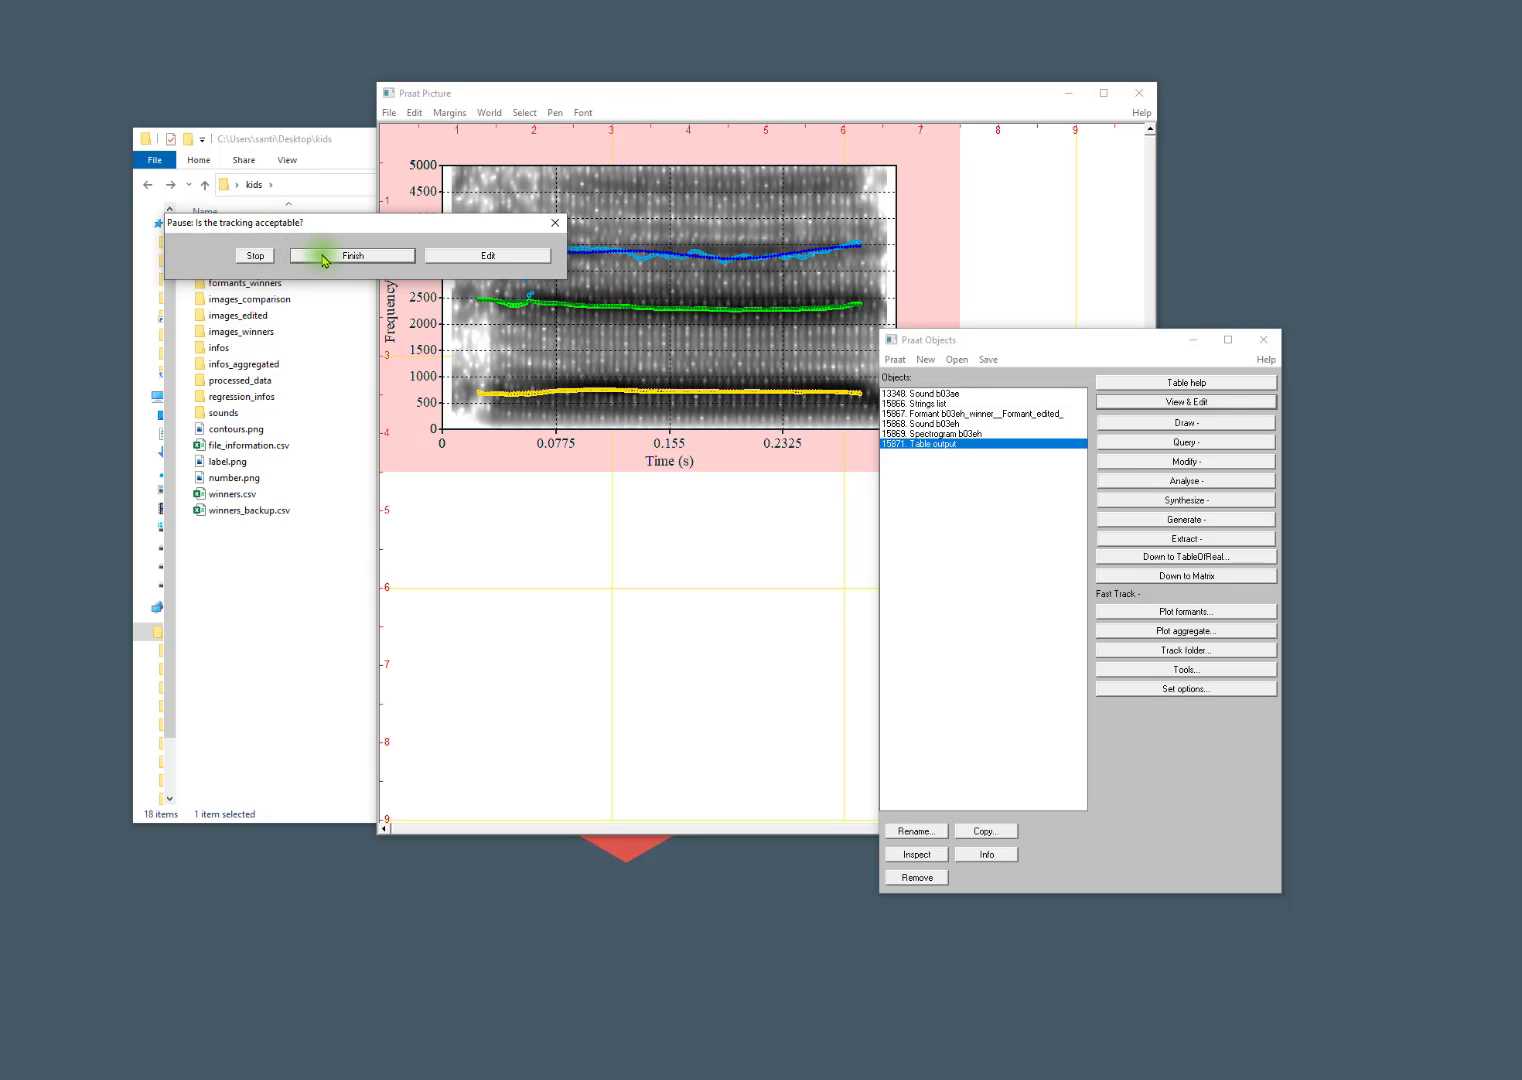
Open the b03eh formant tracks for editing in an enlarged editor window and make the third formant active.
{"action": "left_click", "coordinate": [472, 256]}
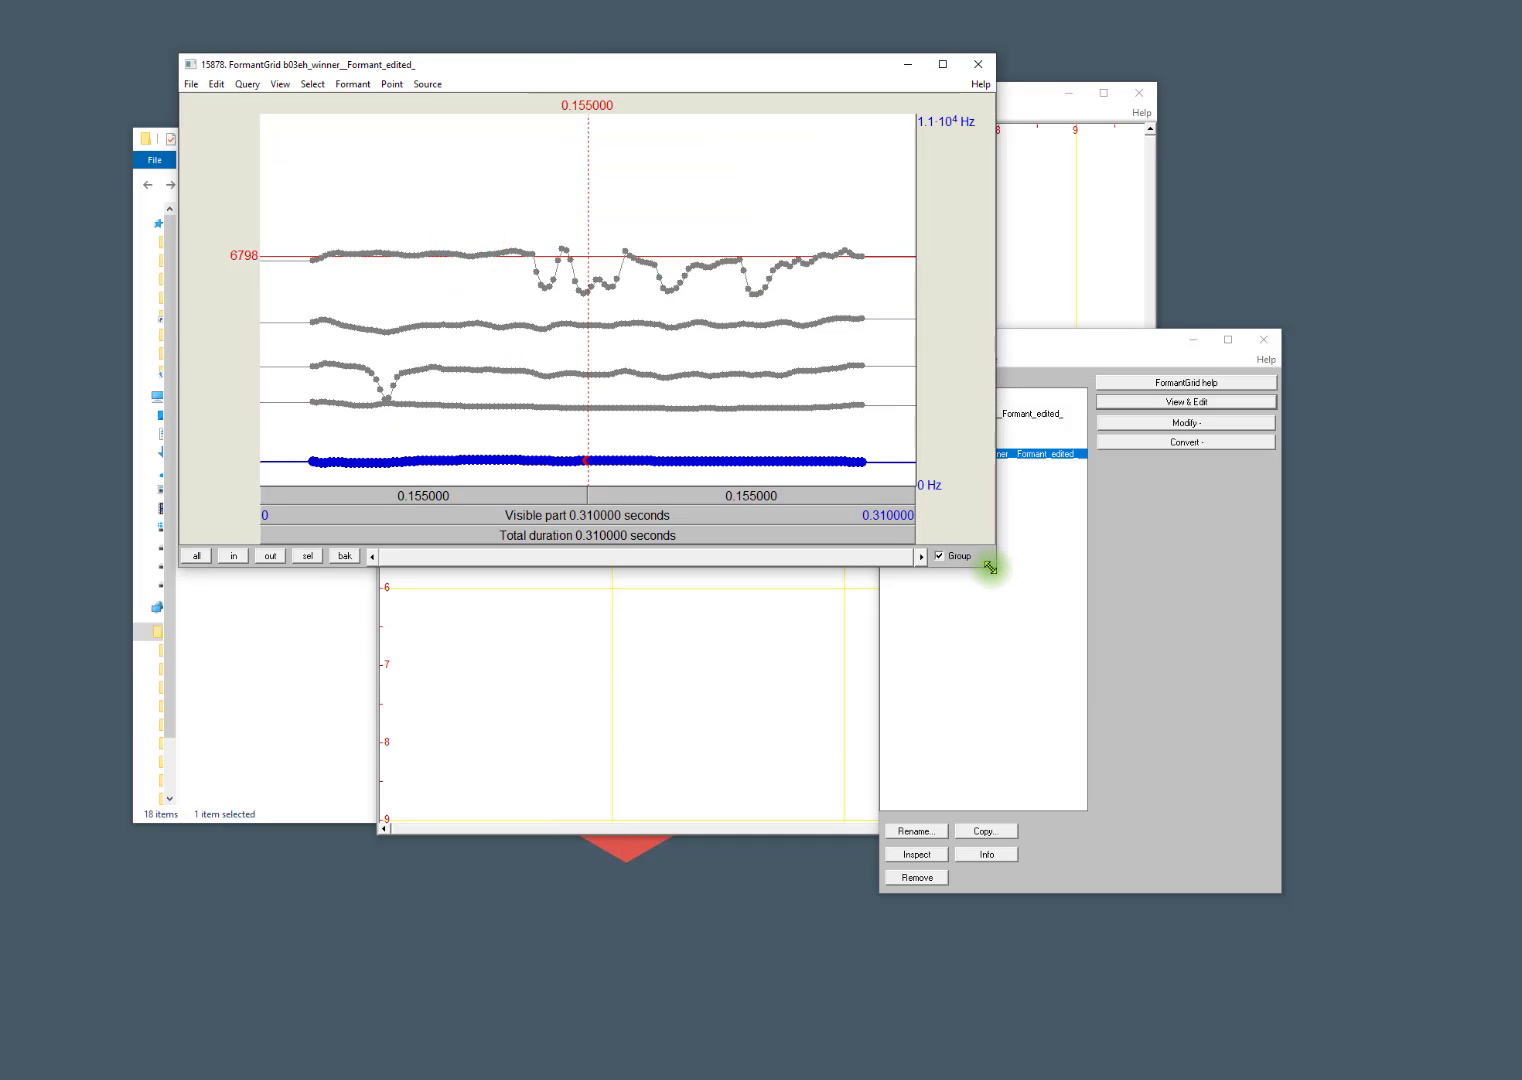
{"action": "left_click_drag", "start_coordinate": [1004, 581], "coordinate": [1205, 812]}
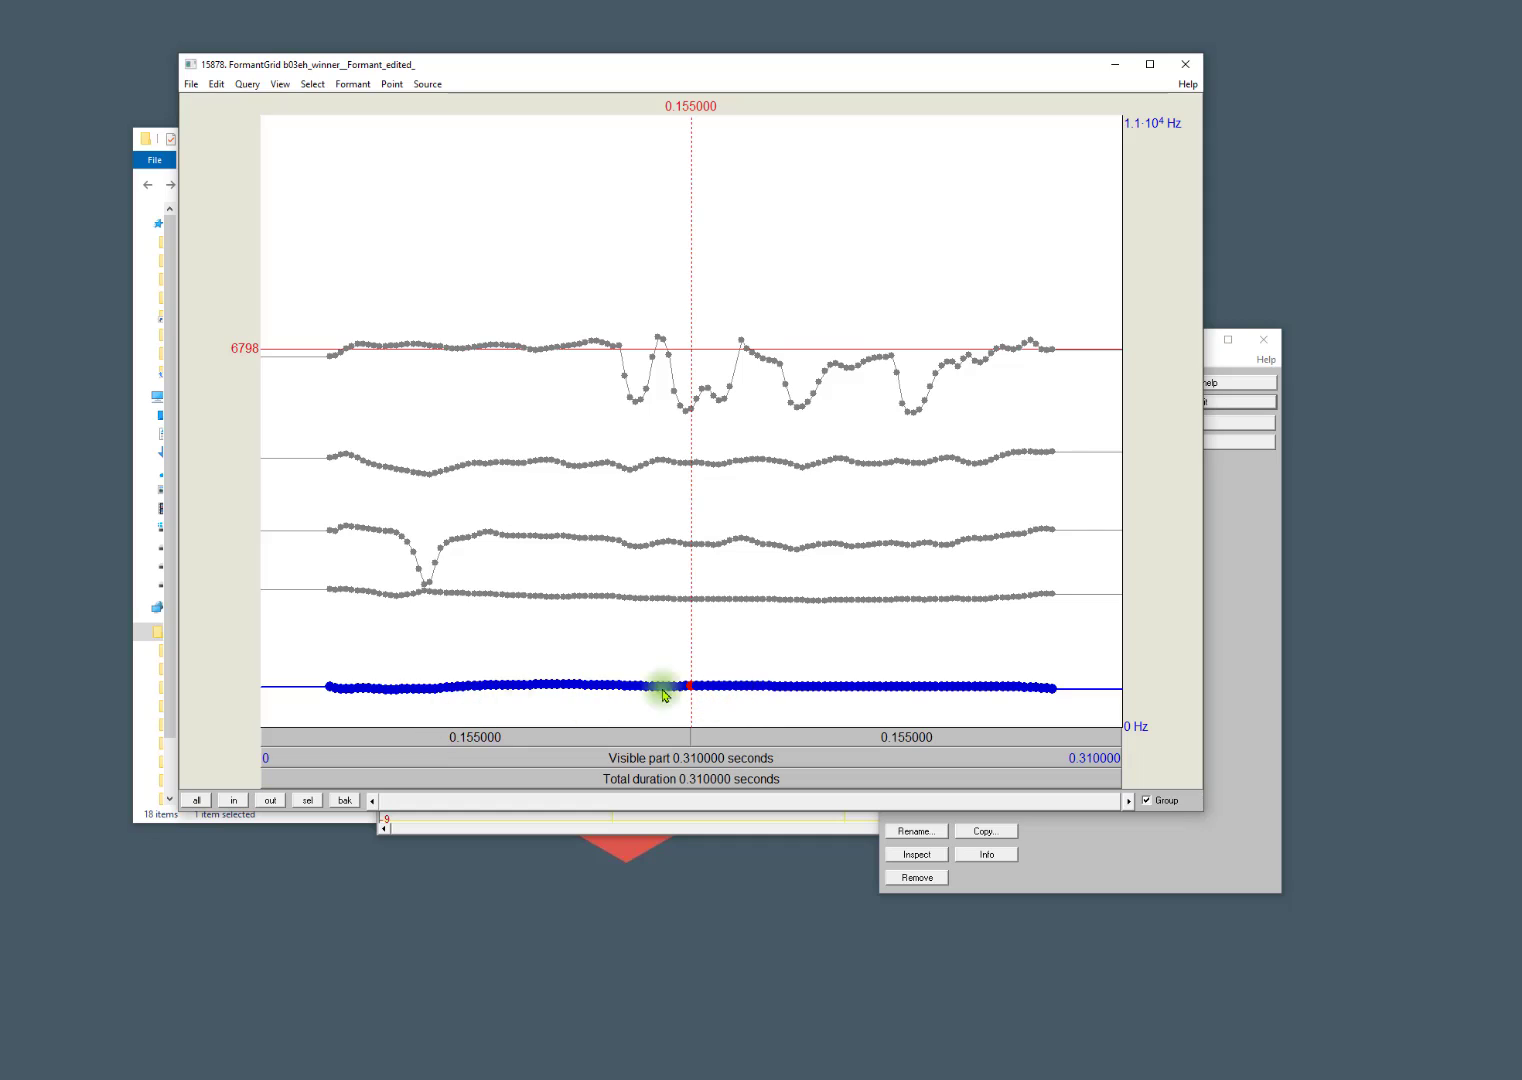
{"action": "key", "text": "ctrl+2"}
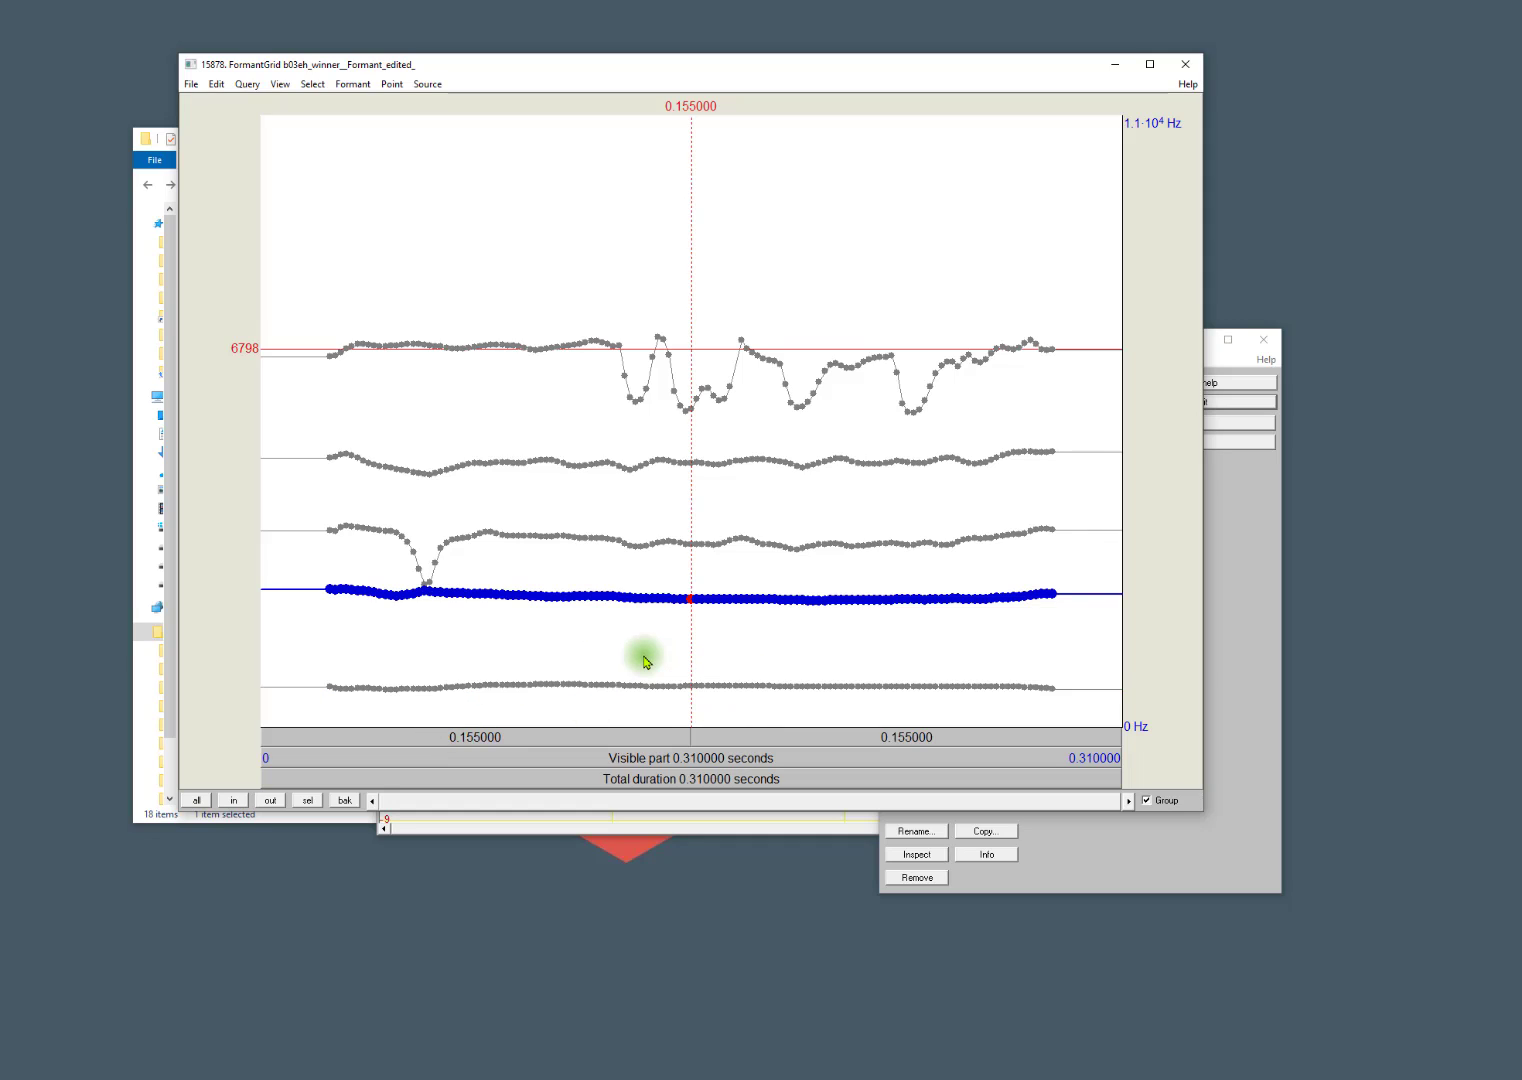
{"action": "key", "text": "ctrl+3"}
{"action": "key", "text": "ctrl+4"}
{"action": "key", "text": "ctrl+5"}
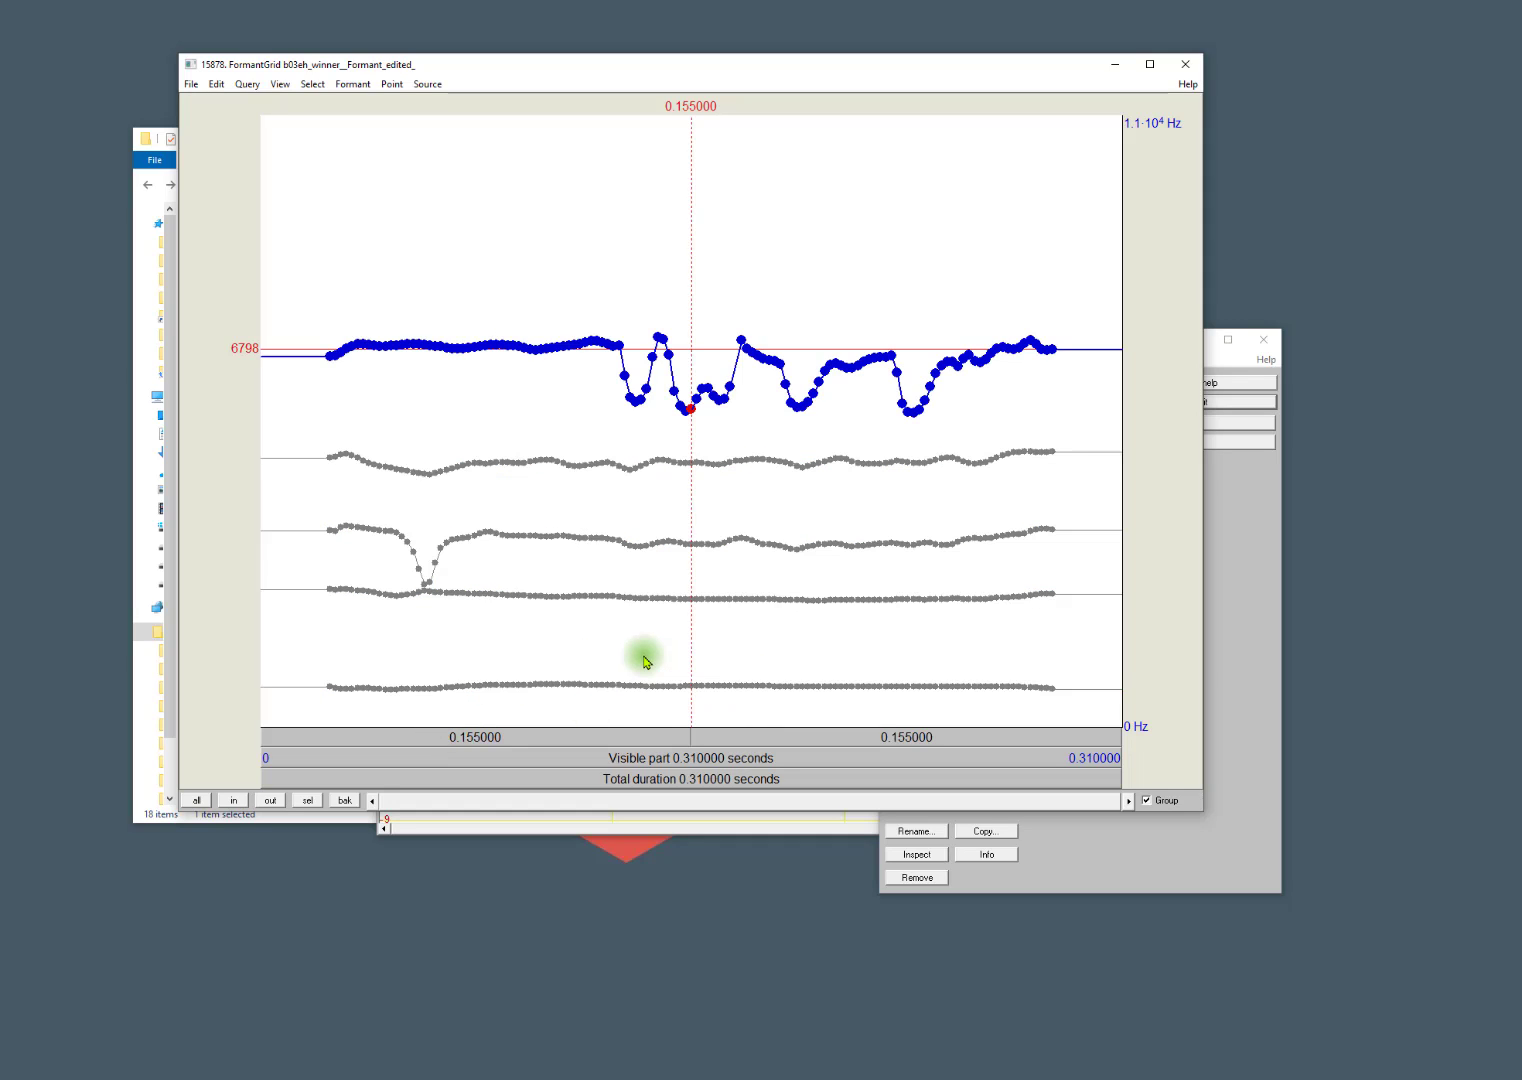
{"action": "key", "text": "ctrl+3"}
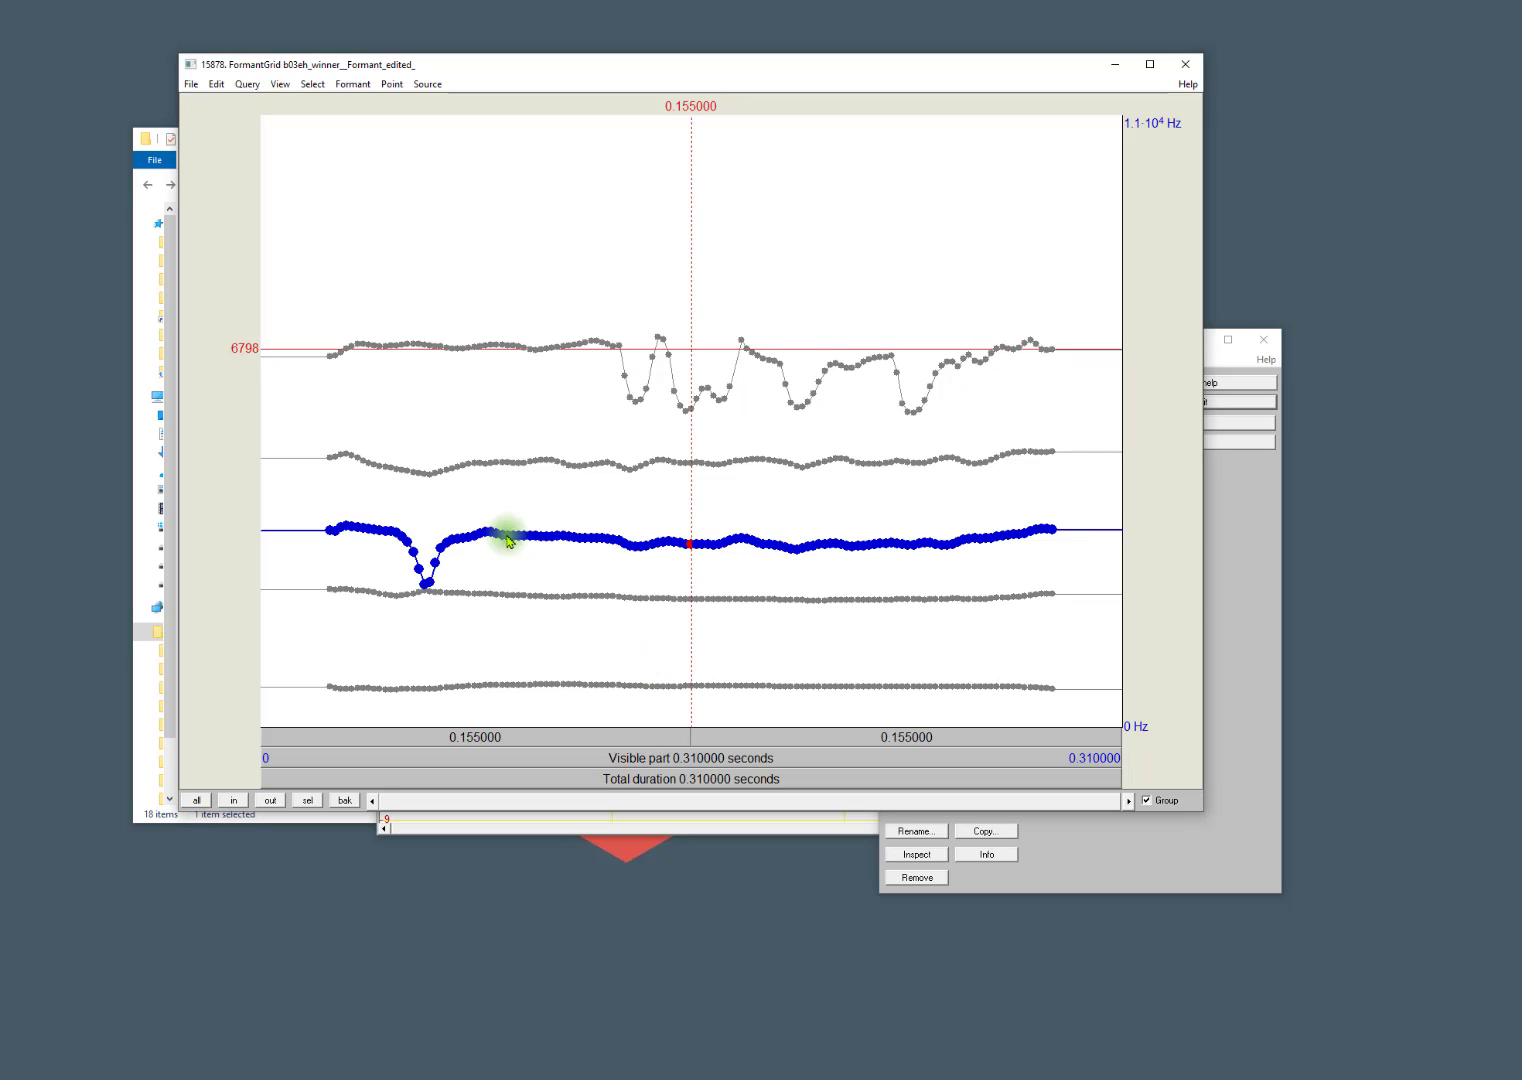
Remove the third formant's stray points in the dip between about 0.048 and 0.069 s.
{"action": "left_click", "coordinate": [382, 87]}
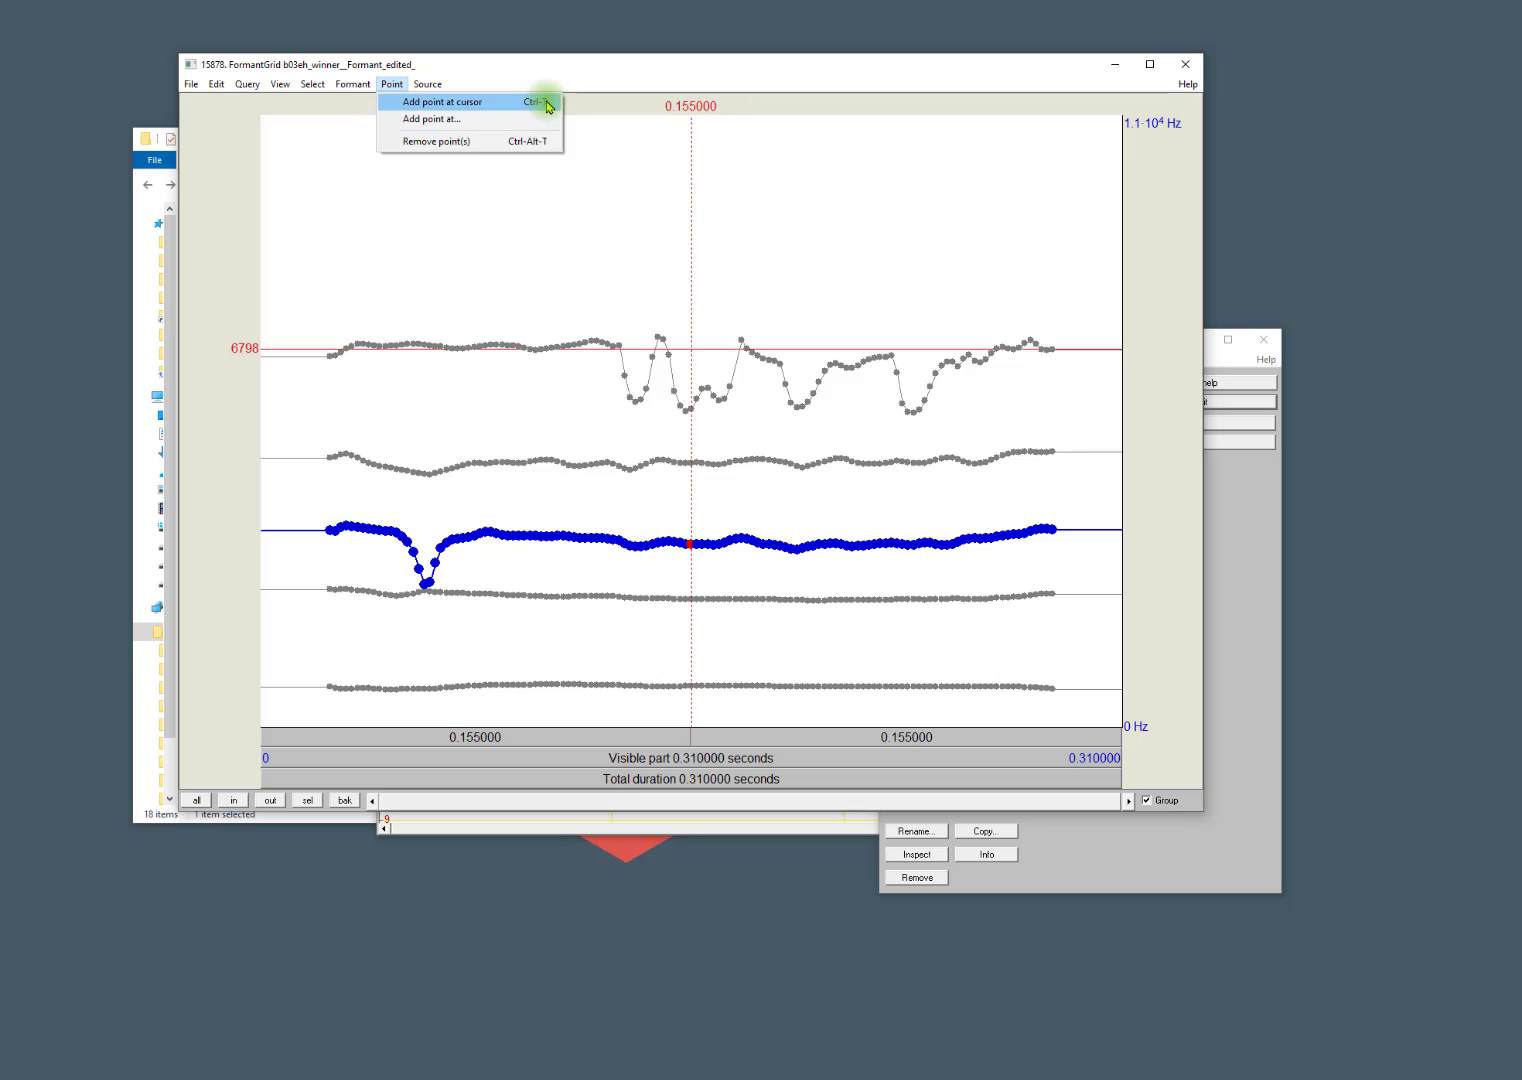
{"action": "left_click", "coordinate": [404, 541]}
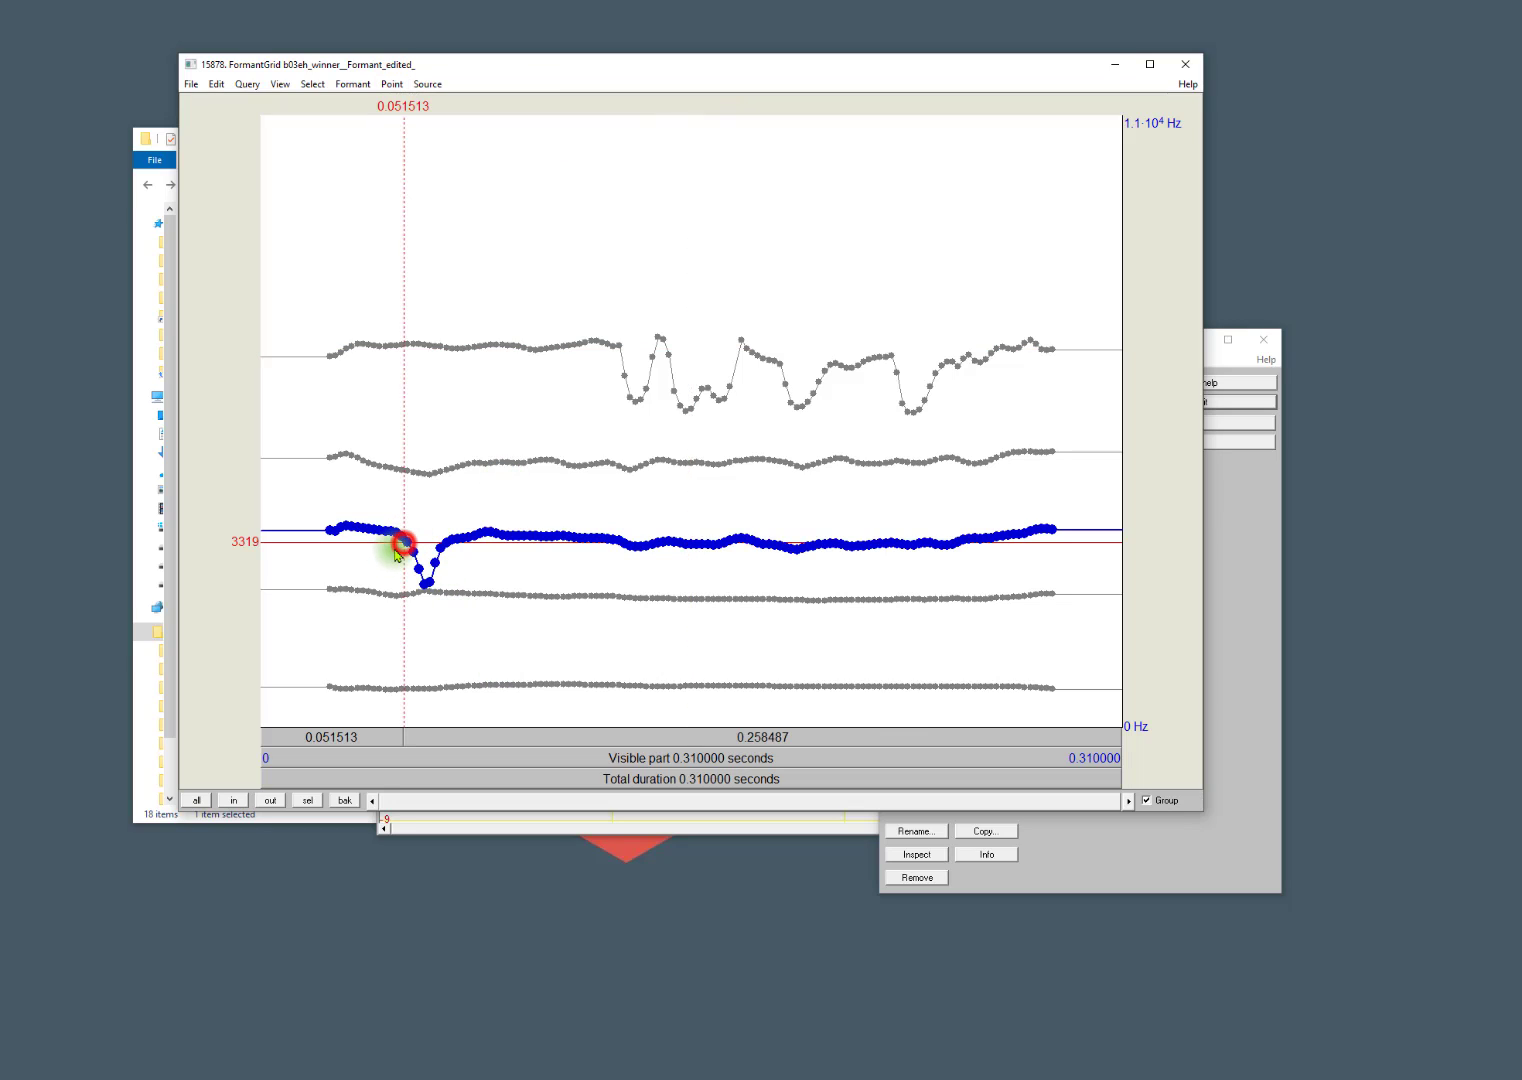
{"action": "left_click_drag", "start_coordinate": [395, 548], "coordinate": [453, 568]}
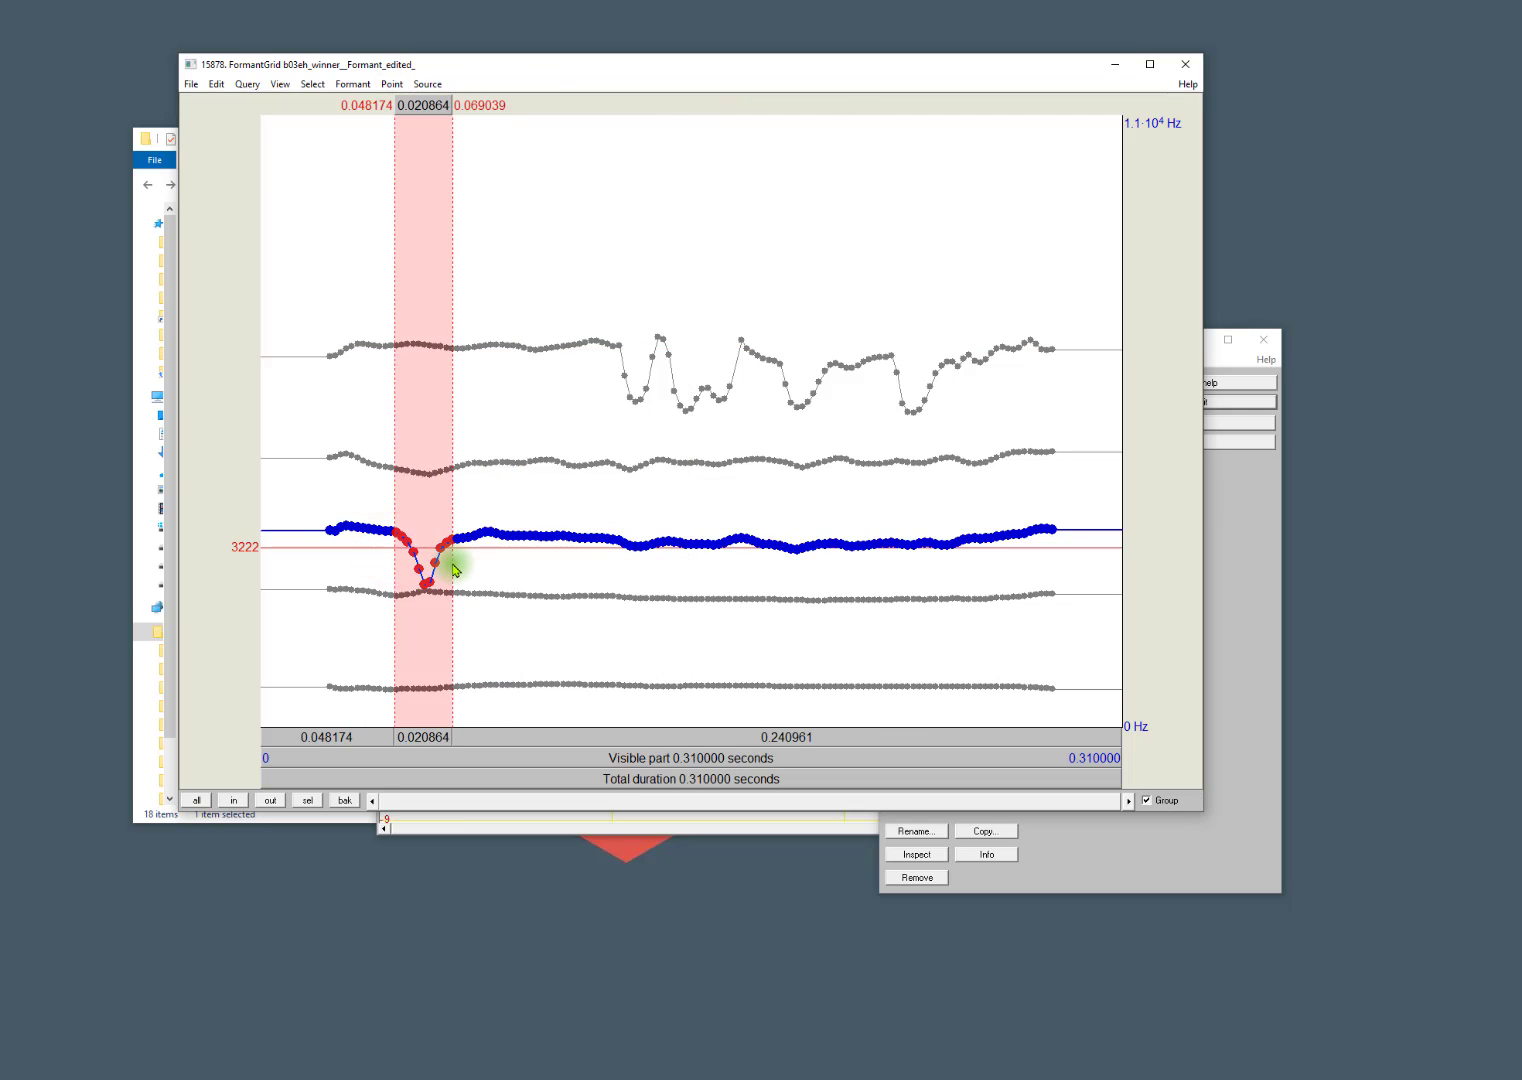
{"action": "key", "text": "ctrl+alt+t"}
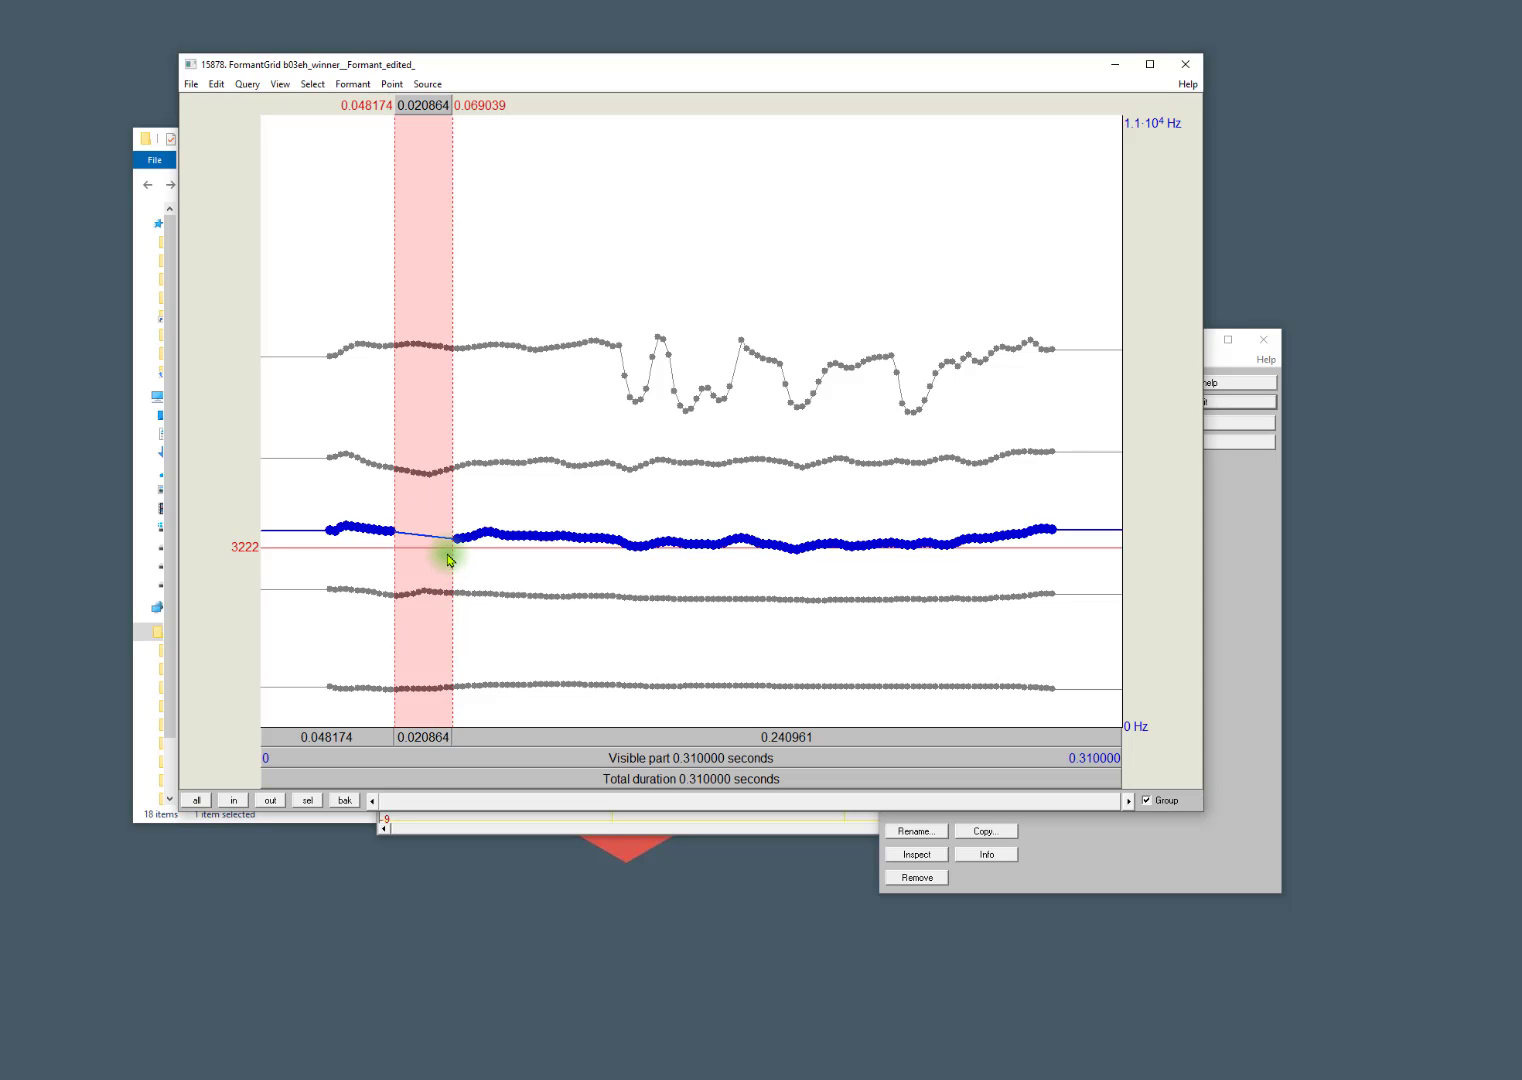
Add a third-formant point in the gap and place it at about 0.060 s and 3416 Hz.
{"action": "left_click", "coordinate": [421, 529]}
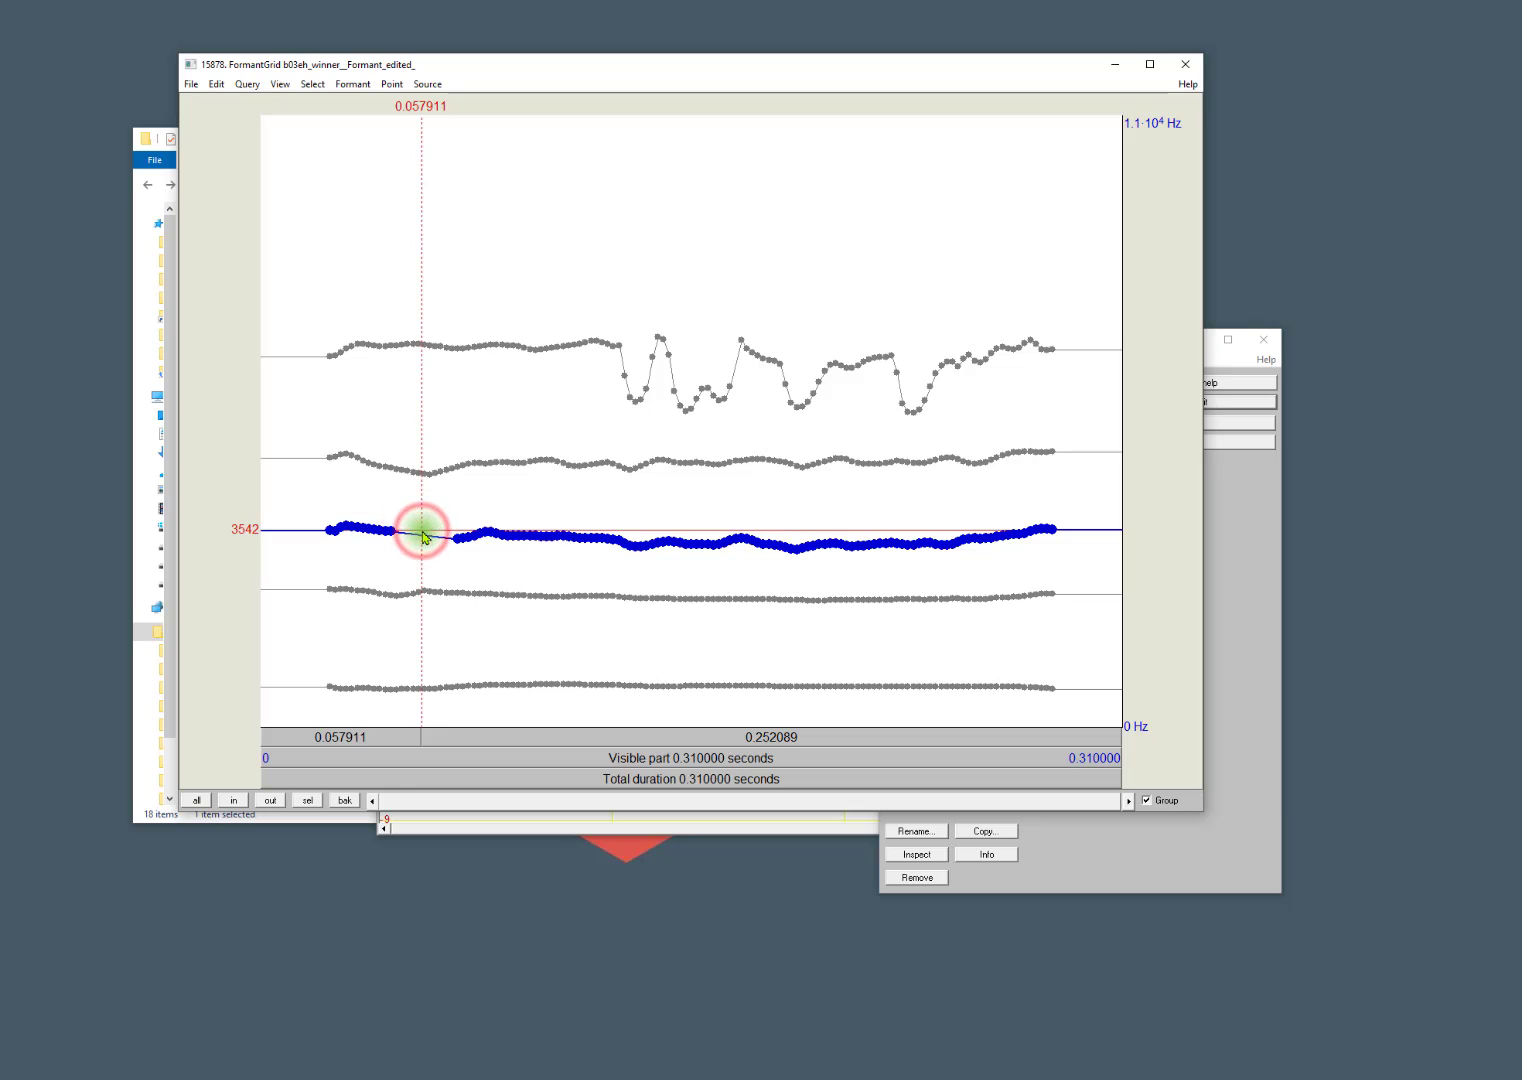
{"action": "left_click_drag", "start_coordinate": [421, 531], "coordinate": [428, 469]}
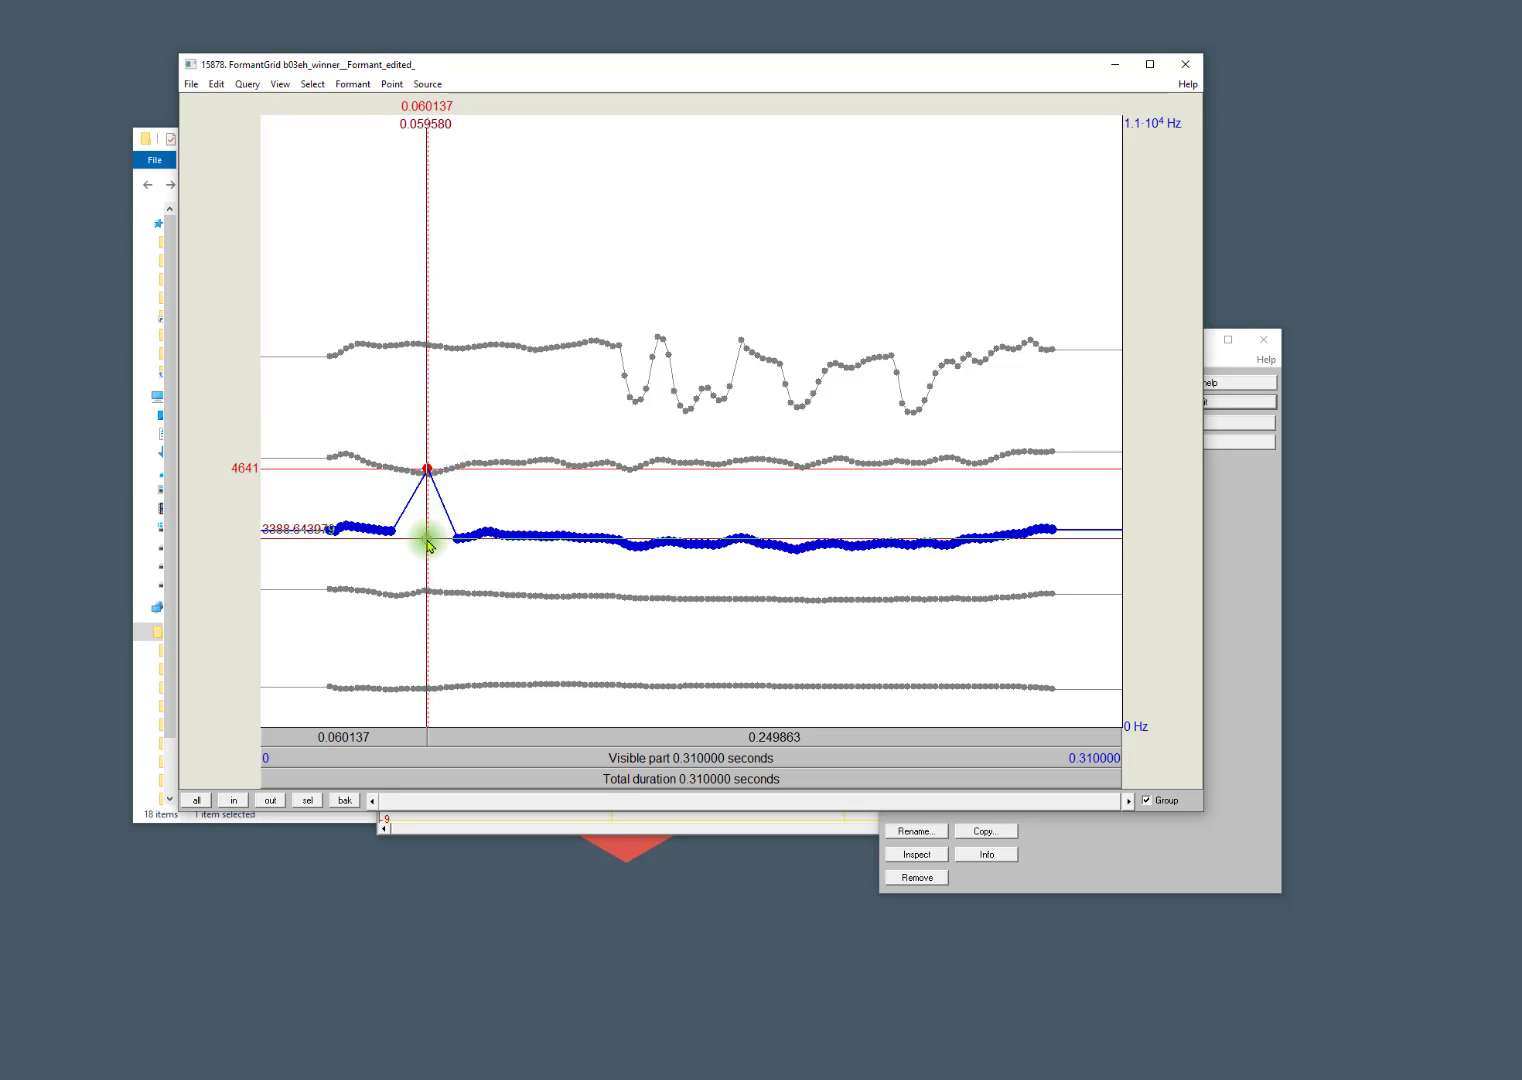
{"action": "left_click", "coordinate": [428, 541]}
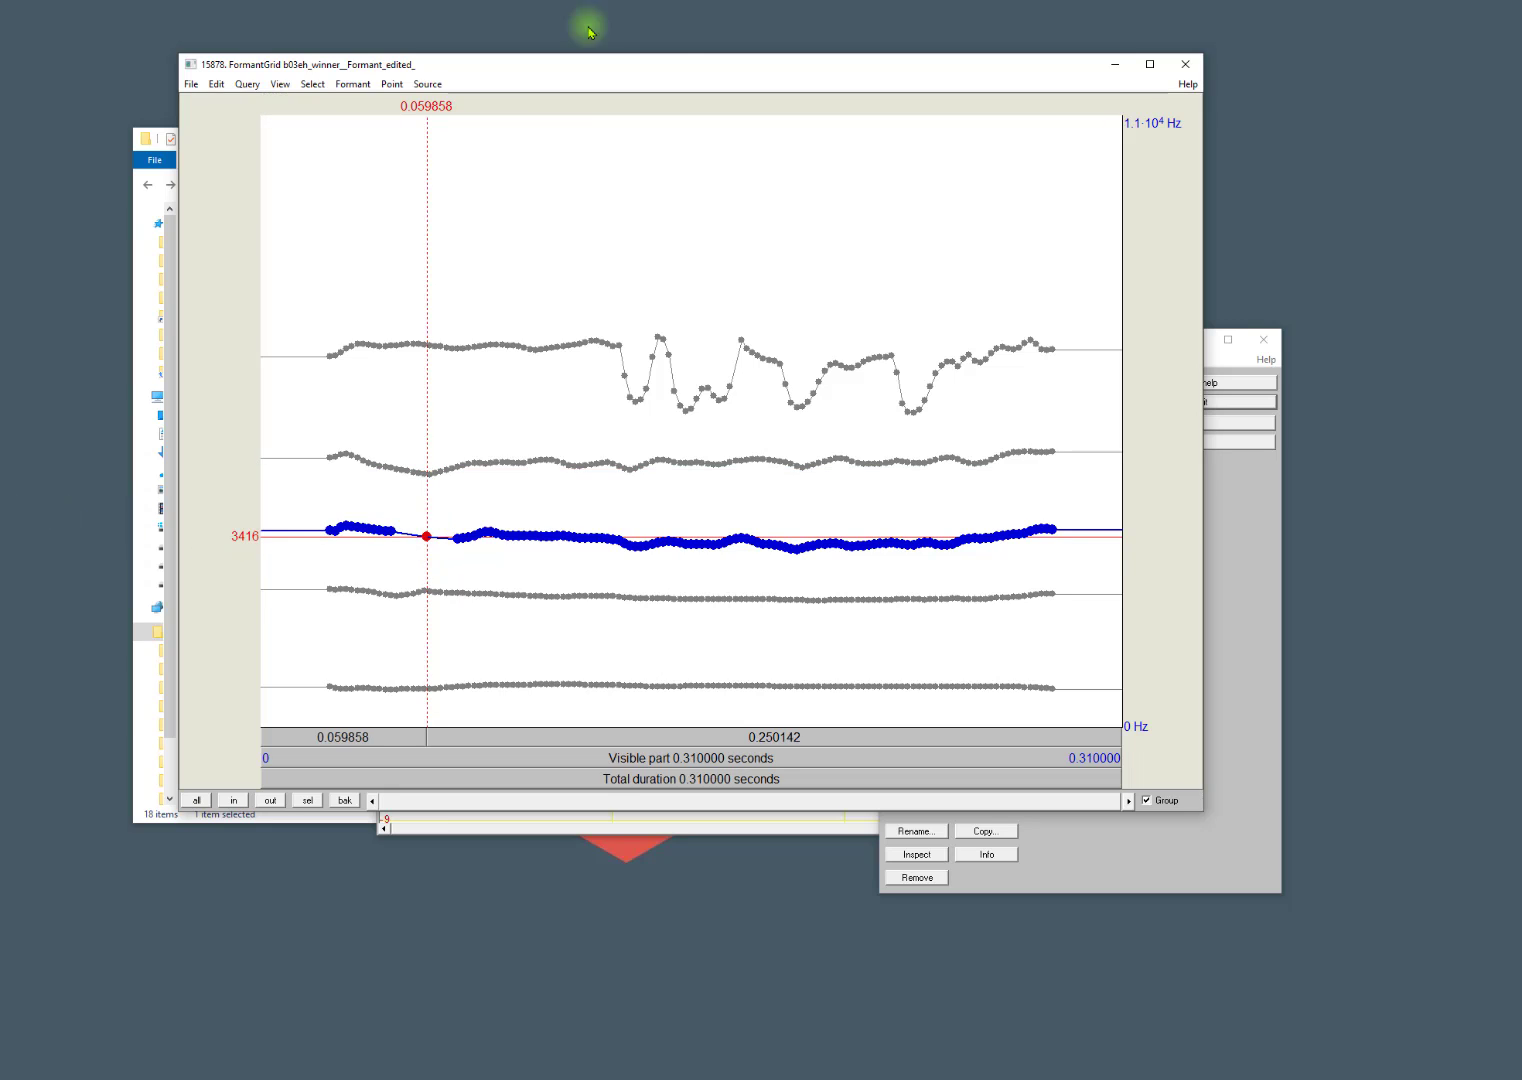
Confirm that the formant editing is done and accept the revised b03eh tracking as finished.
{"action": "key", "text": "alt+Tab"}
{"action": "left_click_drag", "start_coordinate": [861, 390], "coordinate": [366, 150]}
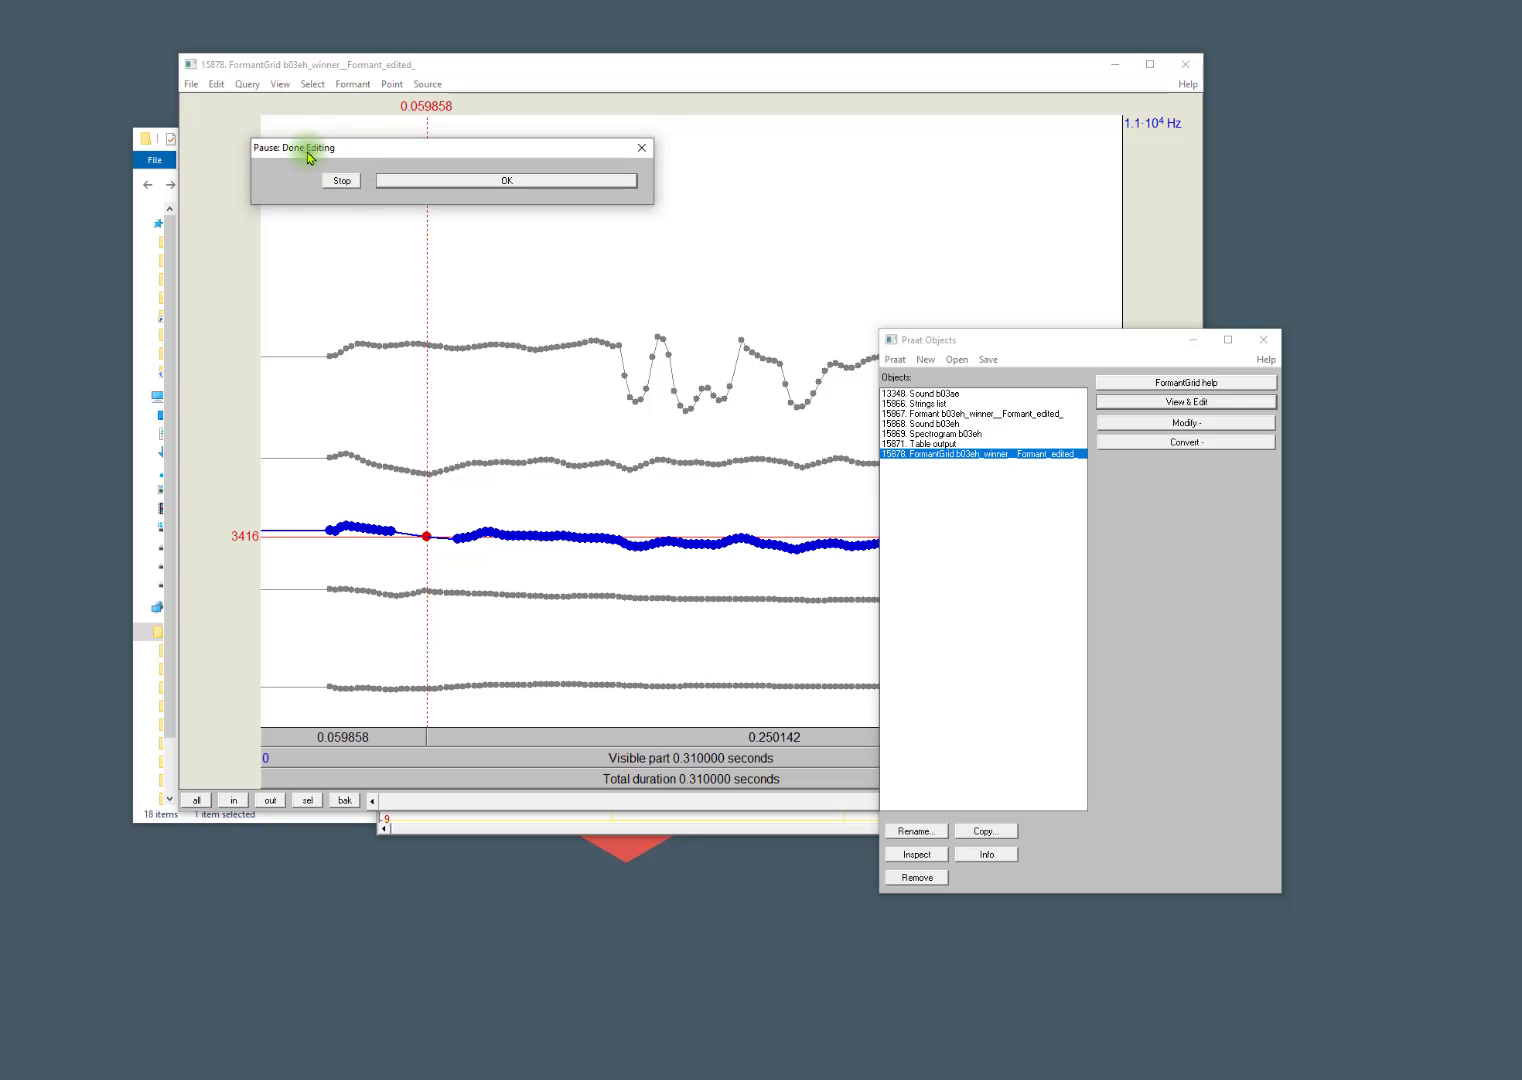
{"action": "left_click", "coordinate": [474, 181]}
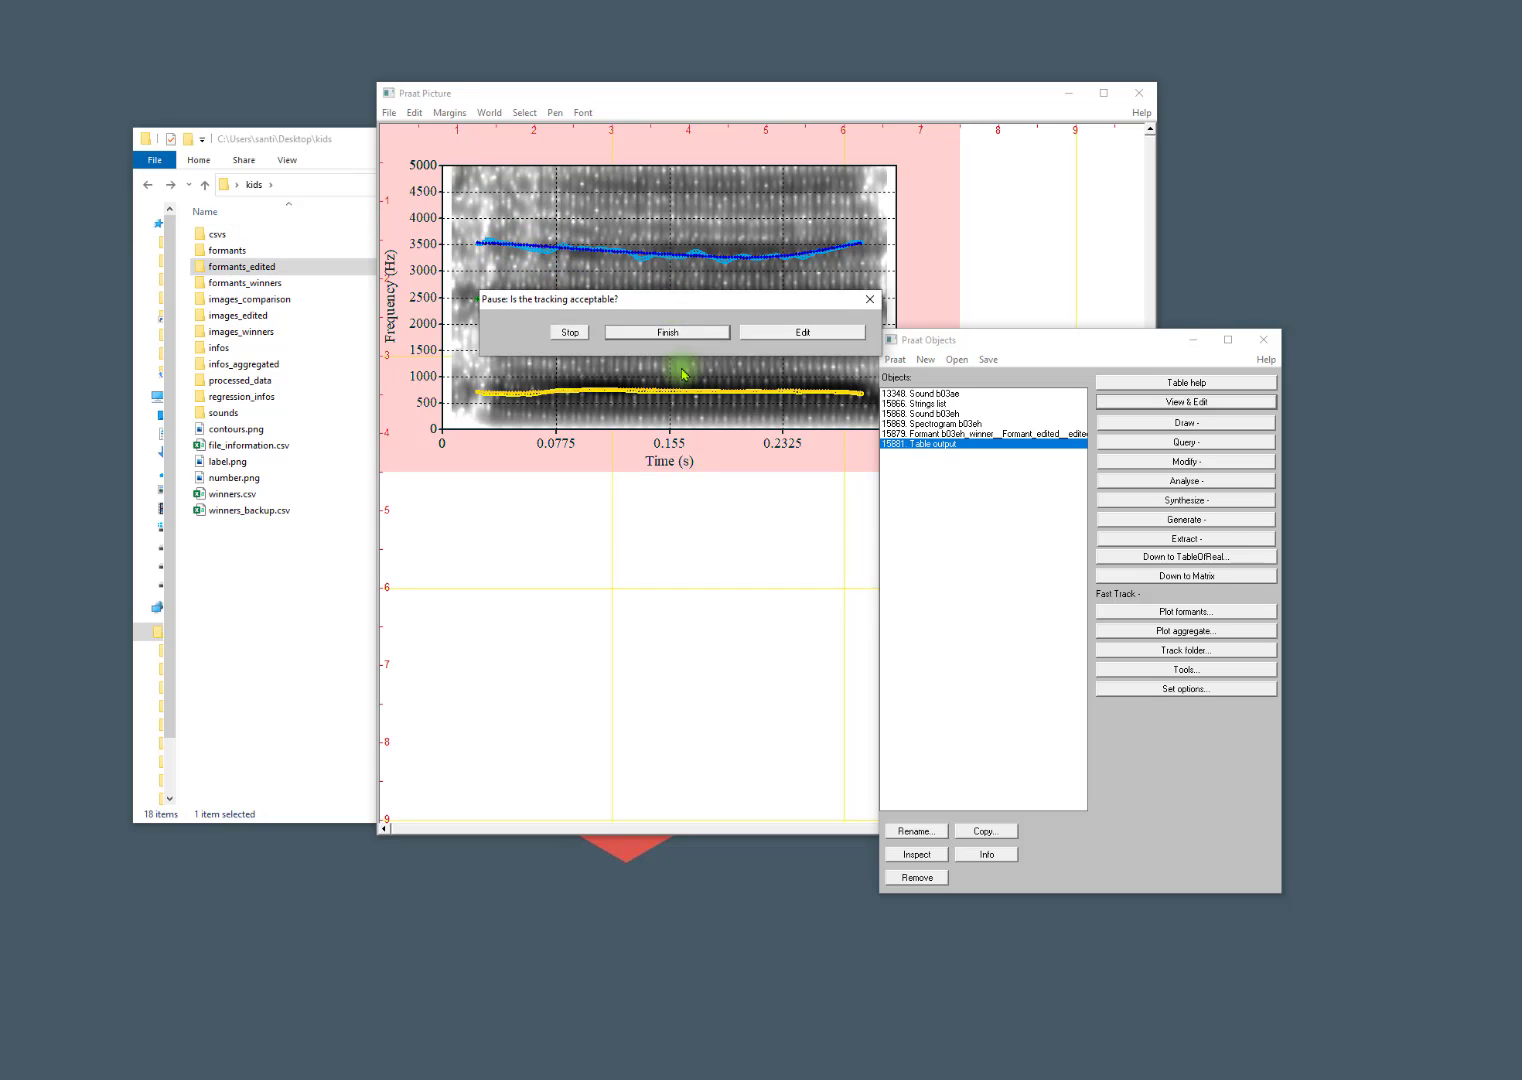
{"action": "left_click_drag", "start_coordinate": [679, 367], "coordinate": [679, 499]}
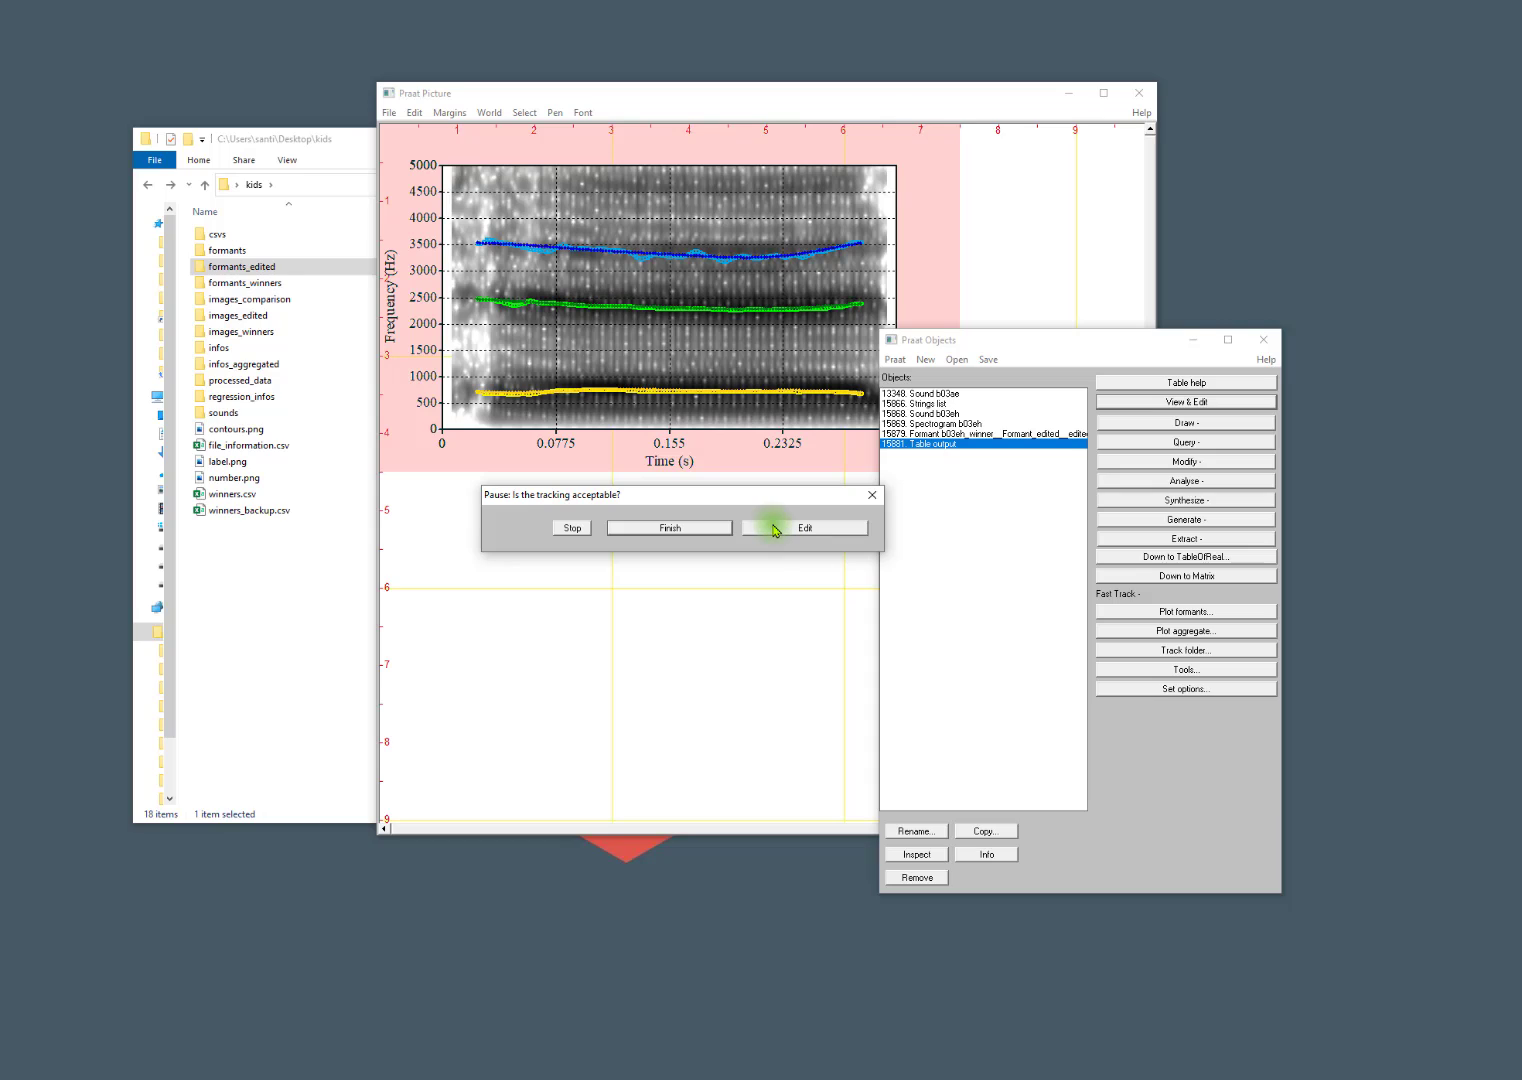
{"action": "left_click", "coordinate": [694, 530]}
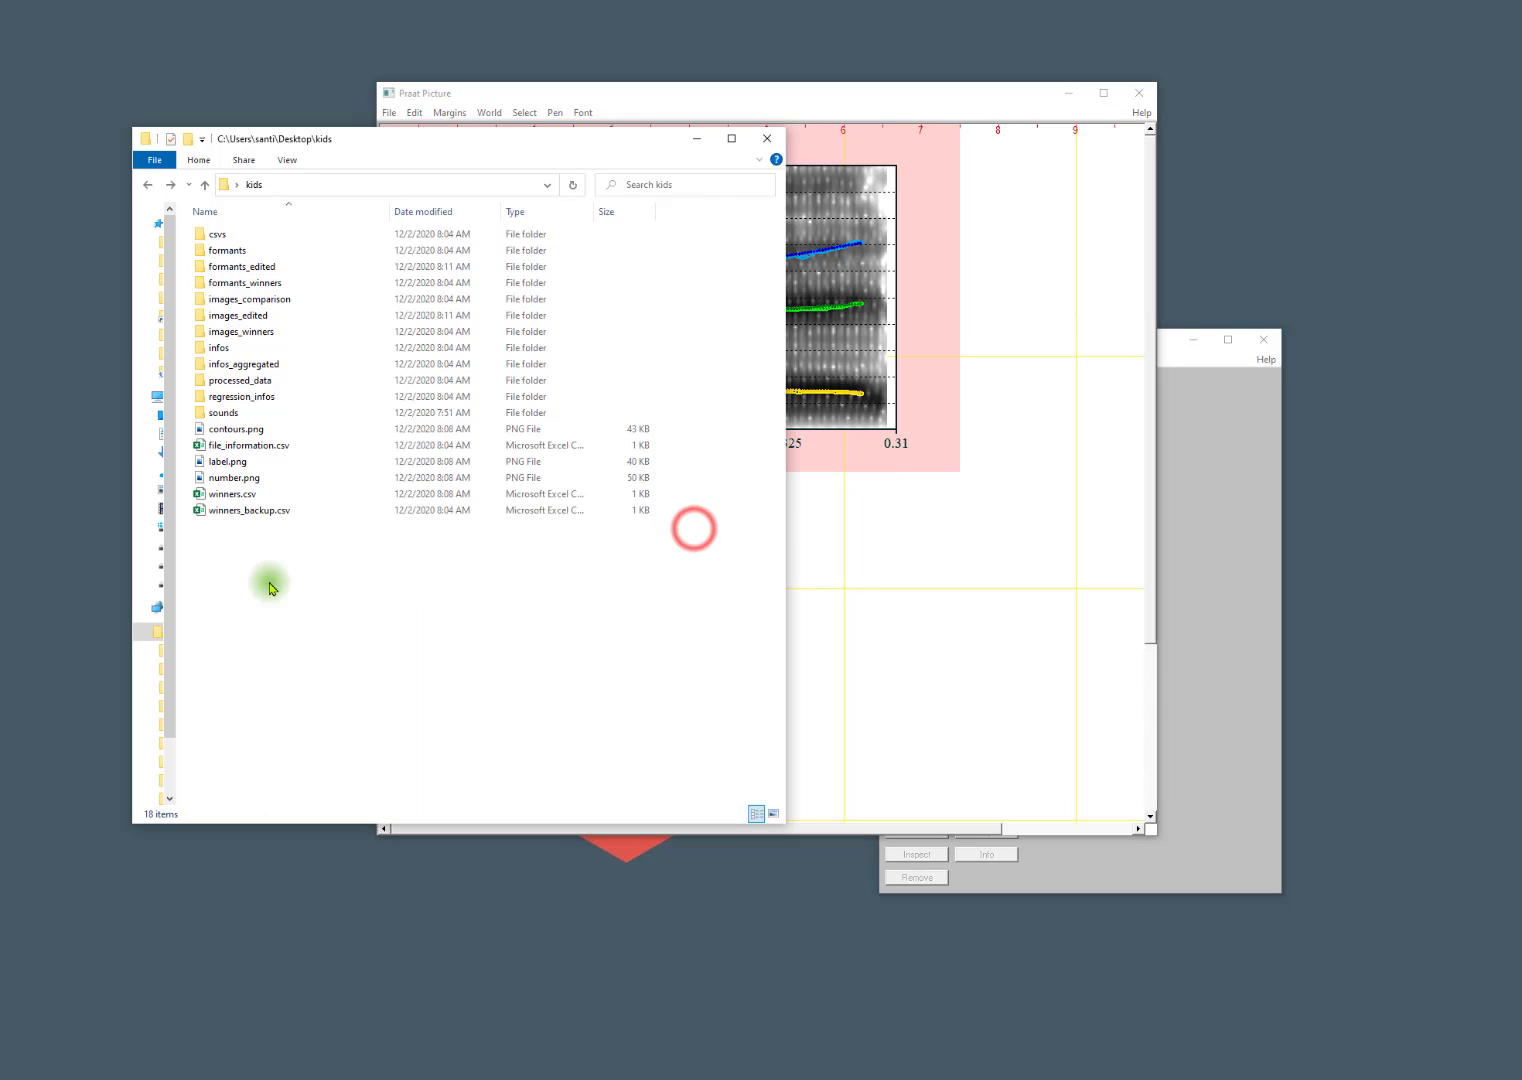
Open b03eh_winner_.png from the images_winners folder and move its window clear of the file list.
{"action": "double_click", "coordinate": [230, 331]}
{"action": "double_click", "coordinate": [477, 259]}
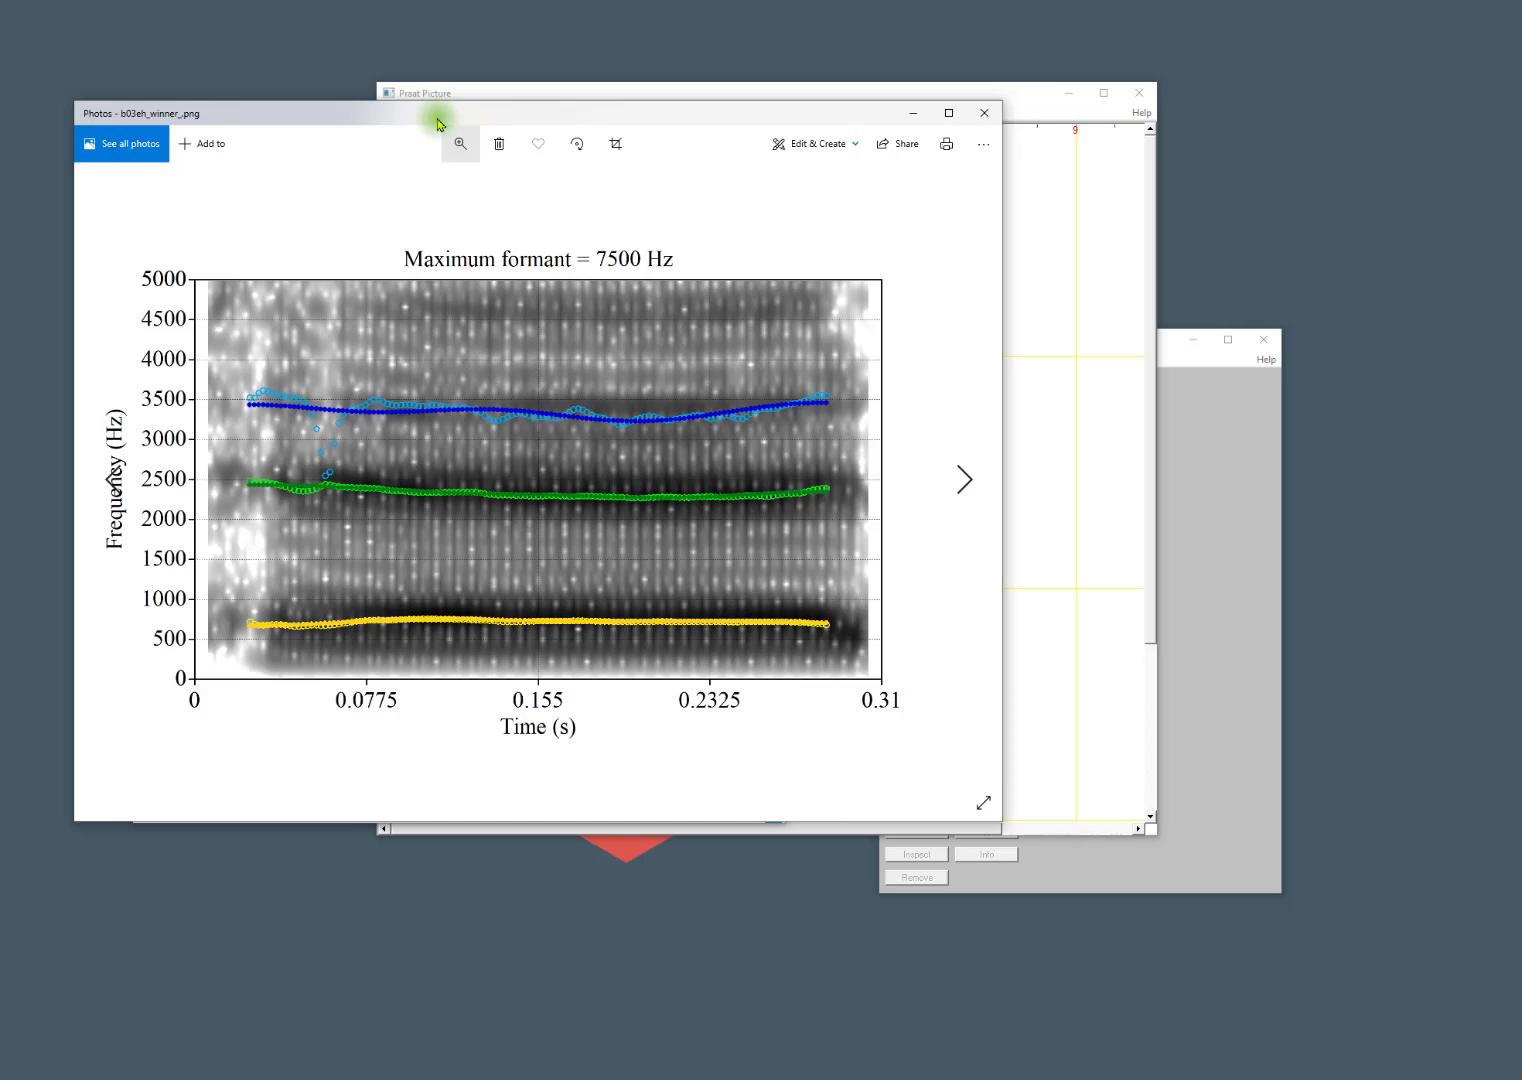
{"action": "left_click_drag", "start_coordinate": [437, 123], "coordinate": [904, 150]}
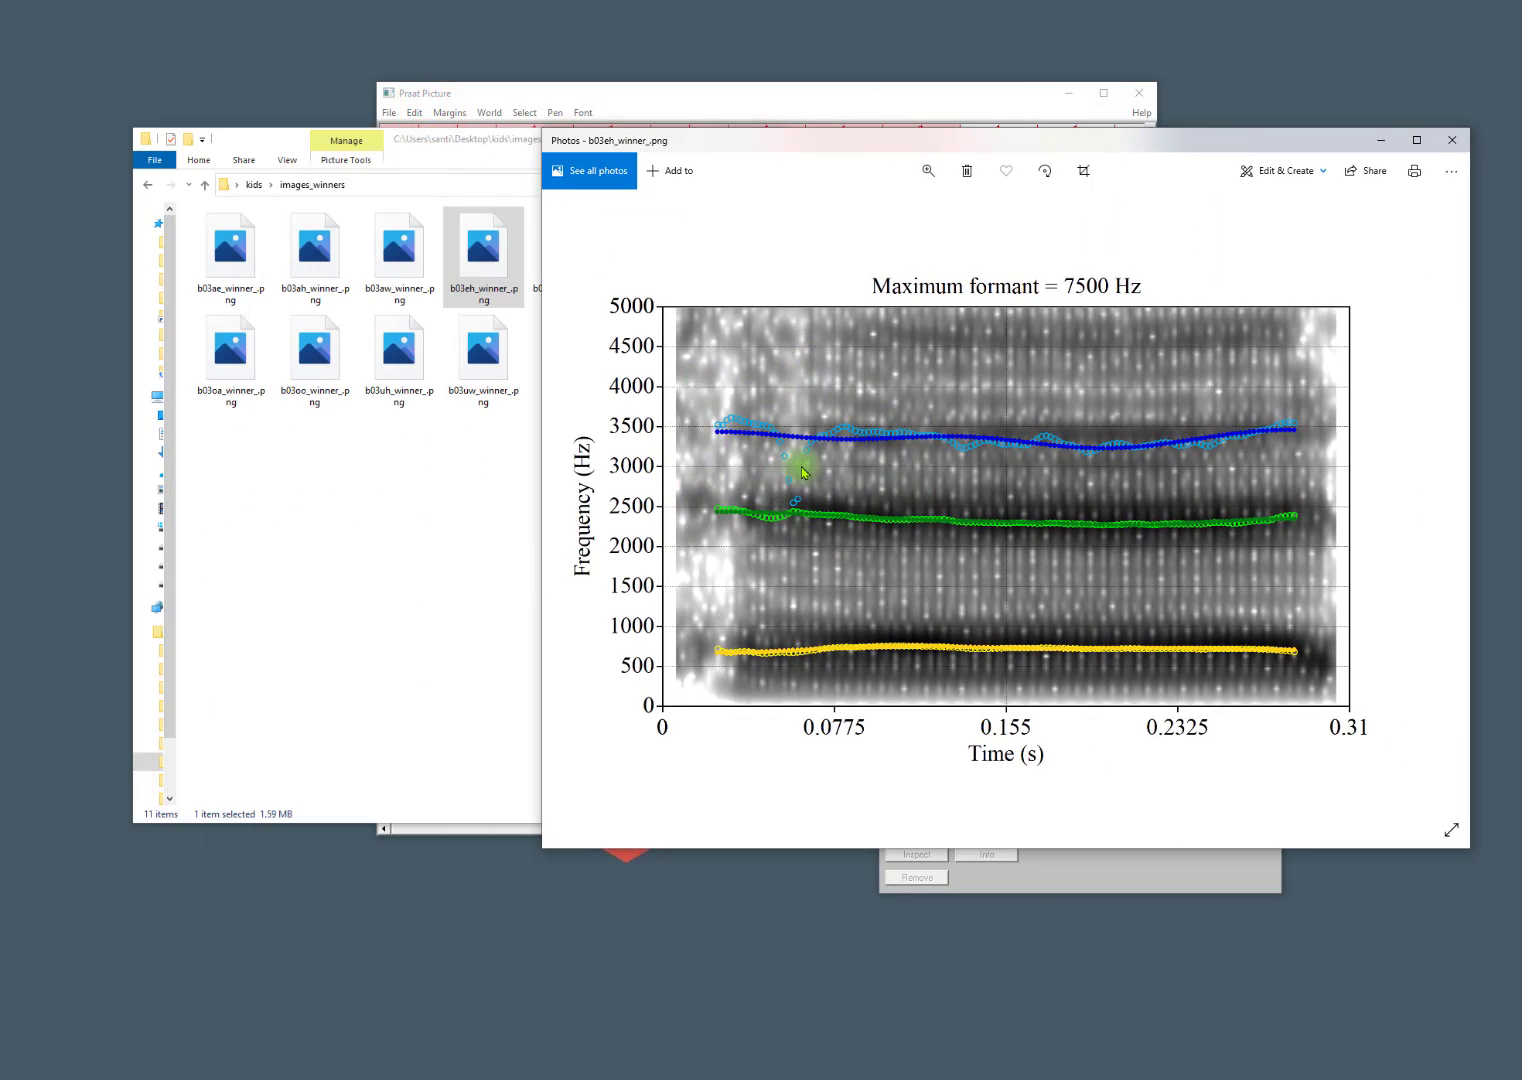
Open b03eh_edited.png from the images_edited folder and compare its third-formant track side by side with the winner image.
{"action": "left_click", "coordinate": [352, 554]}
{"action": "key", "text": "alt+Left"}
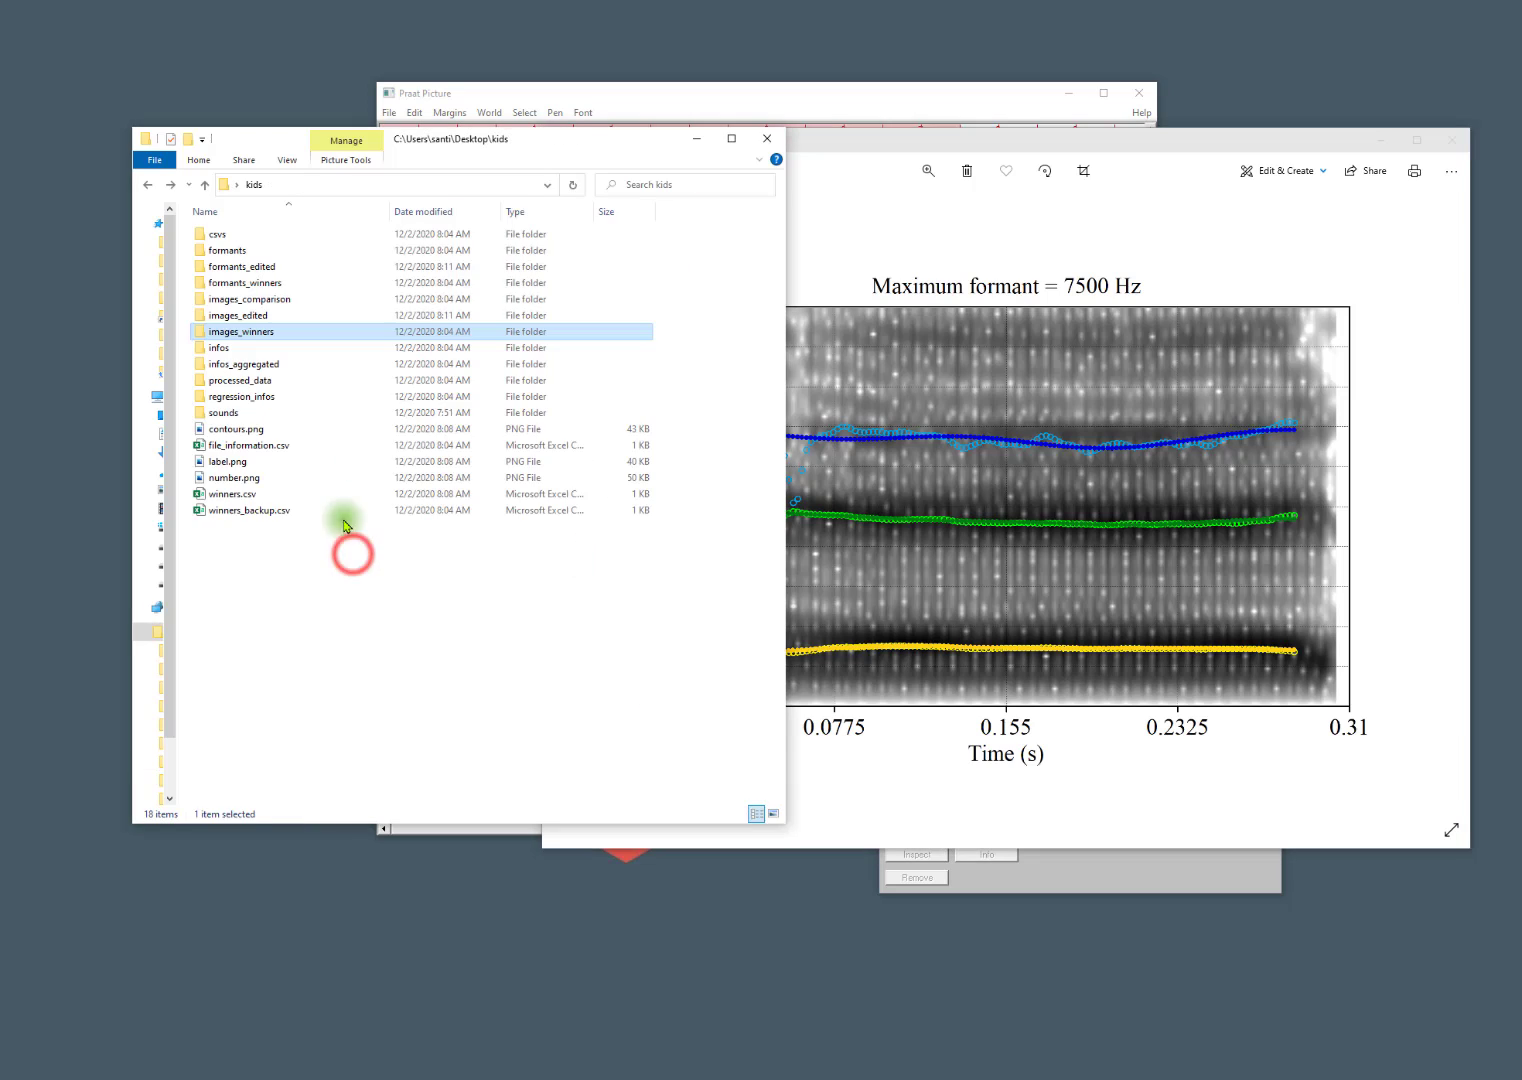
{"action": "left_click", "coordinate": [241, 319]}
{"action": "double_click", "coordinate": [241, 319]}
{"action": "double_click", "coordinate": [238, 310]}
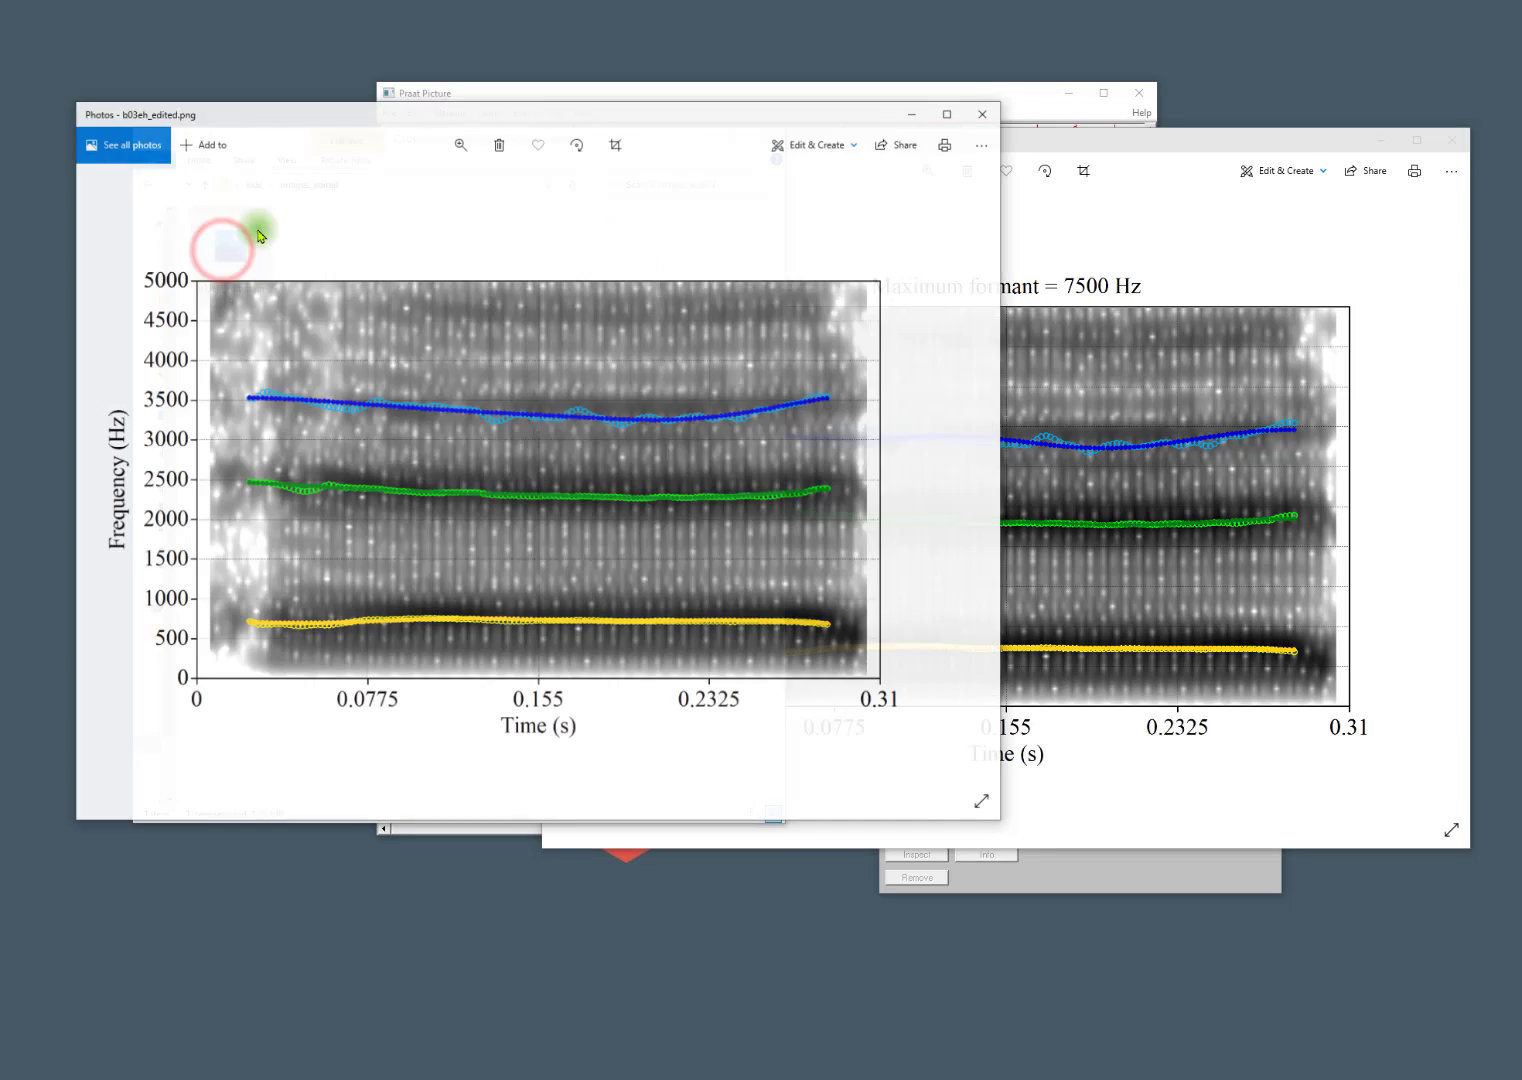
{"action": "left_click_drag", "start_coordinate": [411, 117], "coordinate": [379, 216]}
{"action": "left_click_drag", "start_coordinate": [1013, 143], "coordinate": [1238, 135]}
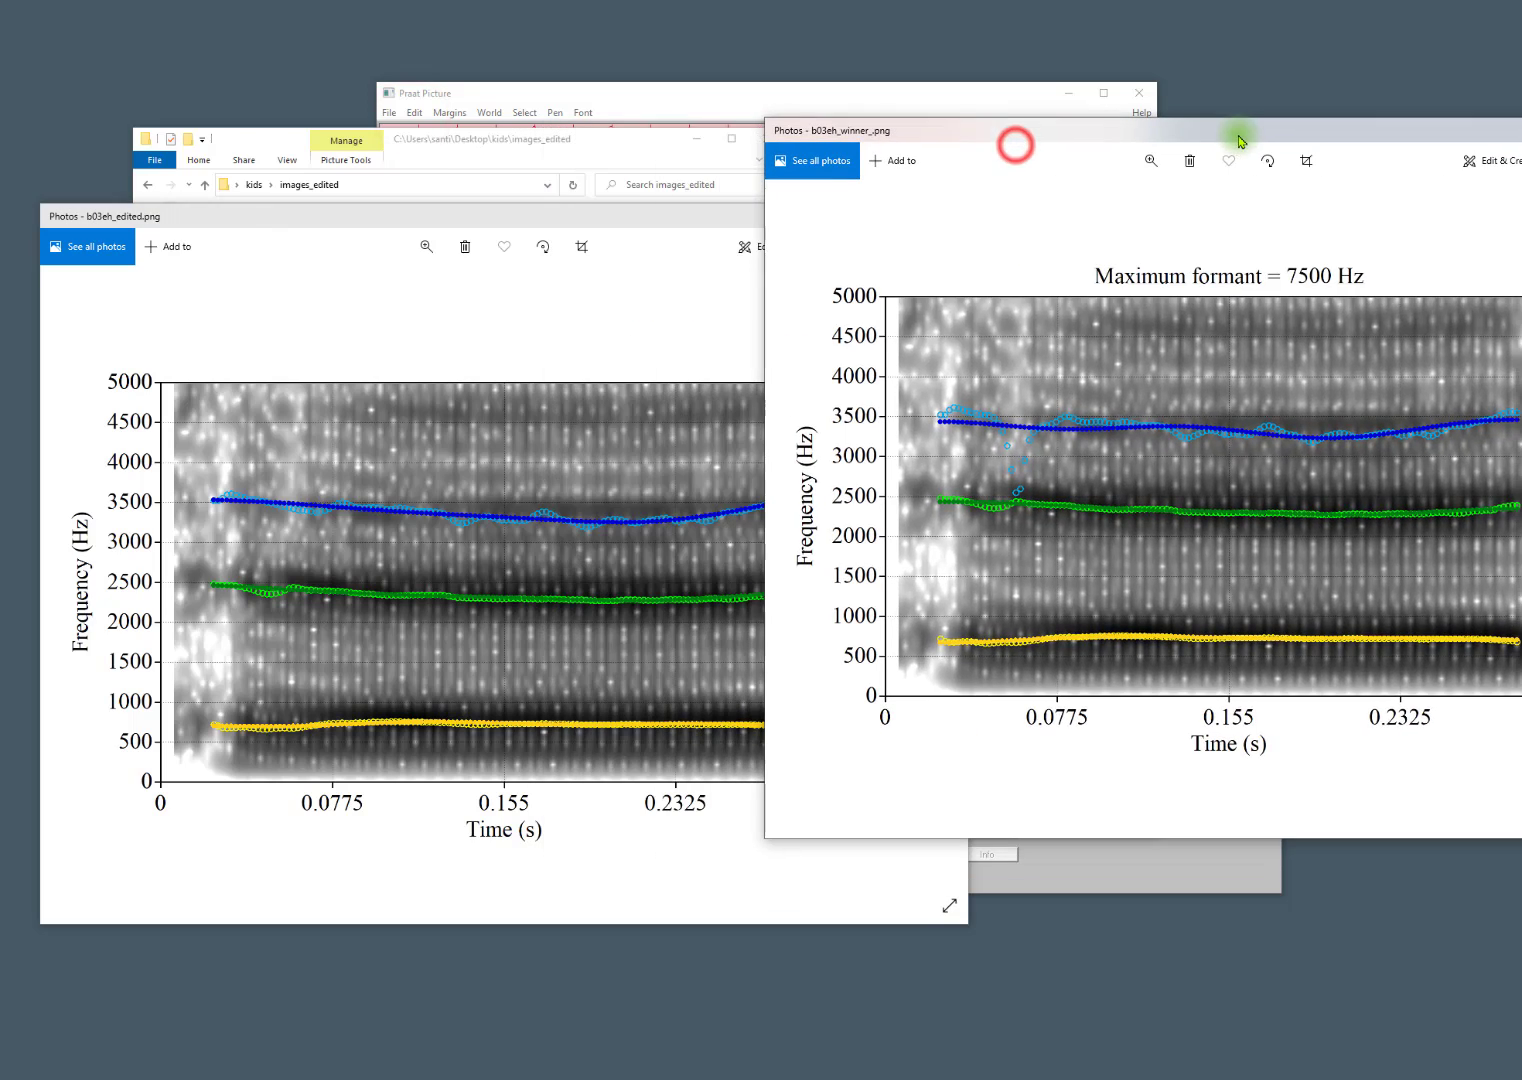
{"action": "left_click_drag", "start_coordinate": [452, 214], "coordinate": [396, 168]}
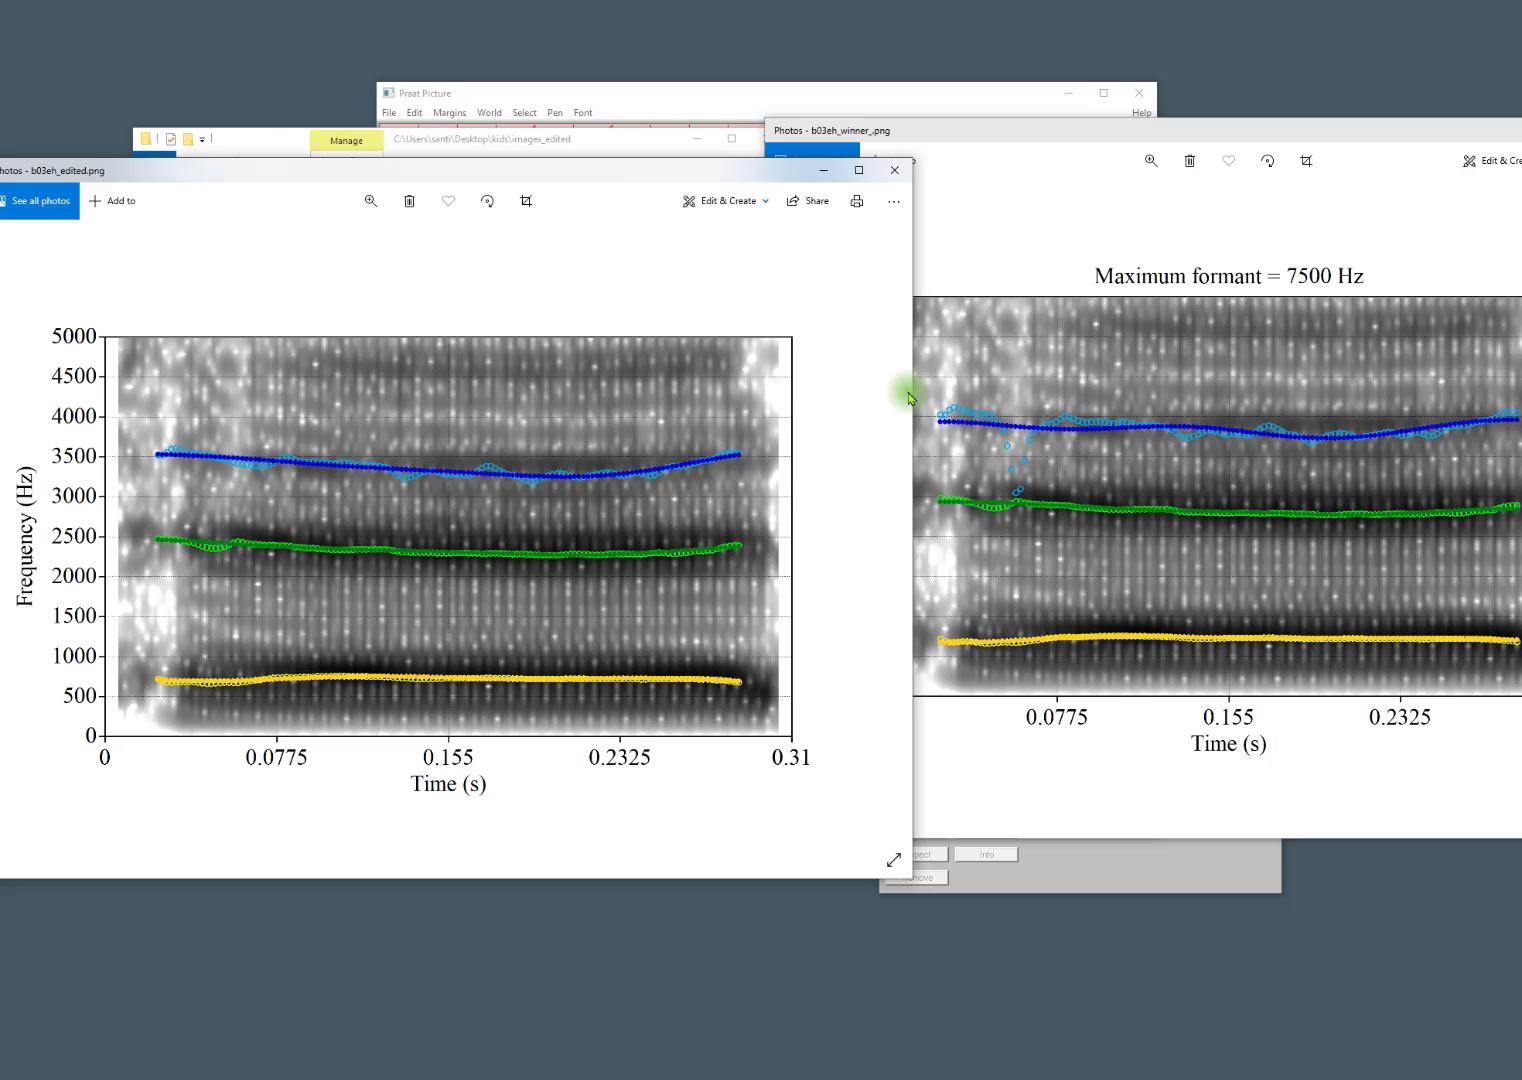
Close both comparison images and the Praat Picture window.
{"action": "left_click", "coordinate": [894, 170]}
{"action": "left_click", "coordinate": [863, 598]}
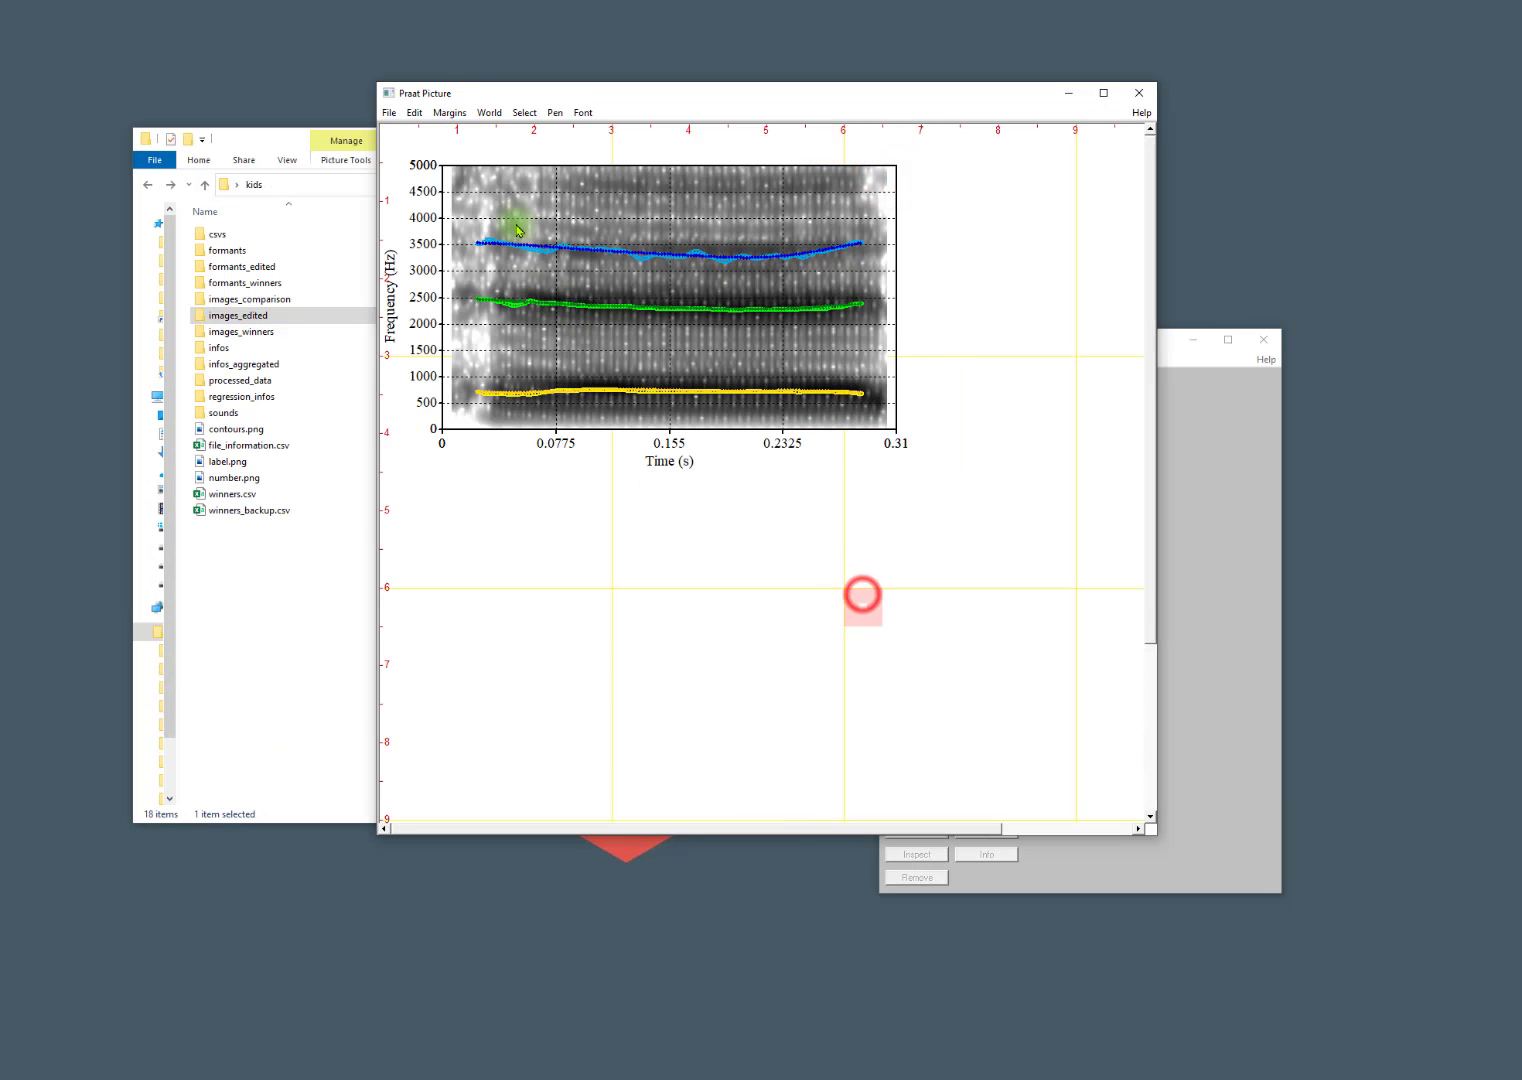
{"action": "left_click_drag", "start_coordinate": [411, 146], "coordinate": [940, 450]}
{"action": "left_click", "coordinate": [1139, 92]}
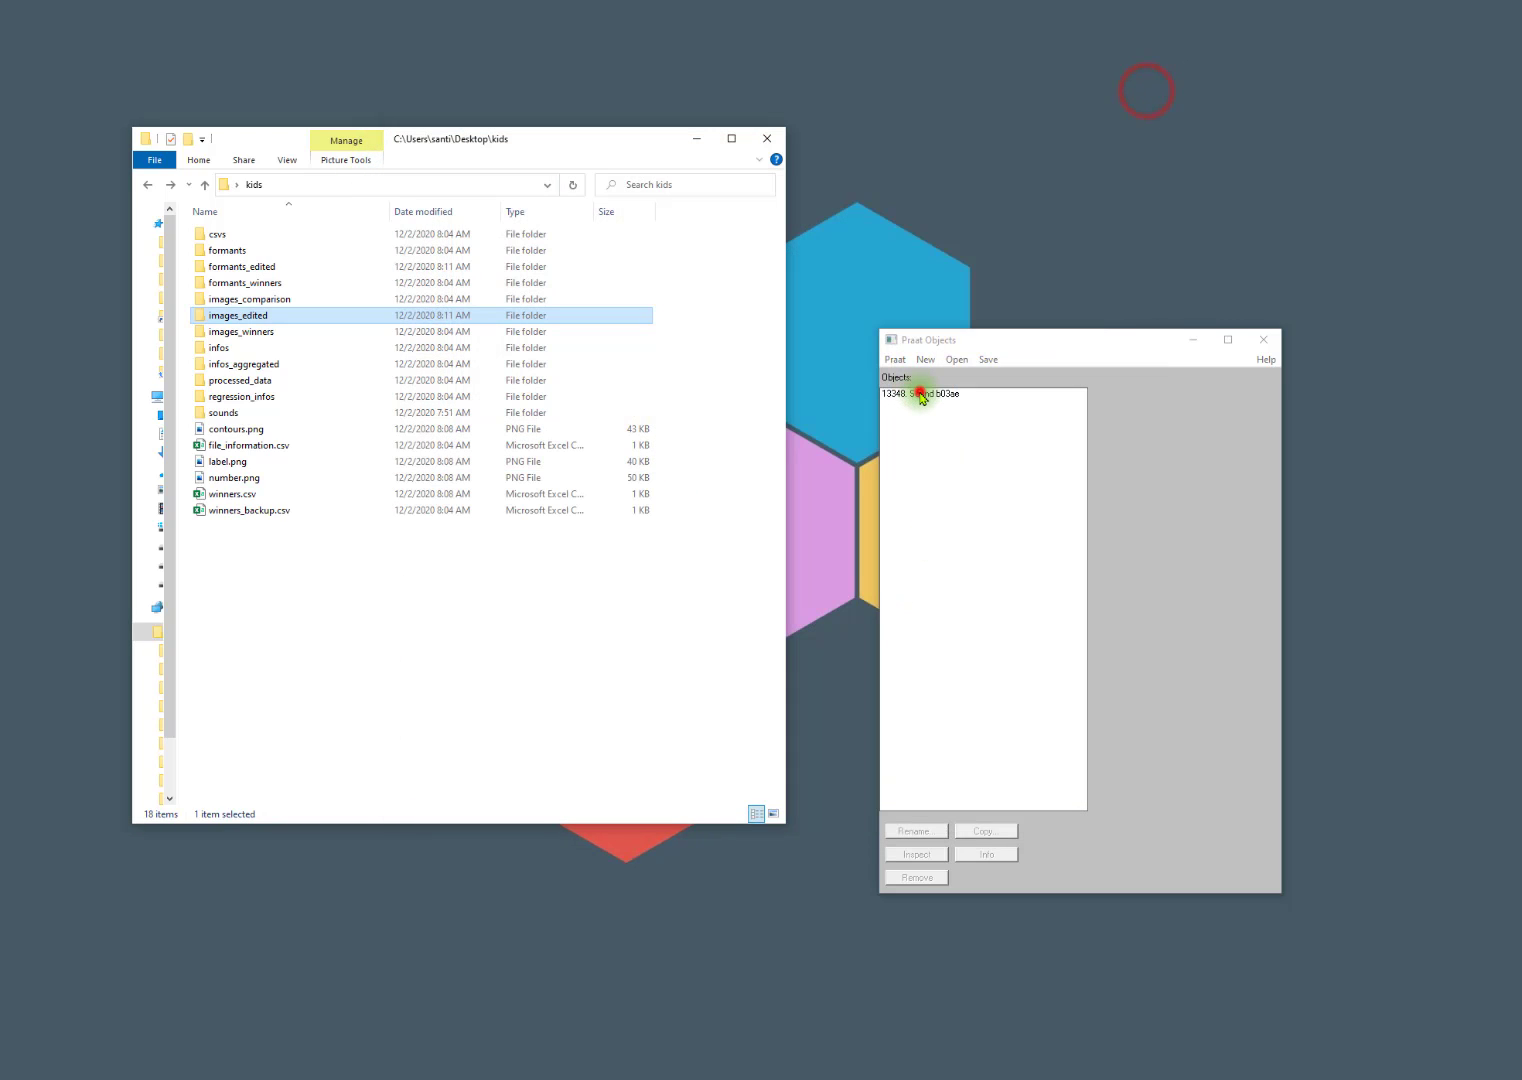
{"action": "left_click", "coordinate": [920, 394]}
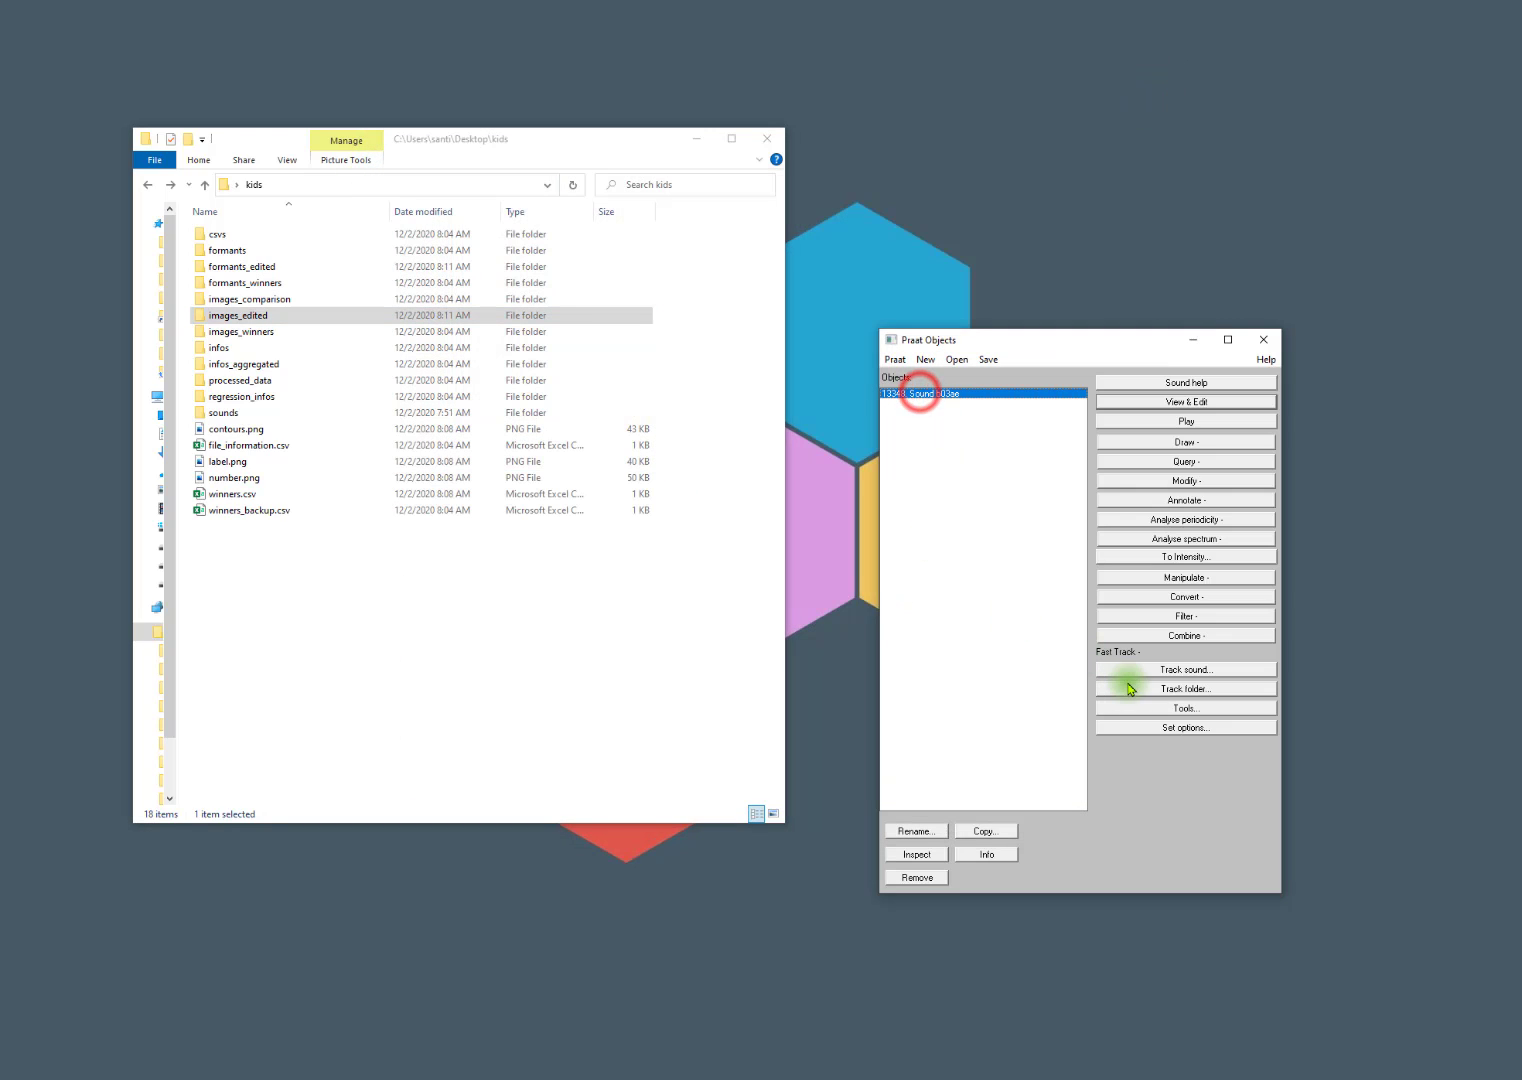
{"action": "left_click", "coordinate": [1172, 708]}
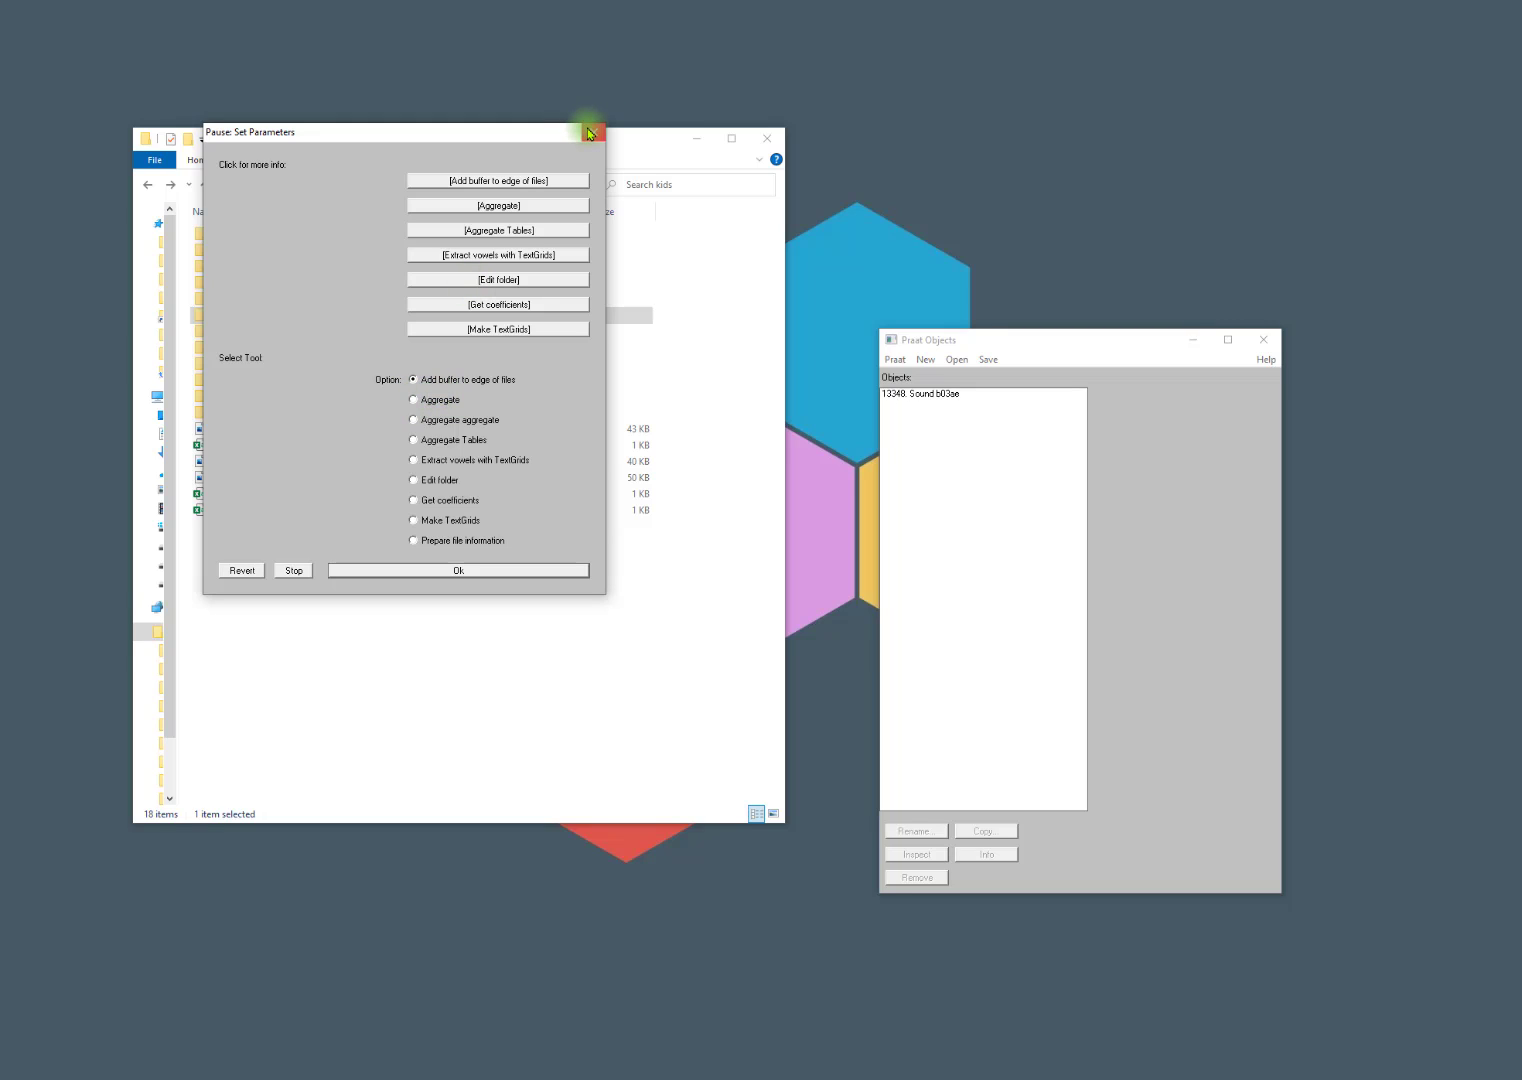
{"action": "left_click", "coordinate": [589, 133]}
Rerun Track folder on the kids folder with formant tracking and automatic winner selection off, keeping winner retrieval and aggregation on.
{"action": "left_click", "coordinate": [906, 394]}
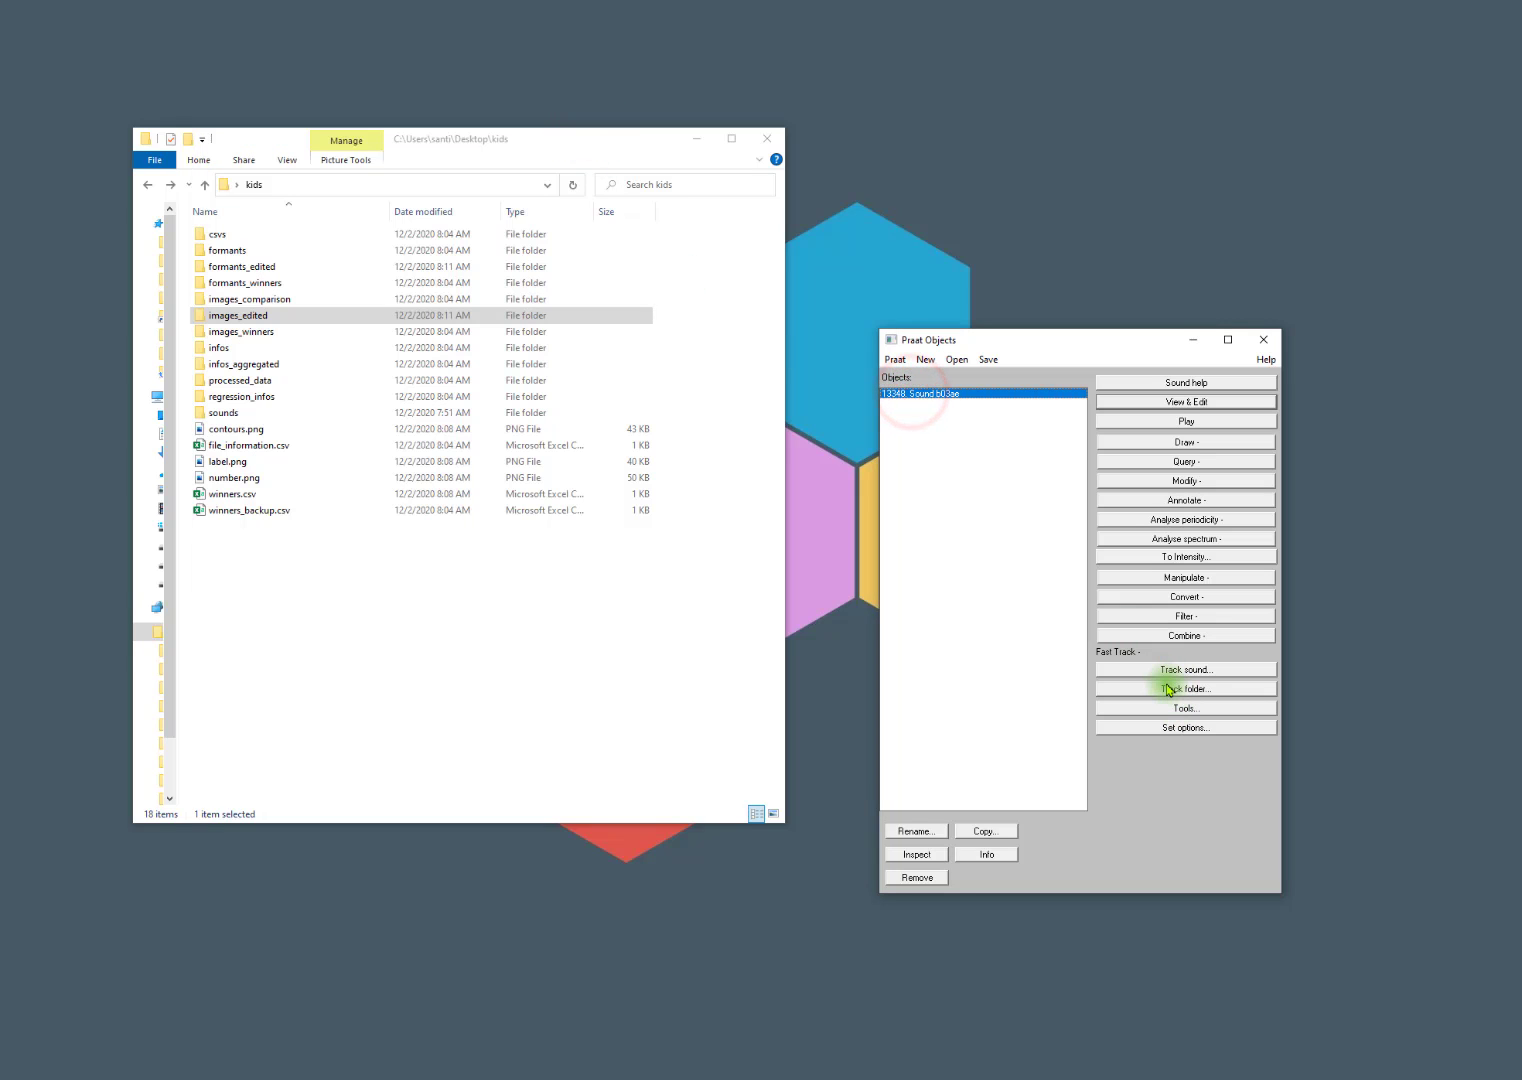
{"action": "left_click", "coordinate": [1168, 689]}
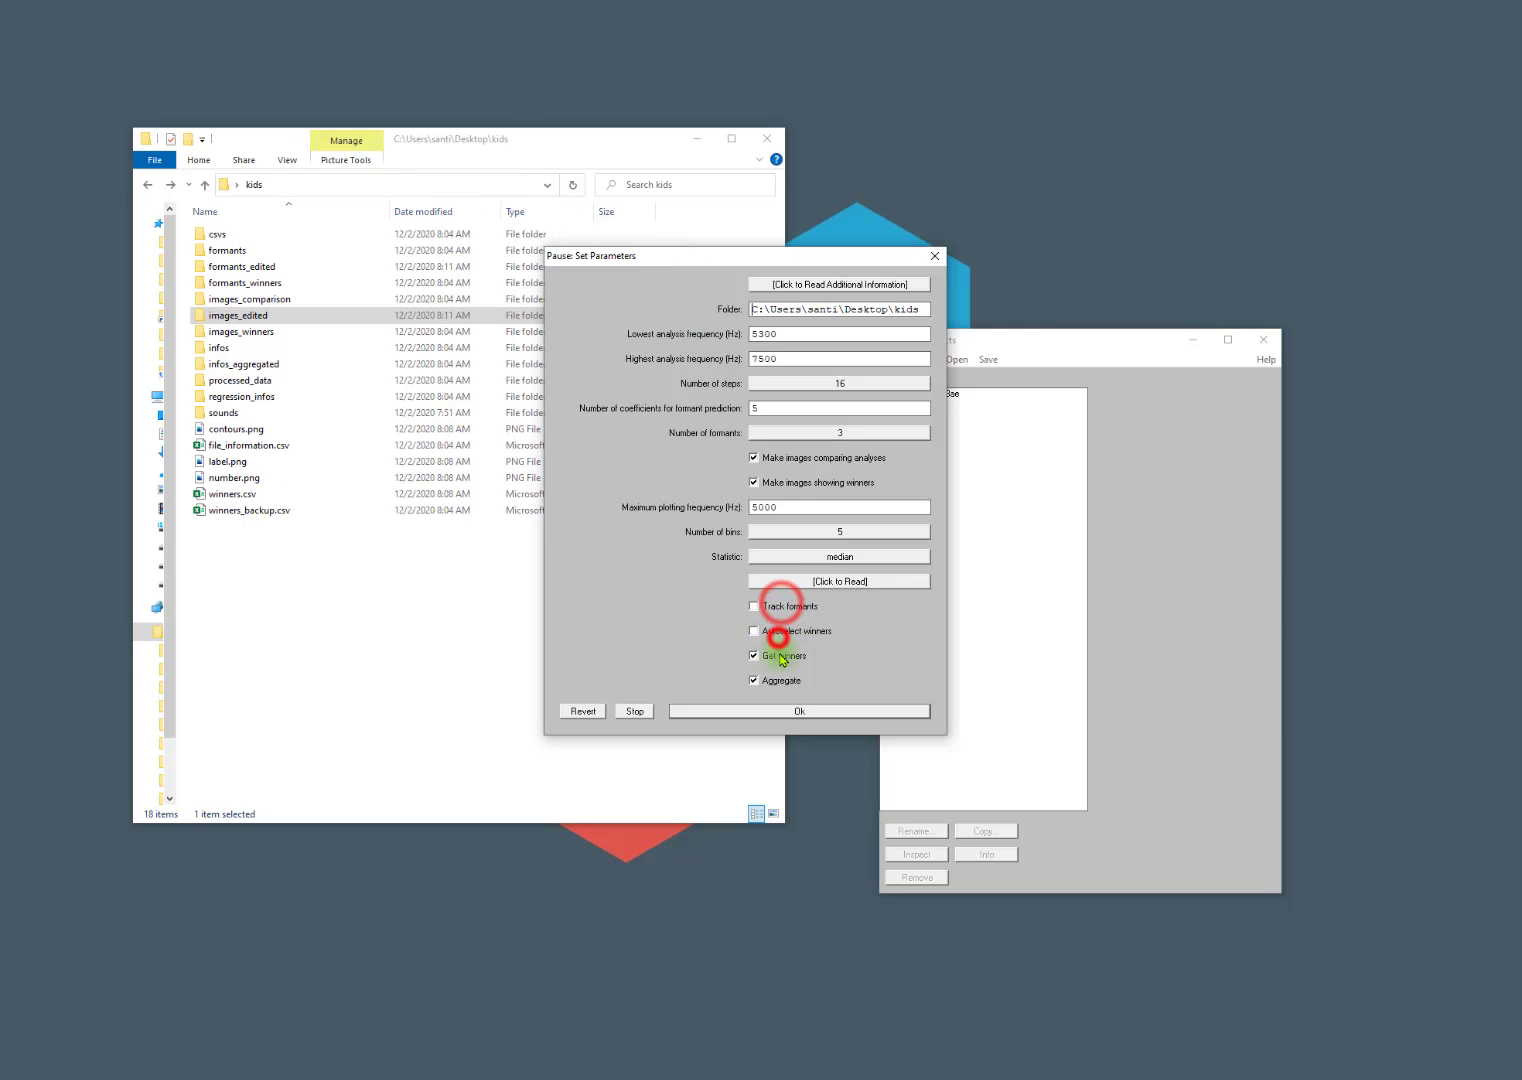
{"action": "left_click", "coordinate": [781, 711]}
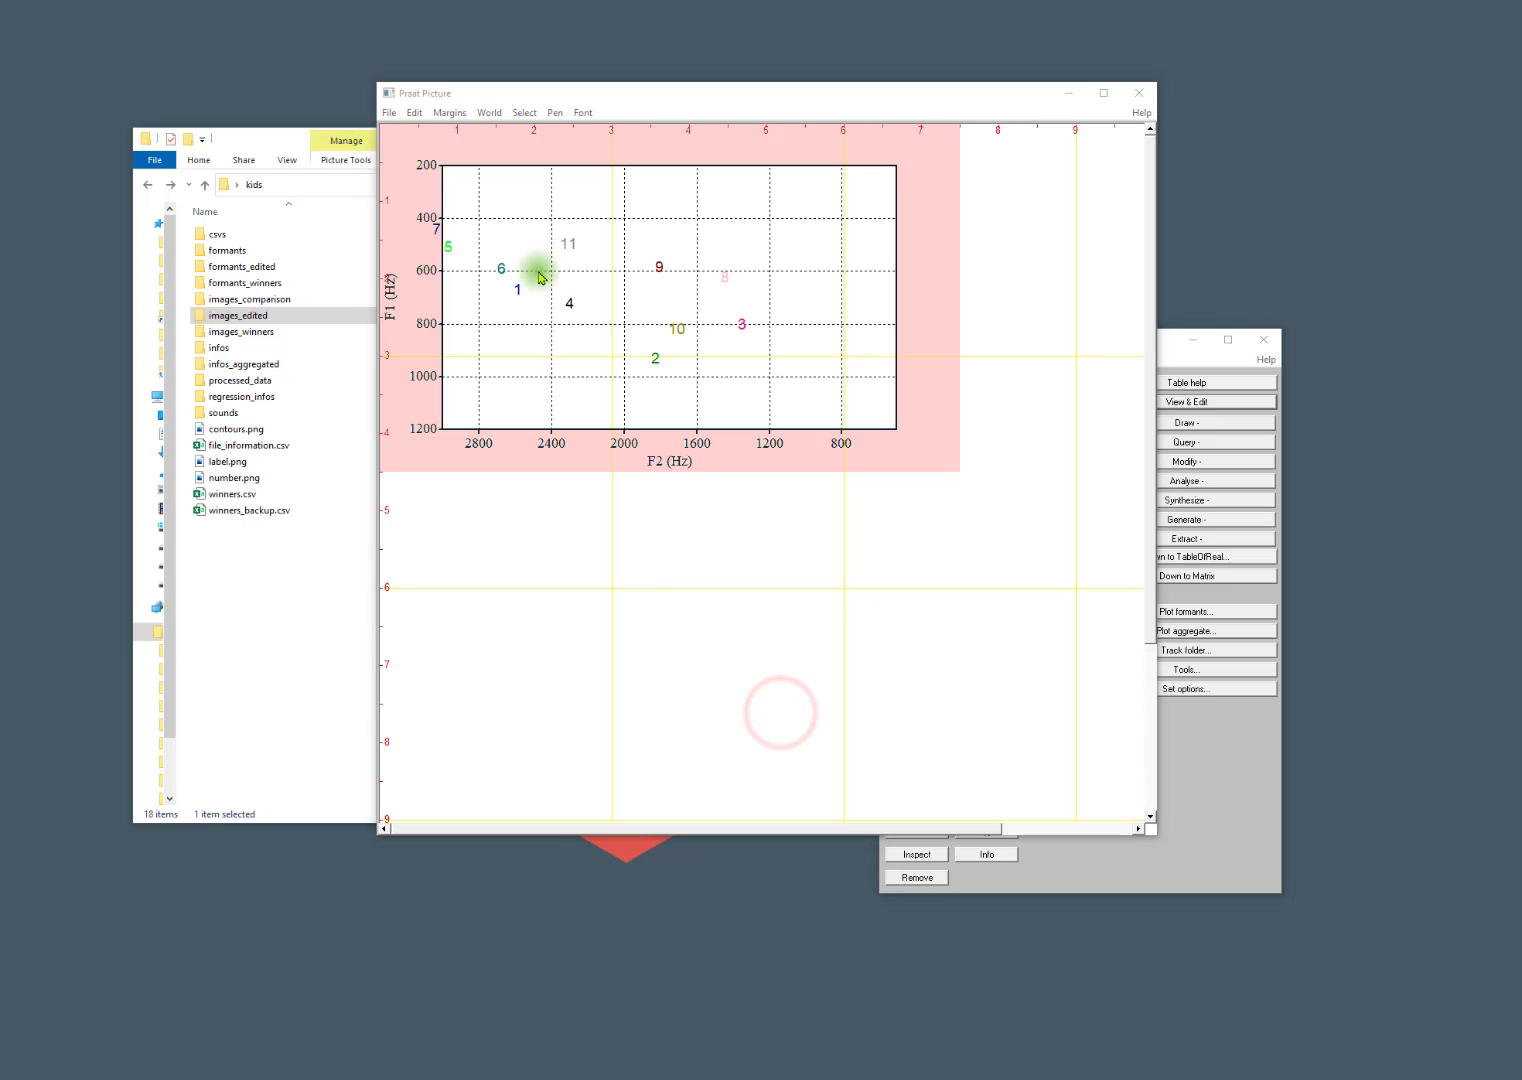
Close the plot window and open the processed_data folder inside kids.
{"action": "left_click", "coordinate": [1150, 96]}
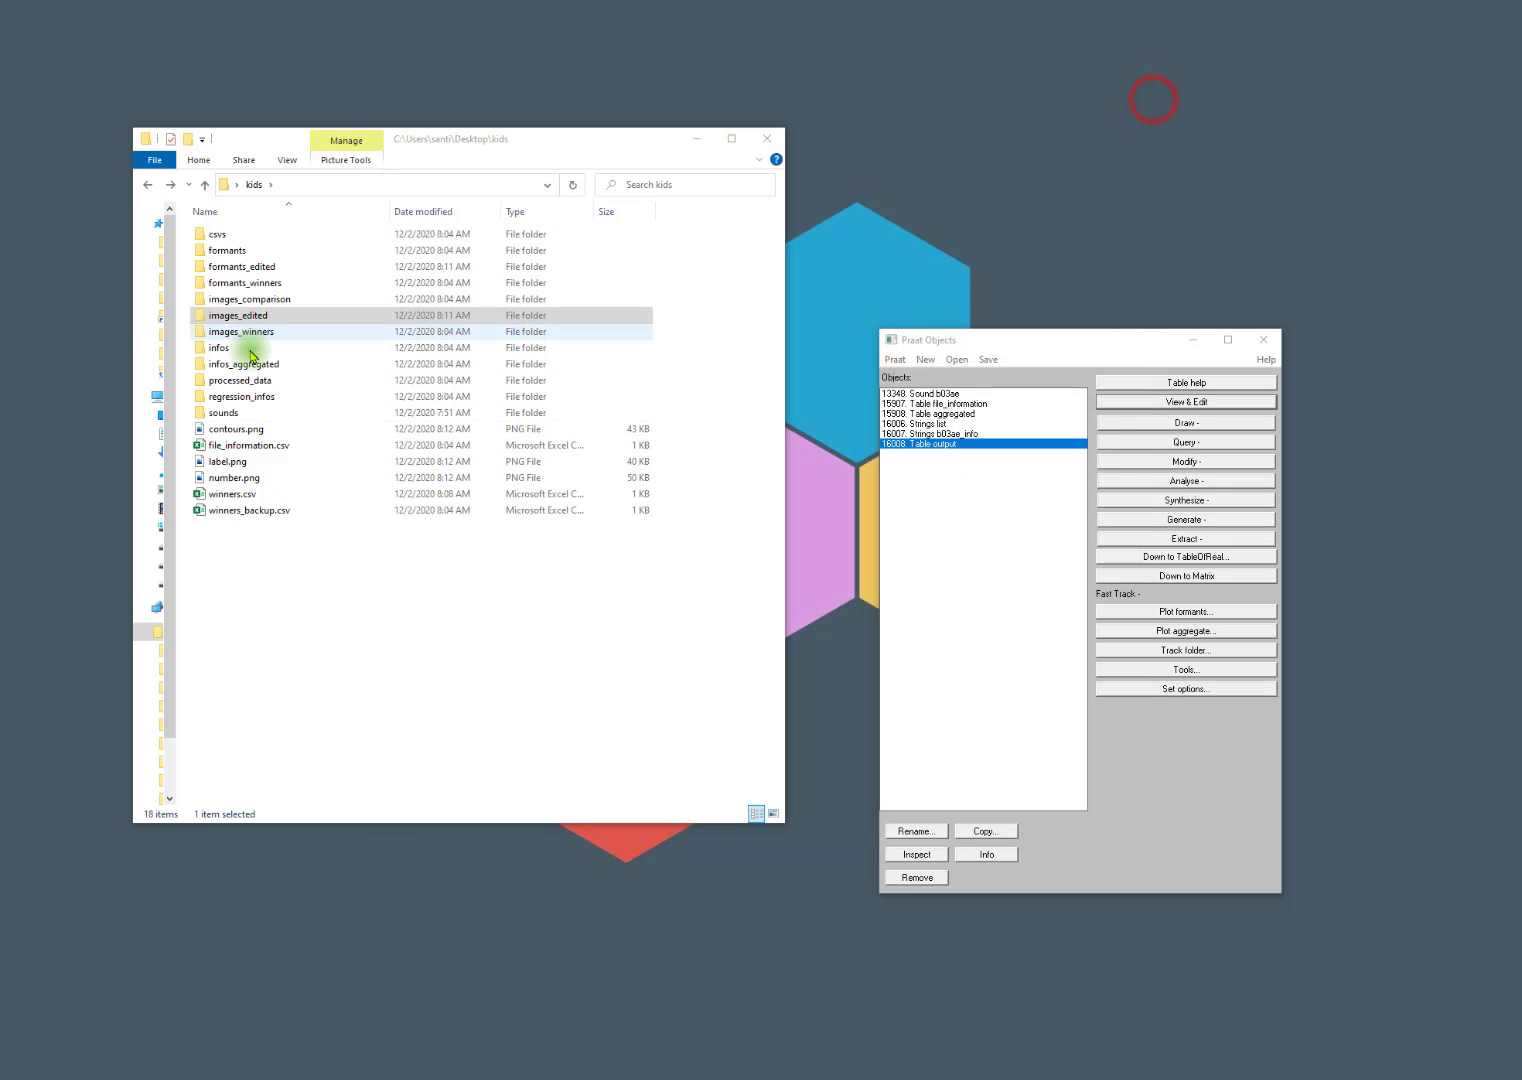
{"action": "double_click", "coordinate": [248, 381]}
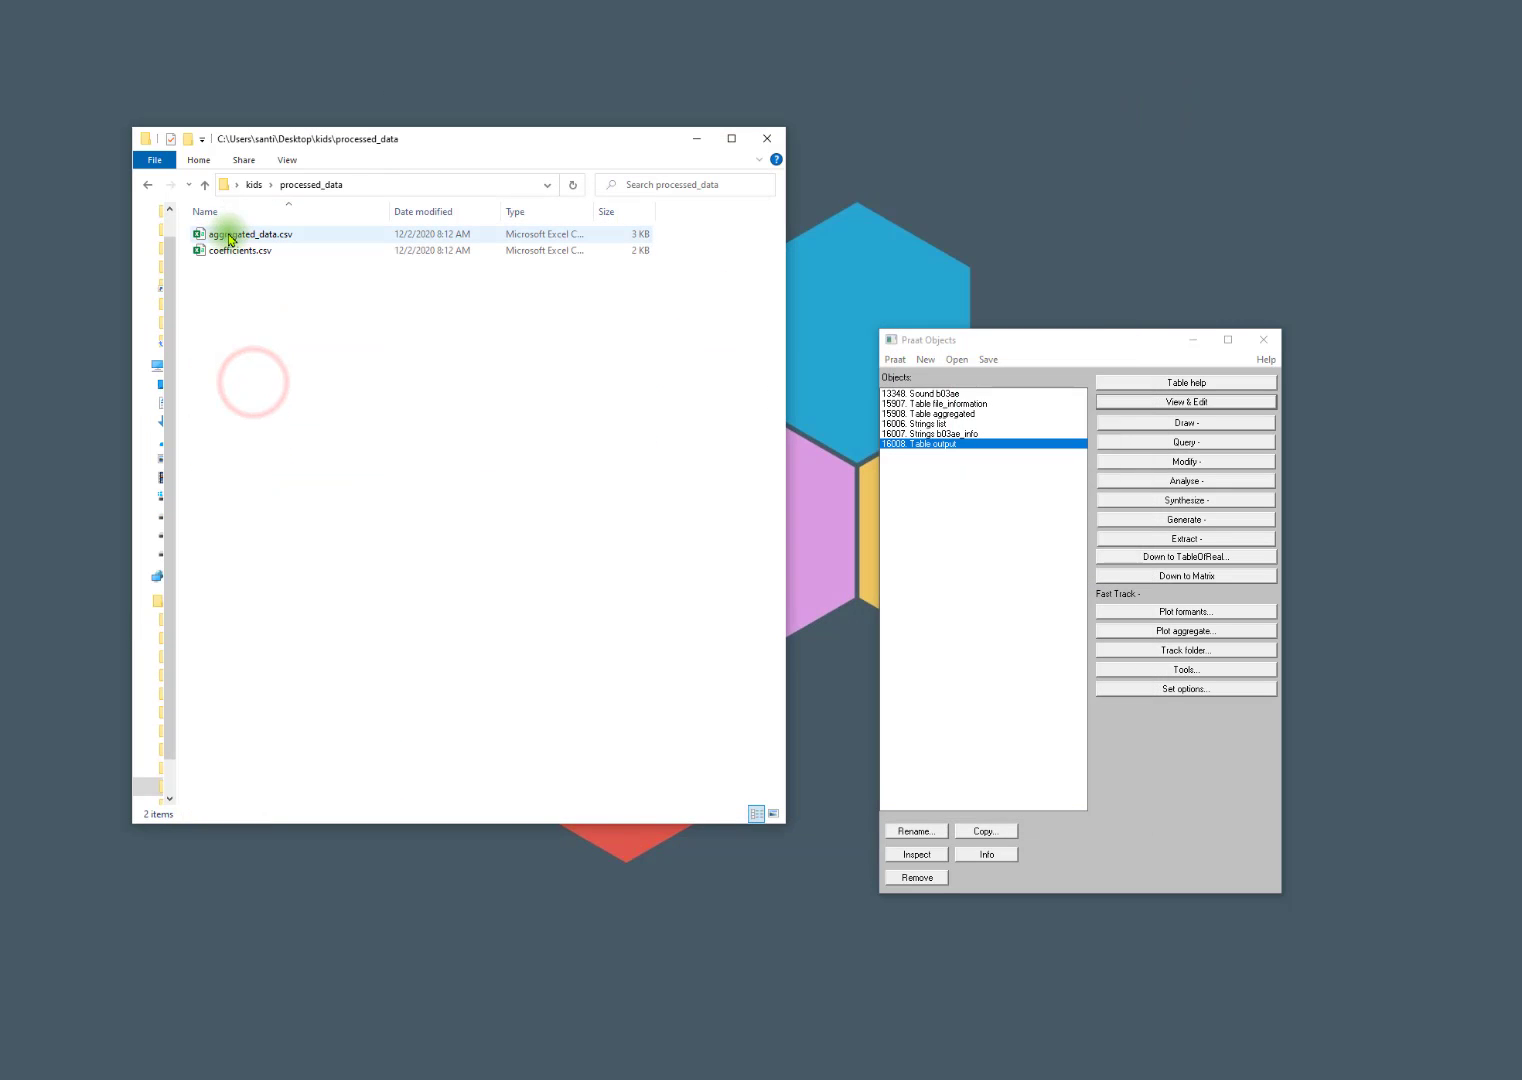